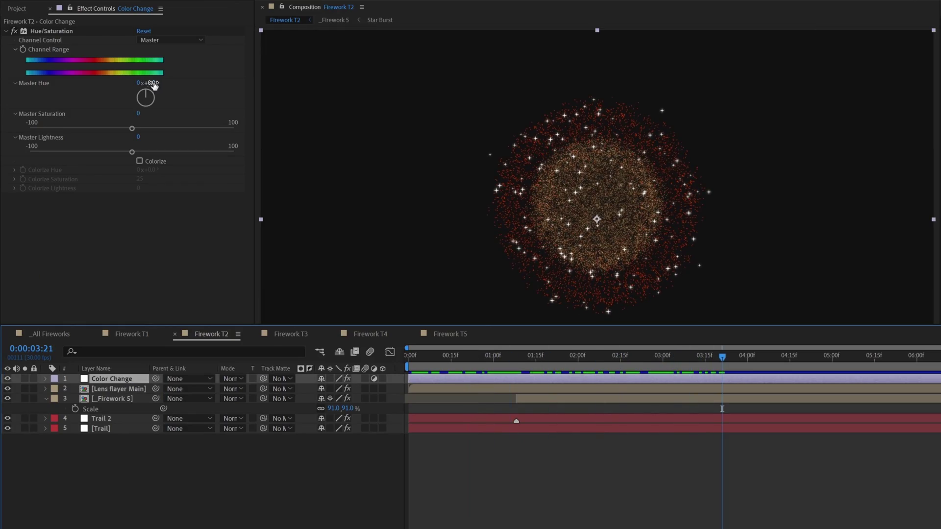
Step: Shift the Master Hue of the Hue/Saturation effect on the Color Change layer in the Firework T2 composition
{"action": "left_click_drag", "start_coordinate": [149, 83], "coordinate": [211, 79]}
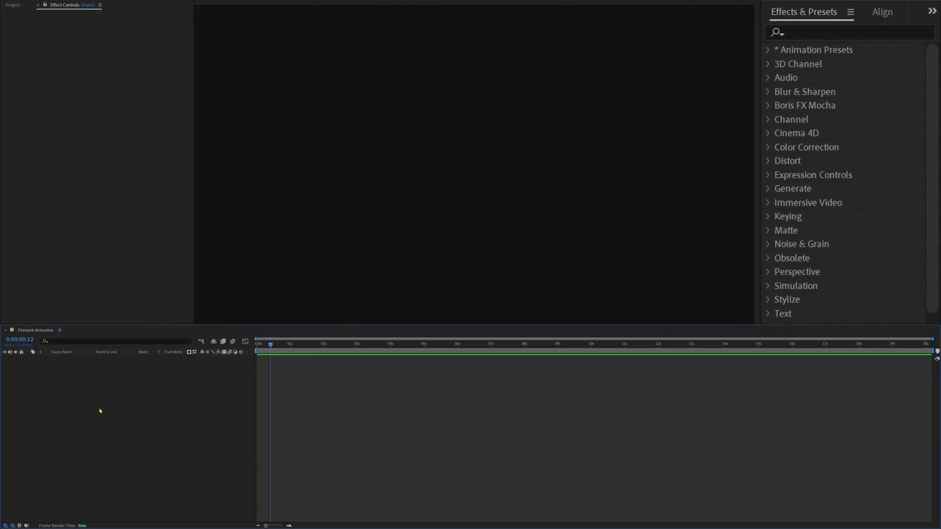
Step: Create a black 1920 × 1080 solid named "particle trails" in the Firework Animation composition
{"action": "right_click", "coordinate": [99, 409]}
{"action": "mouse_move", "coordinate": [128, 412]}
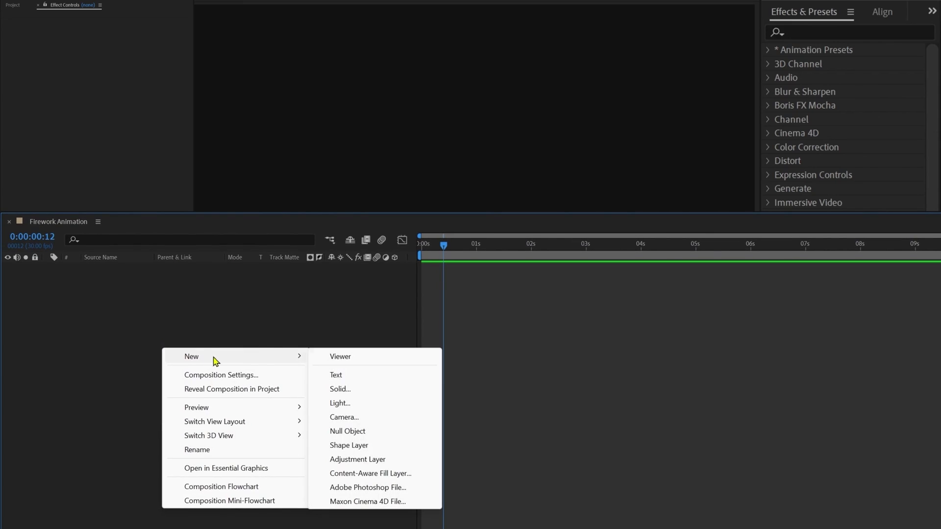
{"action": "left_click", "coordinate": [350, 390]}
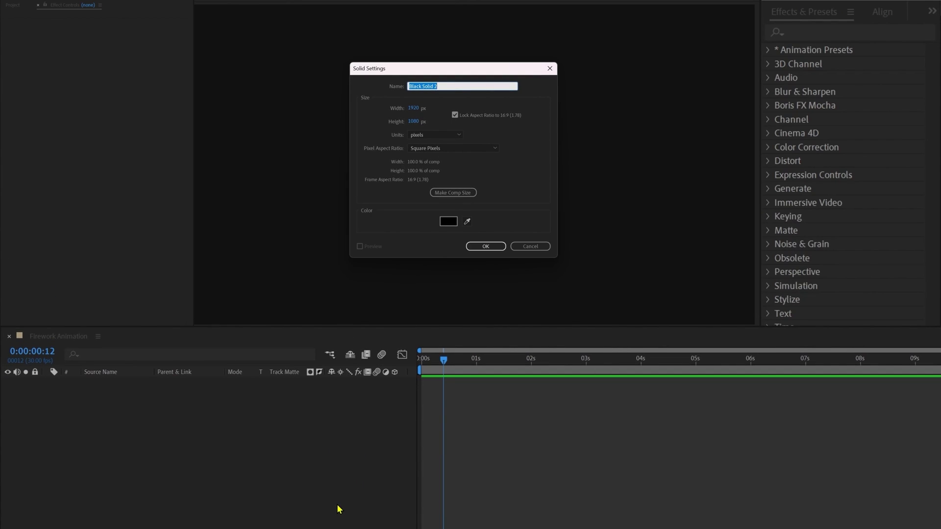
{"action": "type", "text": "particle trails"}
{"action": "left_click", "coordinate": [486, 246]}
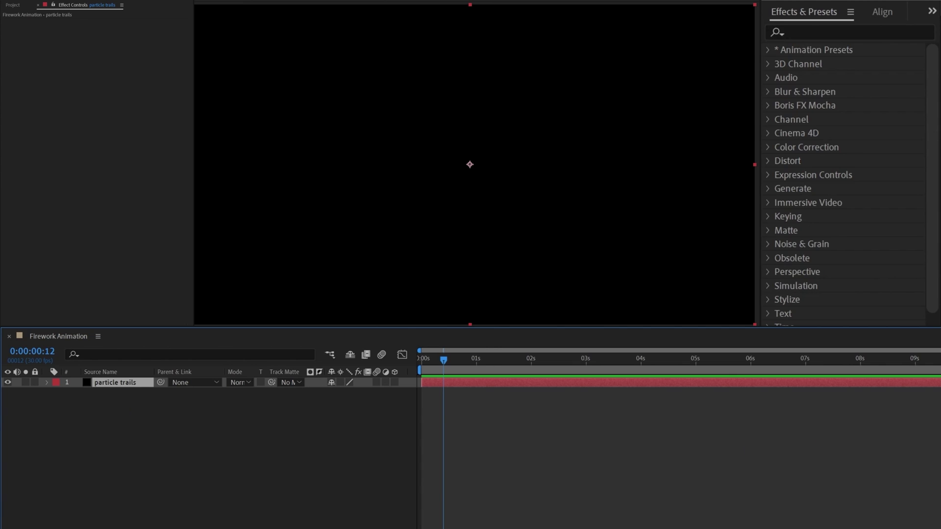
Step: Find the CC Particle Systems II effect and apply it to the particle trails solid
{"action": "left_click", "coordinate": [823, 32]}
{"action": "type", "text": "cc parti"}
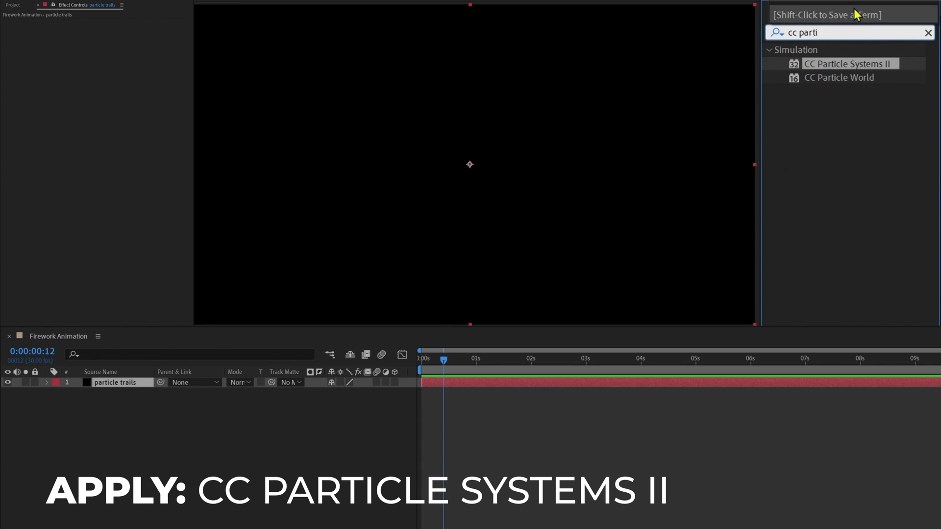
{"action": "left_click_drag", "start_coordinate": [847, 64], "coordinate": [86, 190]}
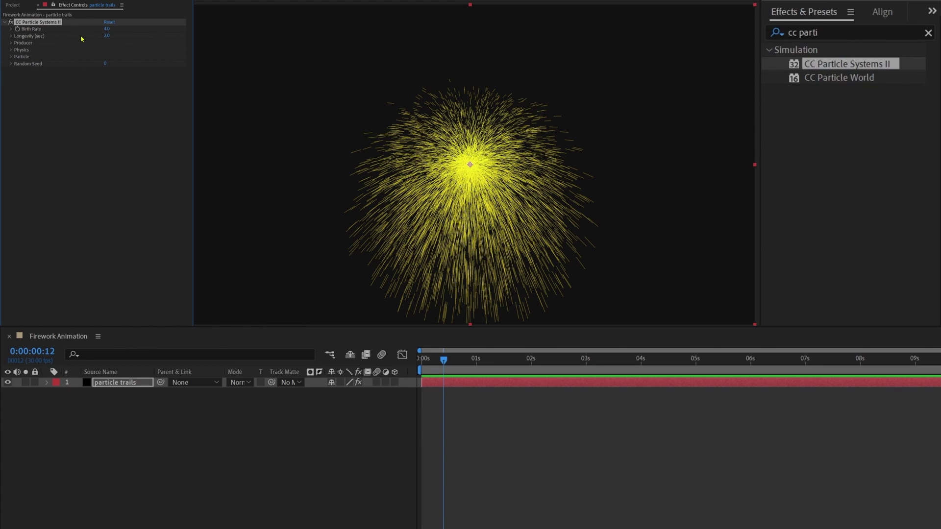
Step: Set the particle system's Birth Rate to 5.0 and its Longevity to 1.2 seconds
{"action": "left_click", "coordinate": [107, 29]}
{"action": "key", "text": "Return"}
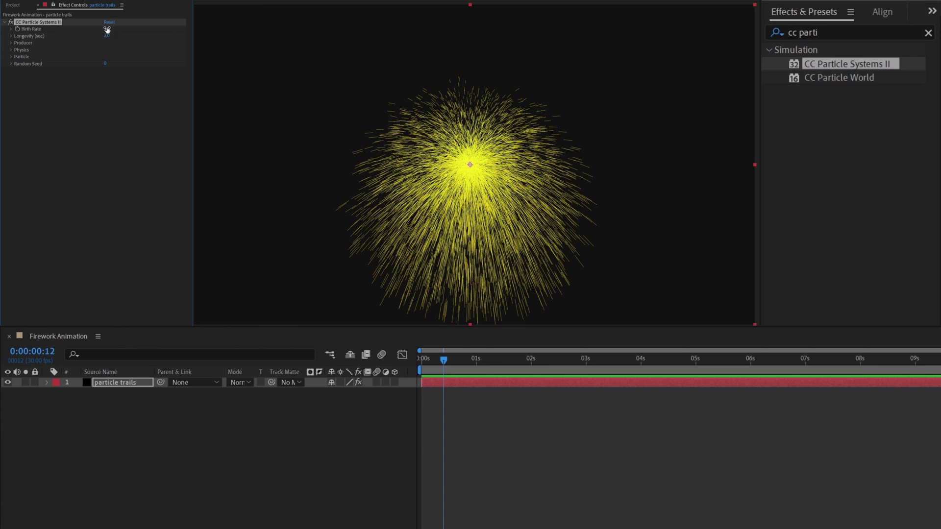
{"action": "left_click", "coordinate": [106, 36]}
{"action": "type", "text": "1.2"}
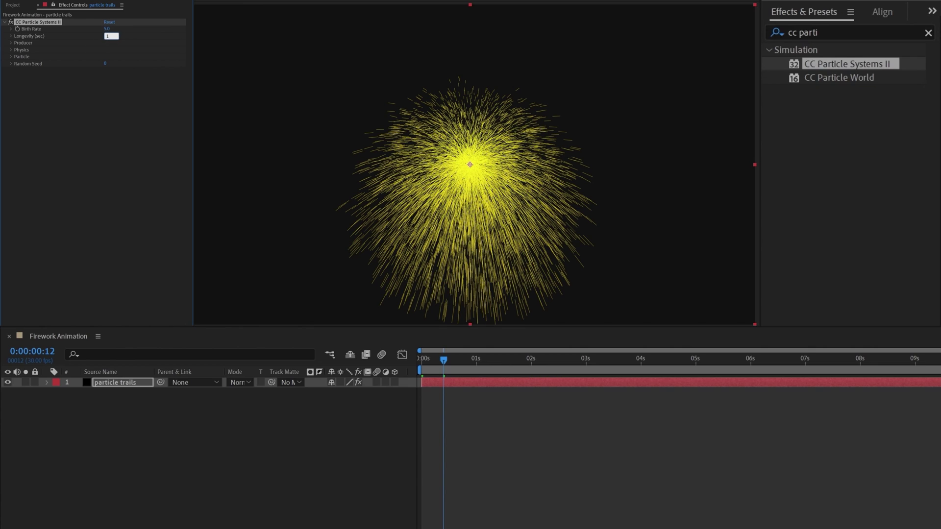
{"action": "key", "text": "Return"}
Step: Set both Radius X and Radius Y of the particle Producer to 0.5
{"action": "left_click", "coordinate": [12, 43]}
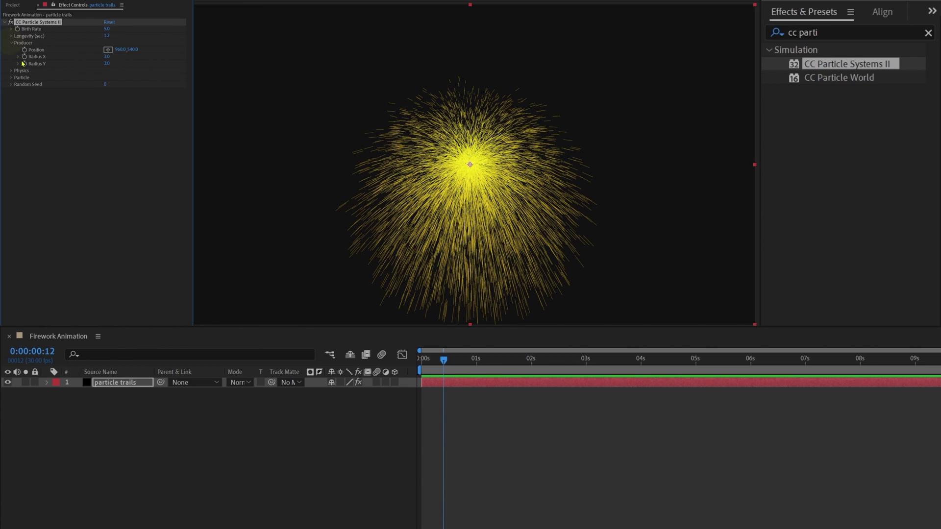
{"action": "left_click", "coordinate": [107, 57]}
{"action": "type", "text": "0.5"}
{"action": "left_click", "coordinate": [107, 63]}
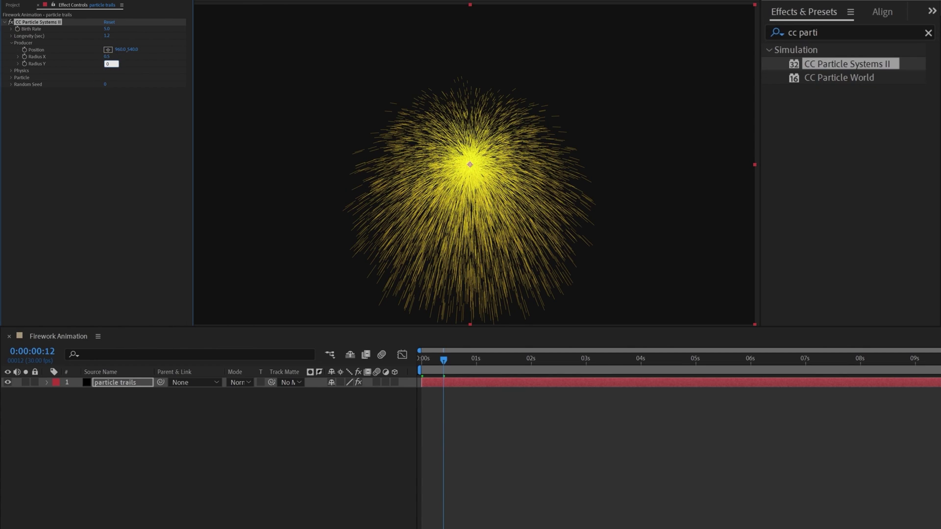
{"action": "key", "text": "Return"}
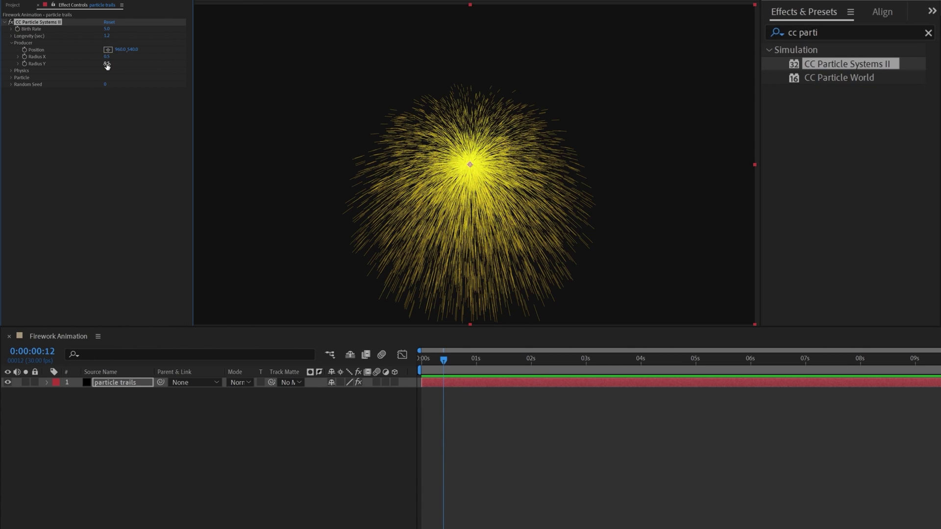
Step: Configure the particle Physics with the Jet Sideways animation, a Velocity of 0.2 and a Gravity of 0.0
{"action": "left_click", "coordinate": [10, 71]}
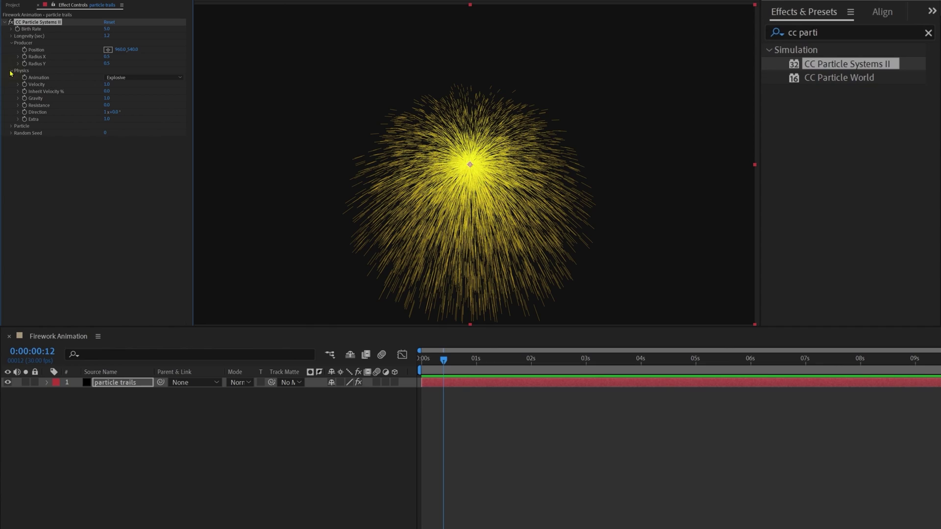
{"action": "left_click", "coordinate": [141, 79]}
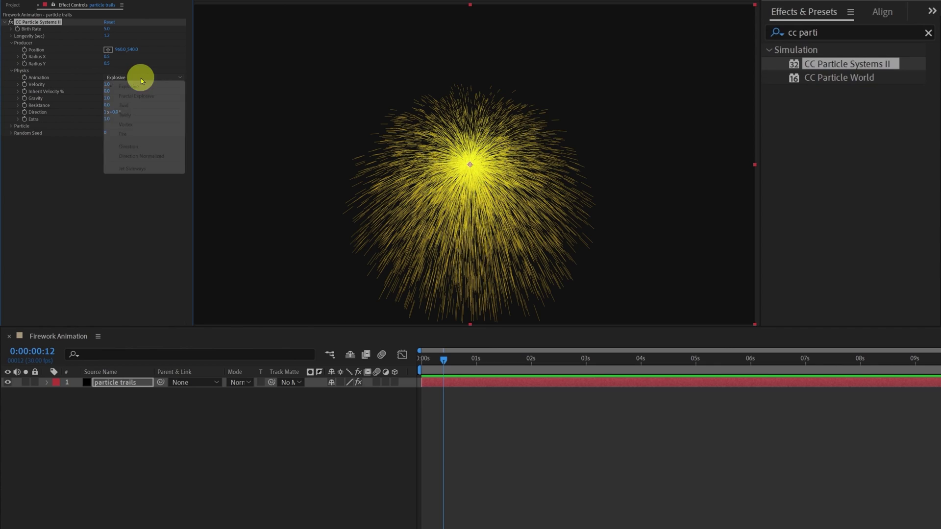
{"action": "left_click", "coordinate": [137, 168]}
{"action": "left_click", "coordinate": [107, 84]}
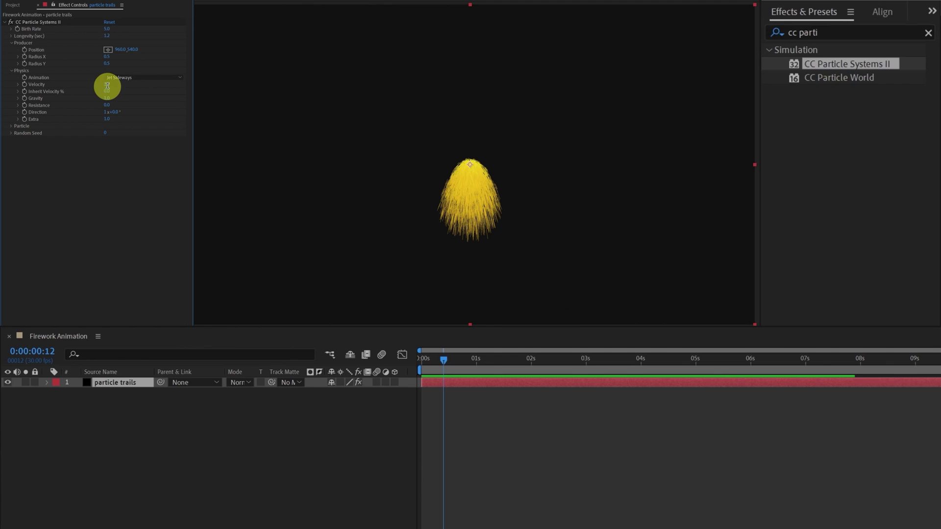
{"action": "type", "text": "0"}
{"action": "key", "text": "Return"}
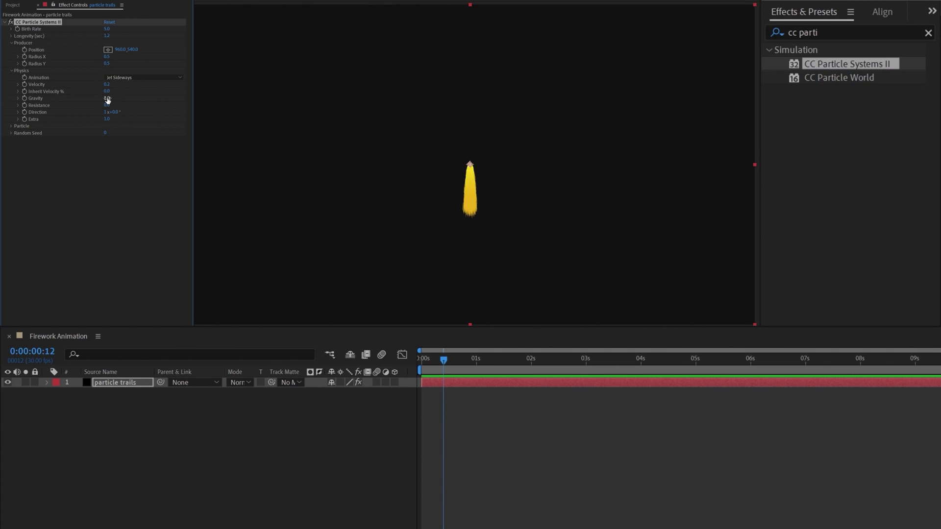
{"action": "left_click", "coordinate": [108, 99]}
{"action": "key", "text": "Return"}
{"action": "left_click", "coordinate": [7, 135]}
Step: Change the Particle Type to Faded Sphere, with Birth Size and Death Size both at 0.05
{"action": "left_click", "coordinate": [11, 126]}
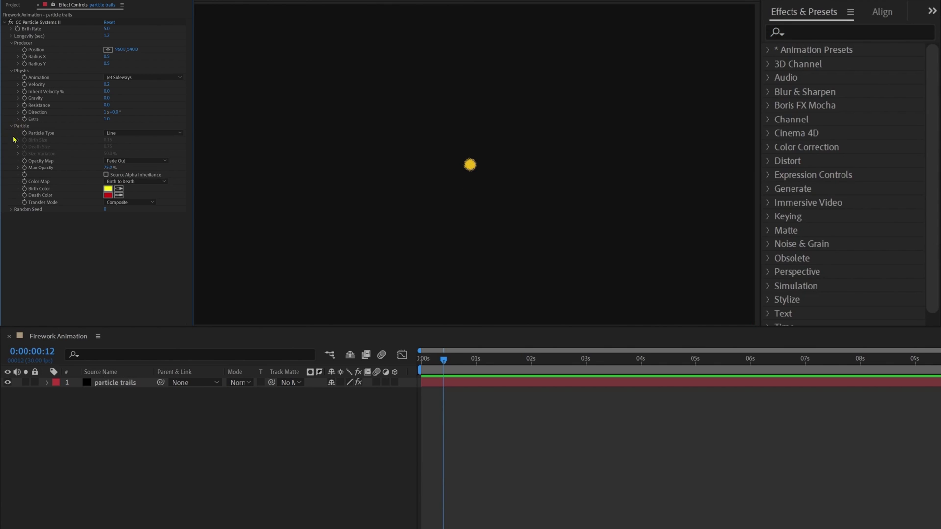
{"action": "left_click", "coordinate": [132, 134]}
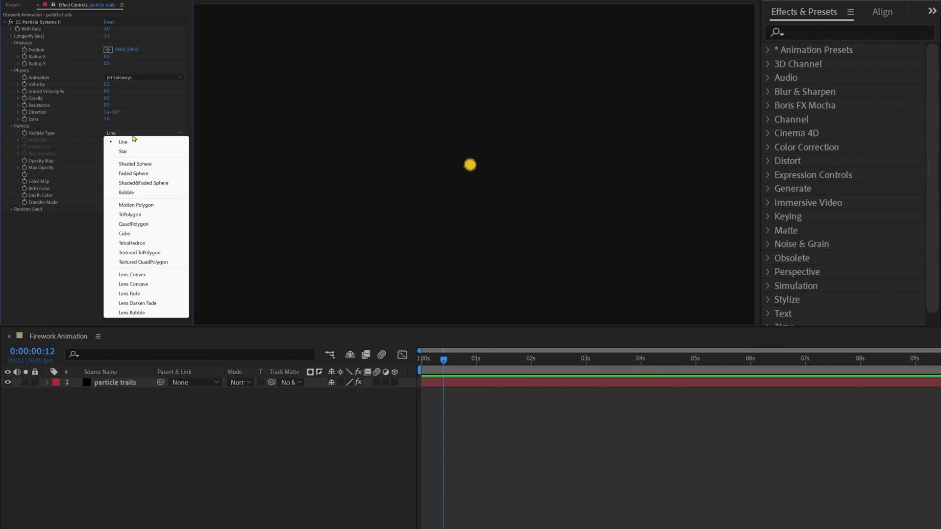
{"action": "left_click", "coordinate": [134, 174]}
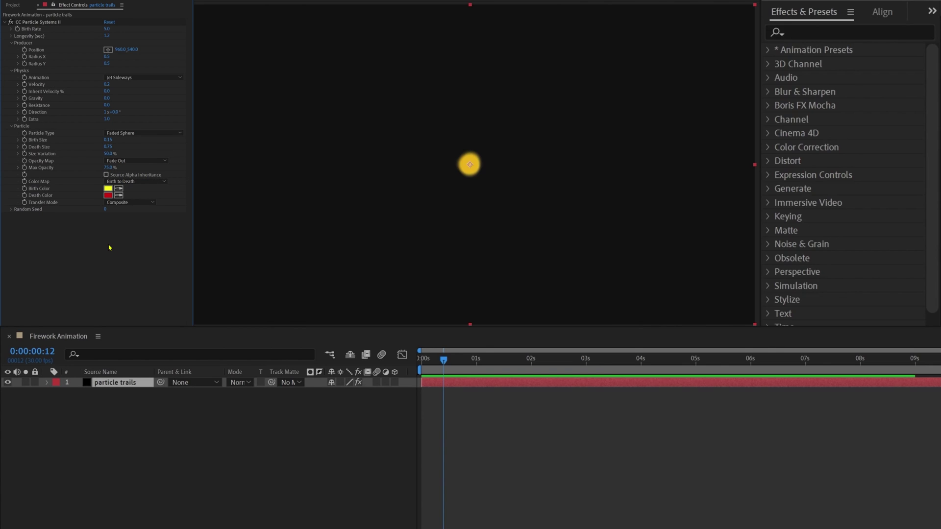
{"action": "left_click", "coordinate": [108, 141]}
{"action": "type", "text": "0.05"}
{"action": "key", "text": "Return"}
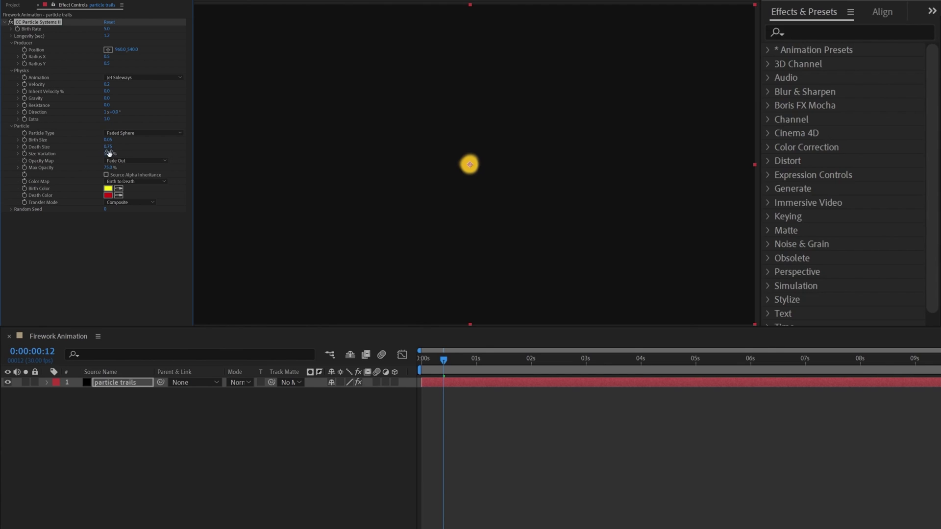
{"action": "left_click", "coordinate": [108, 146]}
{"action": "type", "text": "0.05"}
{"action": "key", "text": "Return"}
Step: Set the particles' Max Opacity to 100% and the effect's Random Seed to 270
{"action": "left_click", "coordinate": [109, 167]}
{"action": "type", "text": "100"}
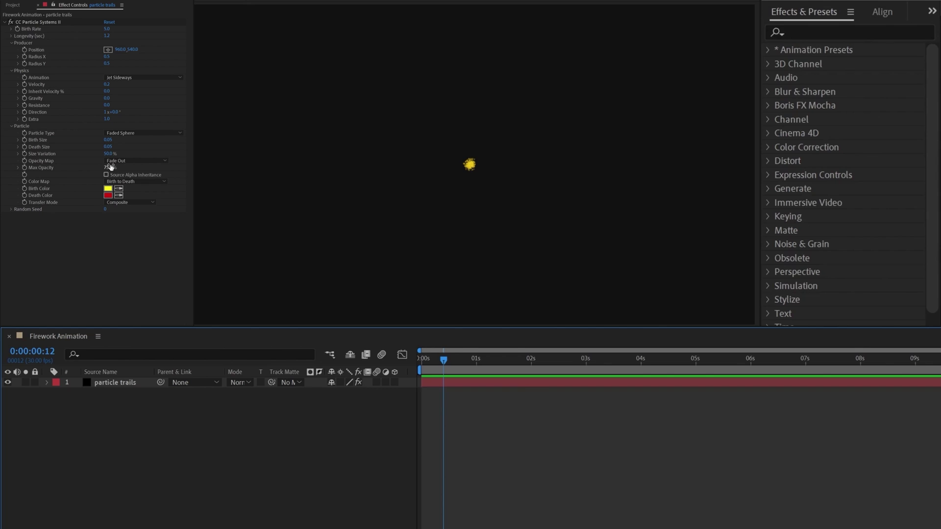
{"action": "key", "text": "Return"}
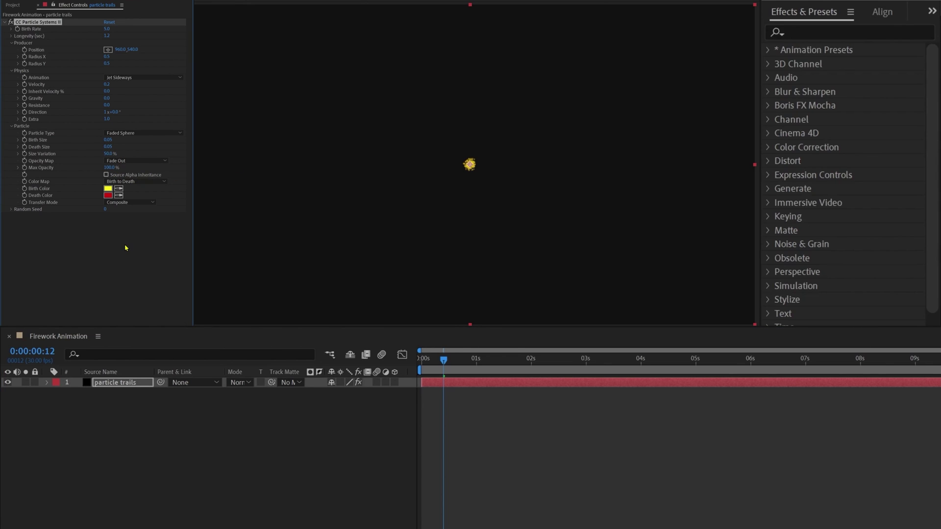
{"action": "left_click", "coordinate": [124, 246]}
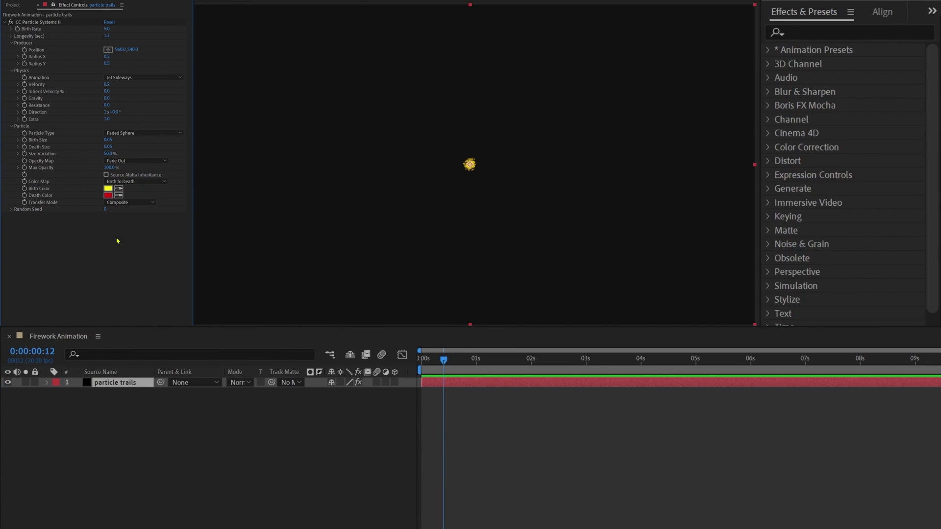
{"action": "left_click", "coordinate": [106, 209]}
{"action": "key", "text": "Return"}
{"action": "left_click", "coordinate": [129, 237]}
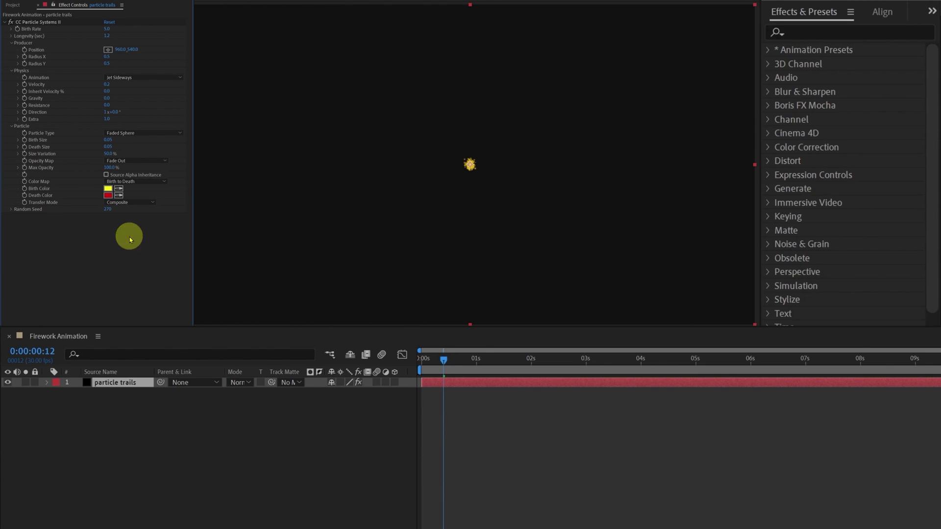
Step: Set the Birth Color of the particle trails layer's particles to pale yellow FFFF90
{"action": "left_click", "coordinate": [116, 384]}
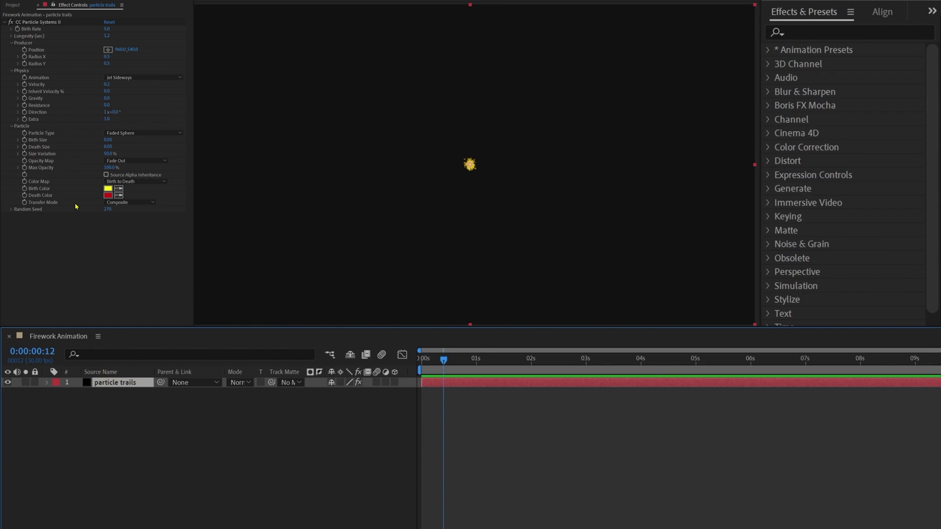
{"action": "left_click", "coordinate": [108, 189]}
{"action": "left_click", "coordinate": [371, 118]}
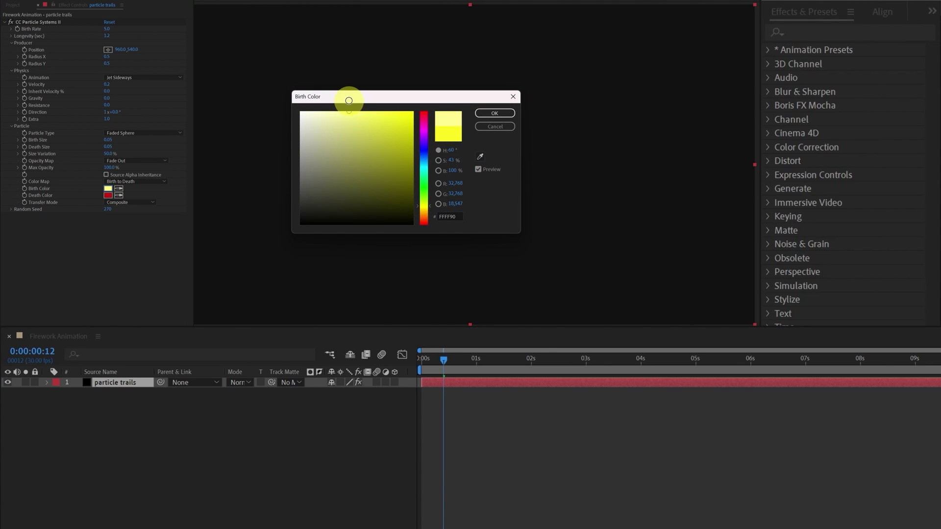
{"action": "left_click", "coordinate": [494, 113]}
Step: Set the particles' Death Color to purple 8C30A4 and preview the animation
{"action": "left_click", "coordinate": [108, 195]}
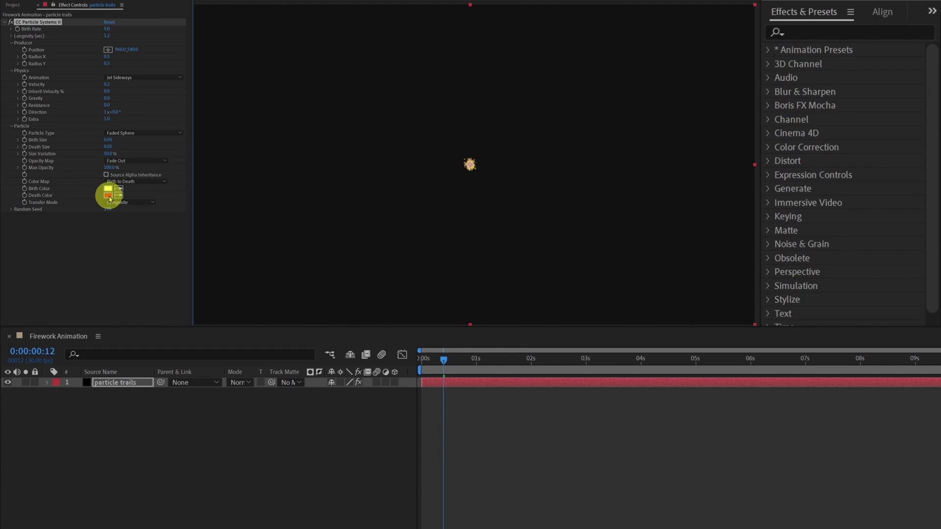
{"action": "left_click", "coordinate": [425, 135]}
{"action": "left_click", "coordinate": [379, 151]}
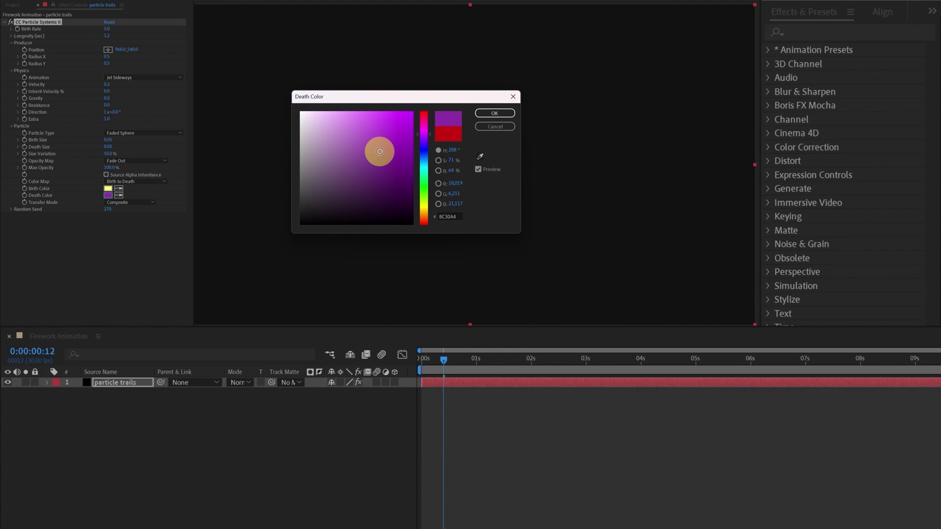
{"action": "left_click", "coordinate": [495, 114]}
{"action": "key", "text": "space"}
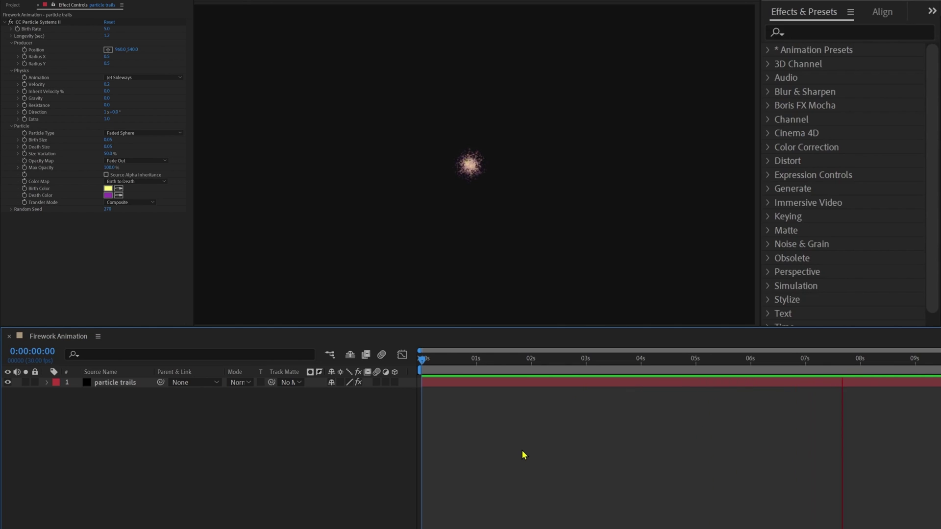
Step: Keyframe the Producer Position at the start of the composition and add a second keyframe at 0:00:02:15 with the same value
{"action": "left_click_drag", "start_coordinate": [472, 359], "coordinate": [383, 375]}
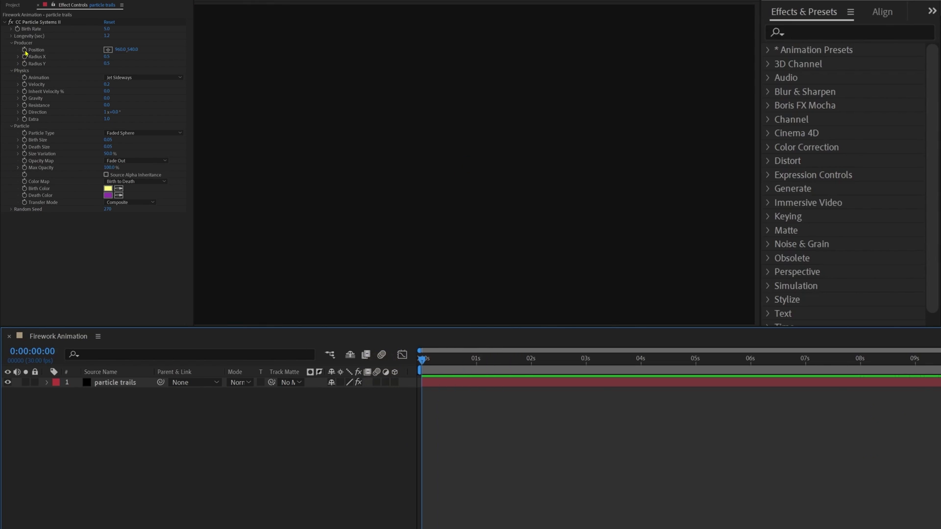
{"action": "left_click", "coordinate": [24, 50]}
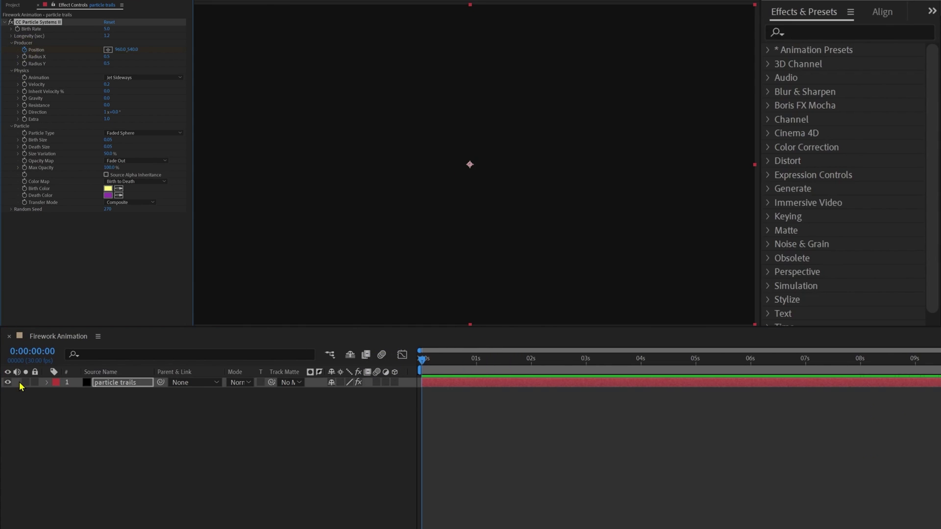
{"action": "key", "text": "u"}
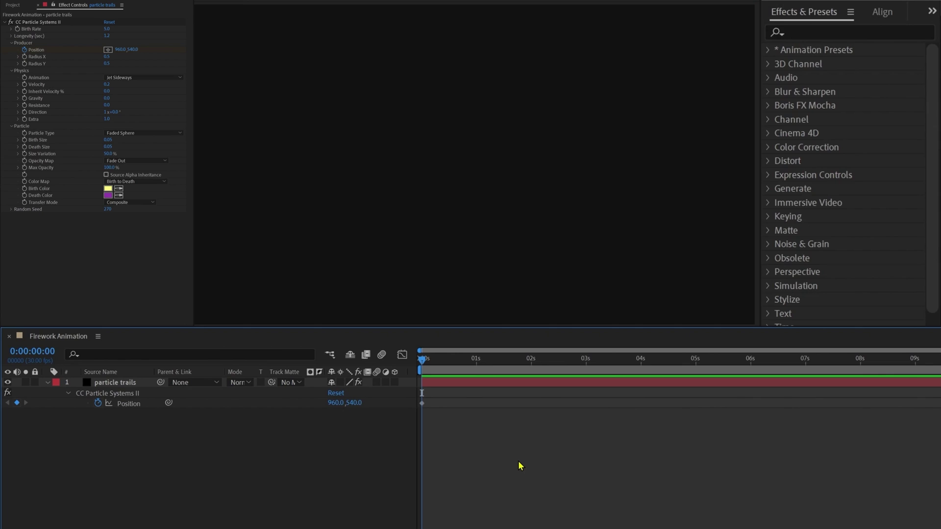
{"action": "left_click", "coordinate": [37, 354]}
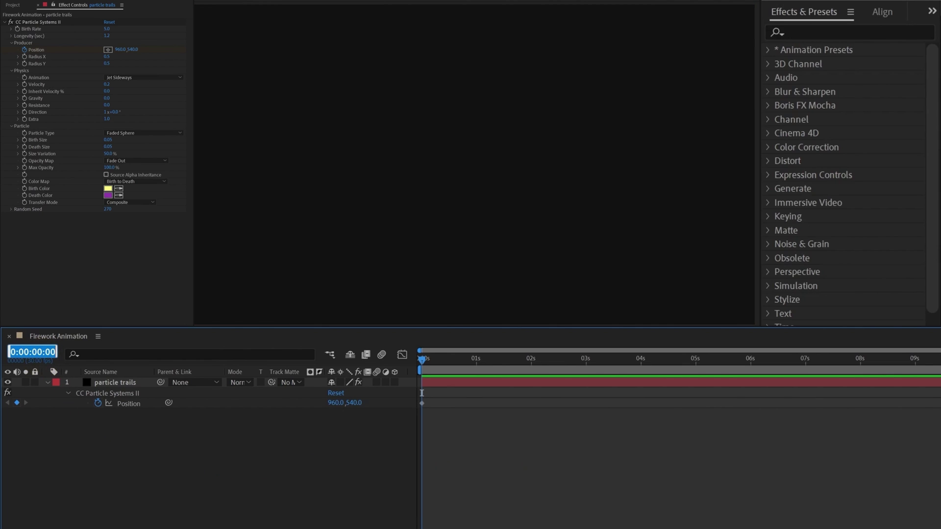
{"action": "type", "text": "215"}
{"action": "key", "text": "Return"}
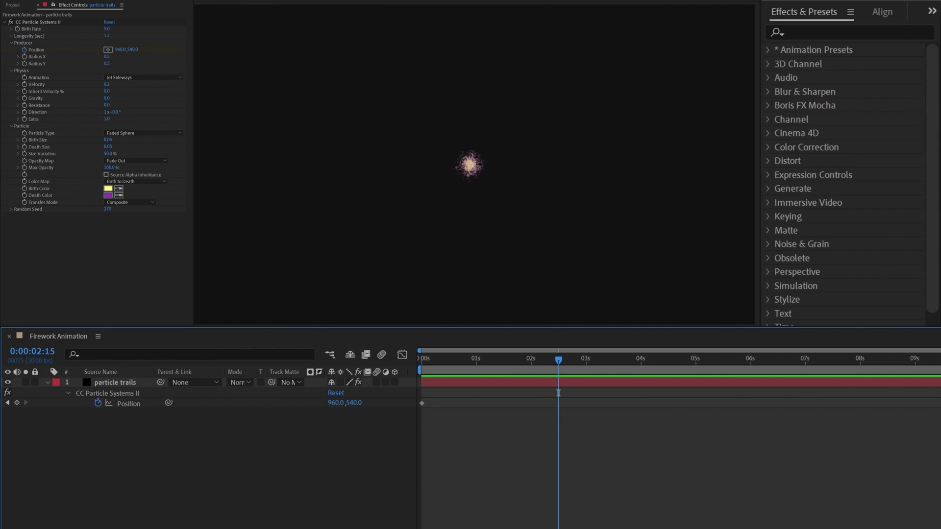
{"action": "left_click", "coordinate": [17, 402]}
Step: At 0:00:00:00, set the Producer Position's Y value to about 1138 so the trail starts below the frame
{"action": "key", "text": "Home"}
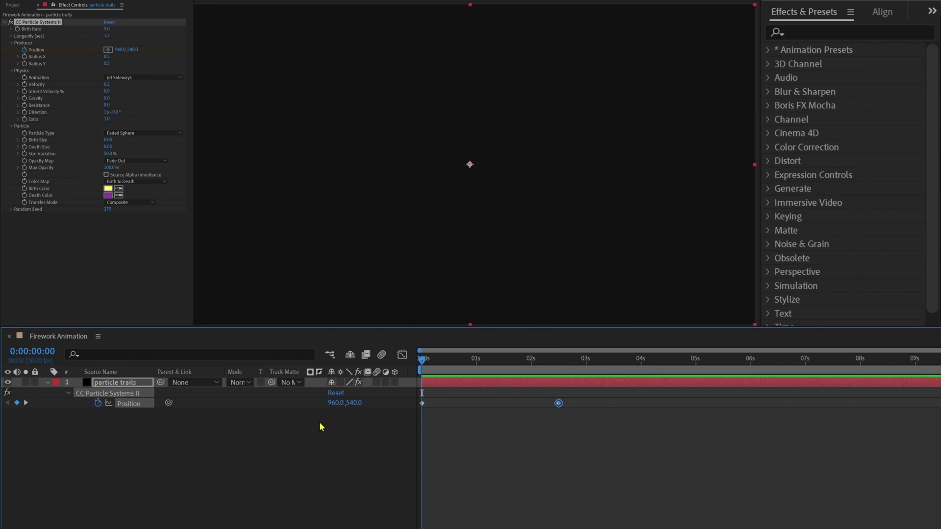
{"action": "left_click_drag", "start_coordinate": [356, 403], "coordinate": [723, 402]}
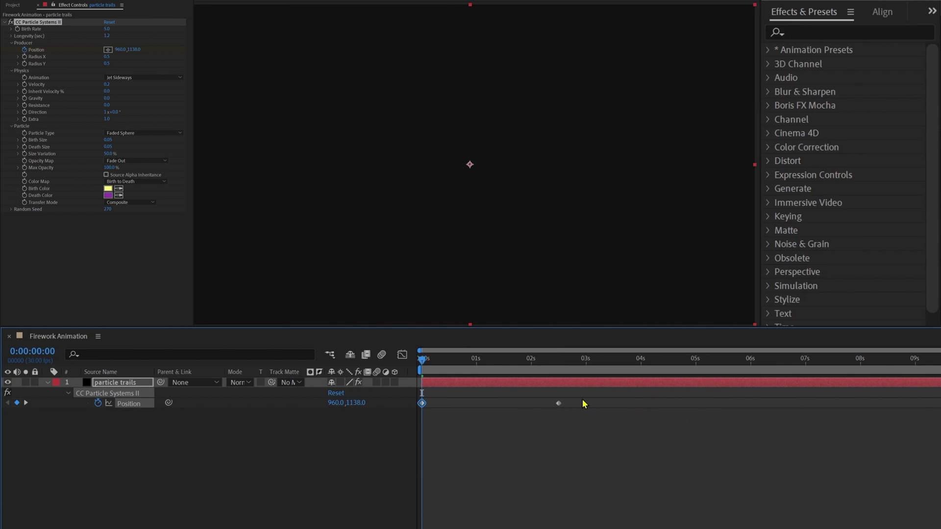
Step: Apply Easy Ease to both Producer Position keyframes of the particle trails layer and preview the animation
{"action": "left_click_drag", "start_coordinate": [584, 395], "coordinate": [421, 414]}
{"action": "key", "text": "F9"}
{"action": "left_click", "coordinate": [579, 523]}
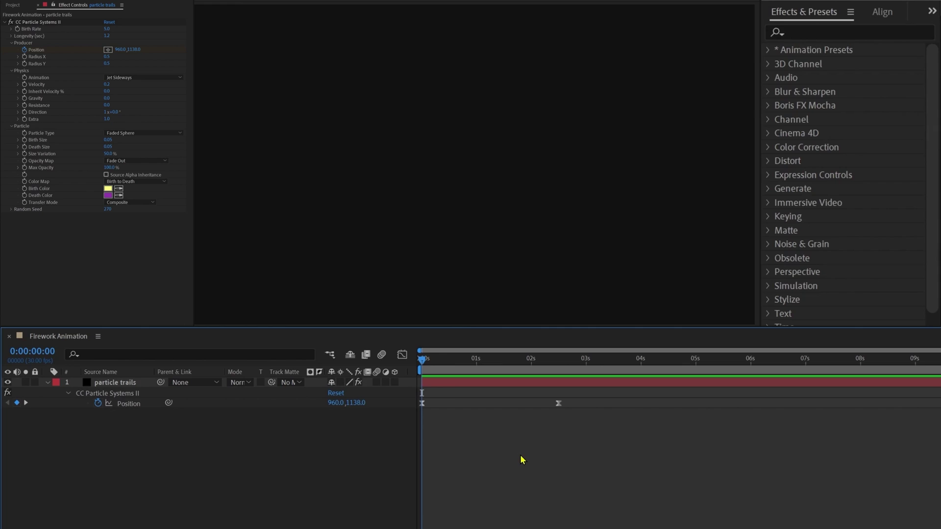
{"action": "key", "text": "space"}
{"action": "key", "text": "space"}
Step: Keyframe the Birth Rate at 0:00:02:00 with its current value, and set it to 0 at 0:00:02:08
{"action": "left_click_drag", "start_coordinate": [451, 360], "coordinate": [531, 366]}
{"action": "left_click", "coordinate": [17, 29]}
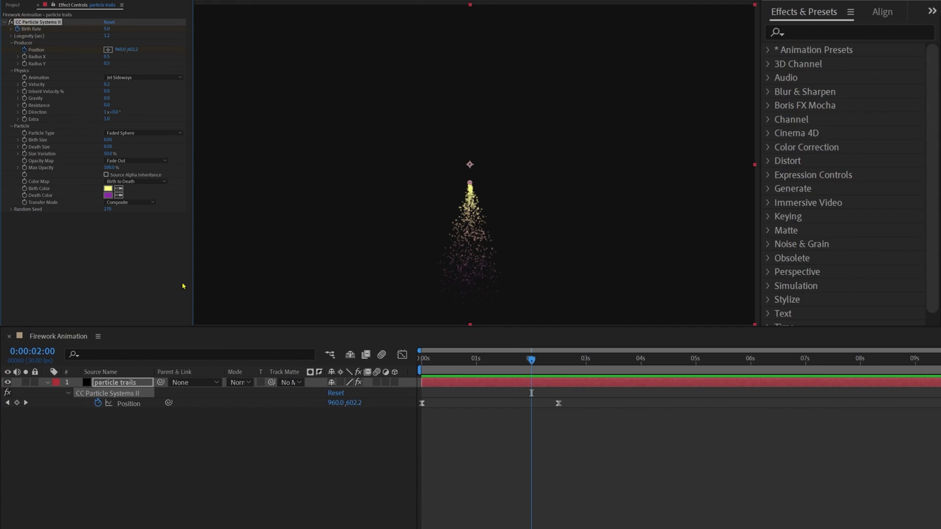
{"action": "left_click", "coordinate": [51, 358]}
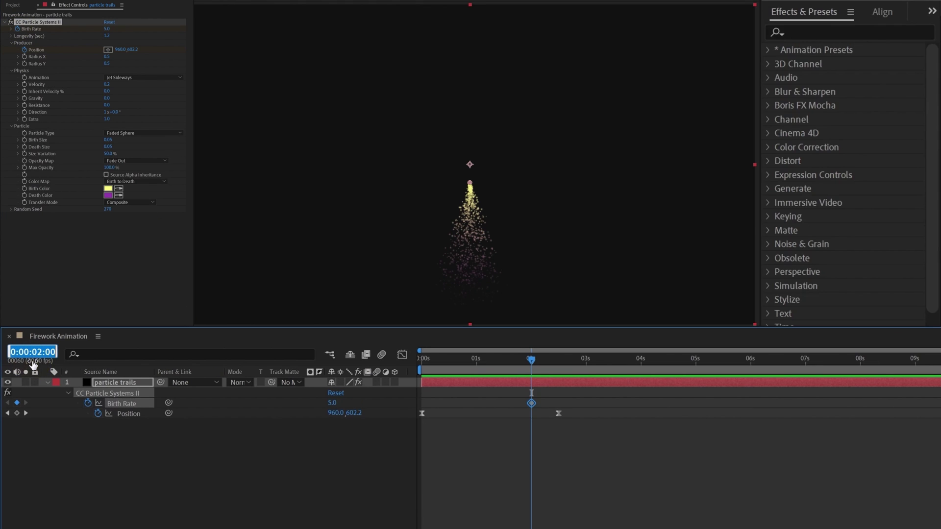
{"action": "type", "text": "208"}
{"action": "key", "text": "Return"}
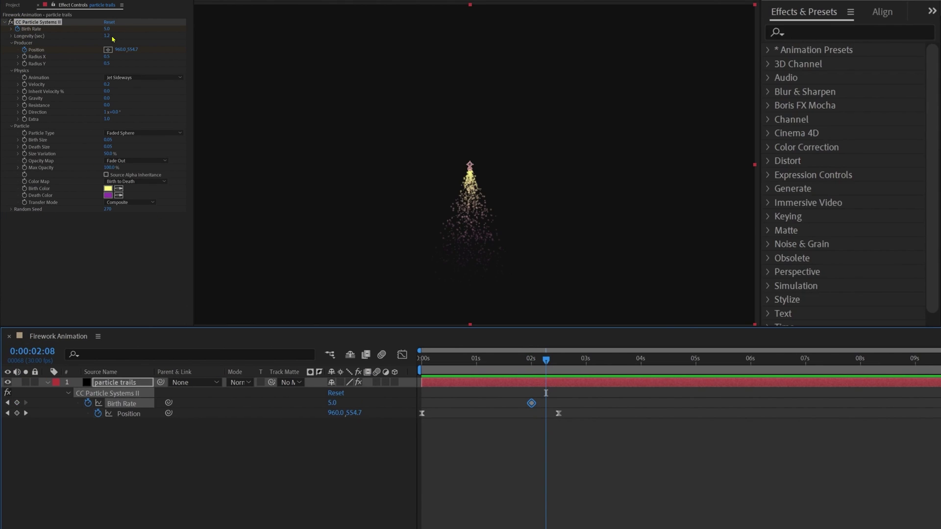
{"action": "left_click", "coordinate": [106, 29]}
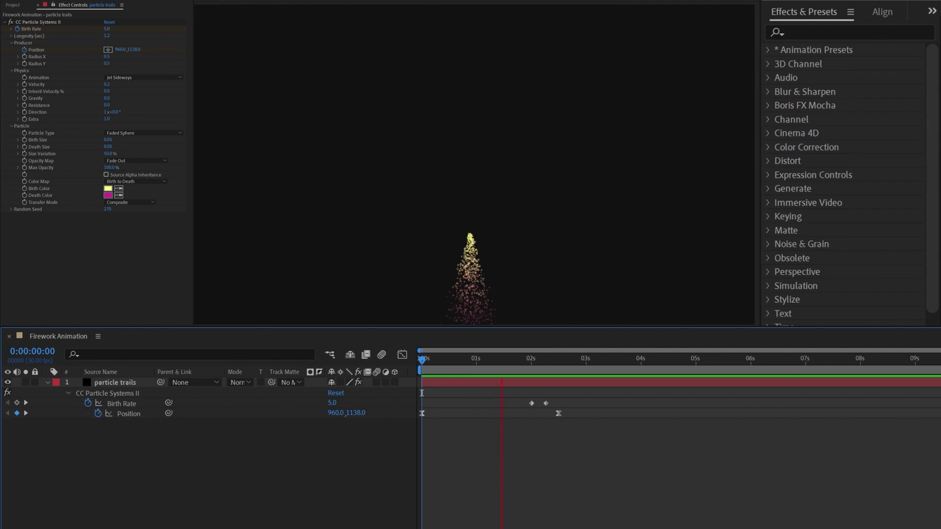
Step: Duplicate the particle trails layer and rename the lower copy as particle trails 2
{"action": "left_click", "coordinate": [130, 385]}
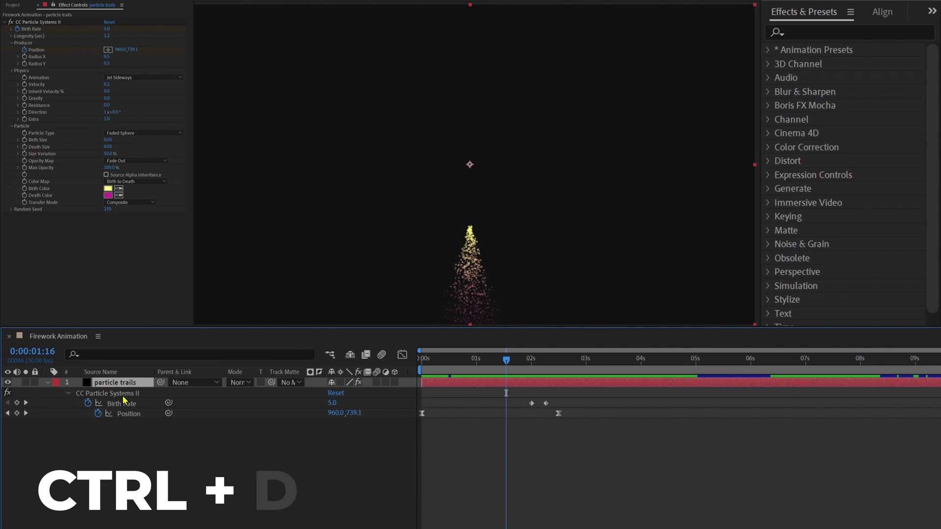
{"action": "key", "text": "ctrl+d"}
{"action": "key", "text": "Return"}
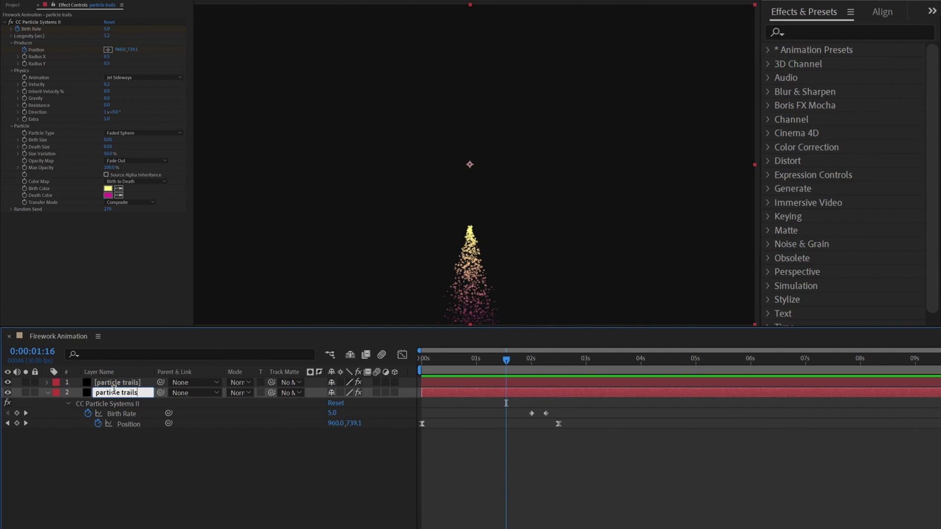
{"action": "type", "text": "2"}
{"action": "key", "text": "Return"}
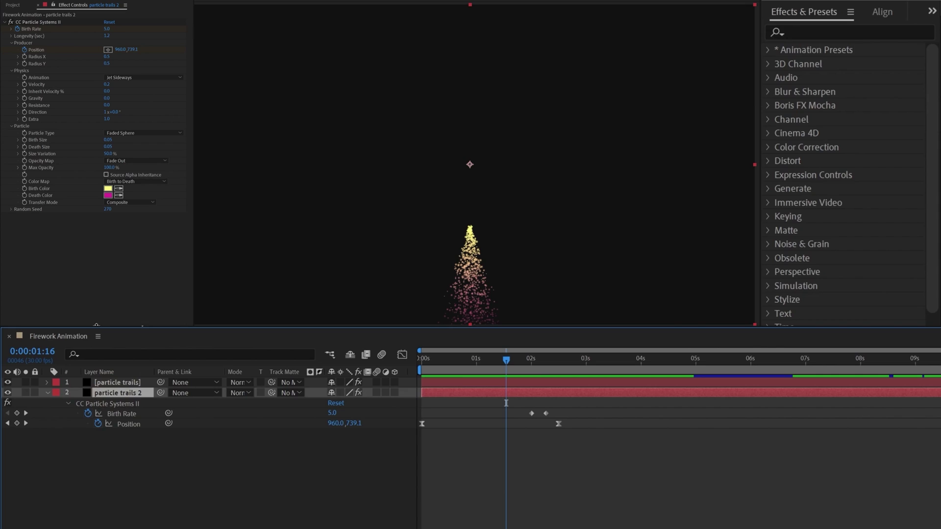
Step: Configure the physics of particle trails 2 with Explosive animation, Resistance 80 and Gravity 0.1
{"action": "left_click", "coordinate": [126, 77]}
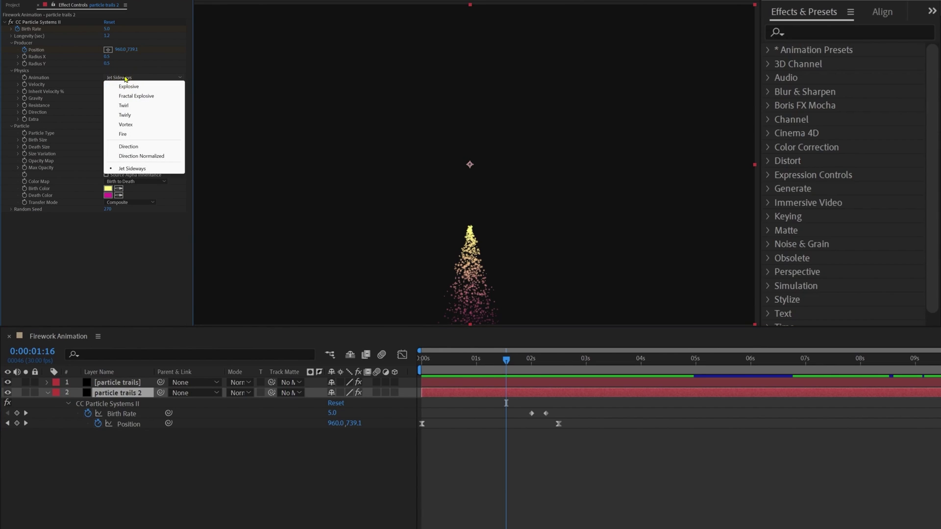
{"action": "left_click", "coordinate": [127, 85]}
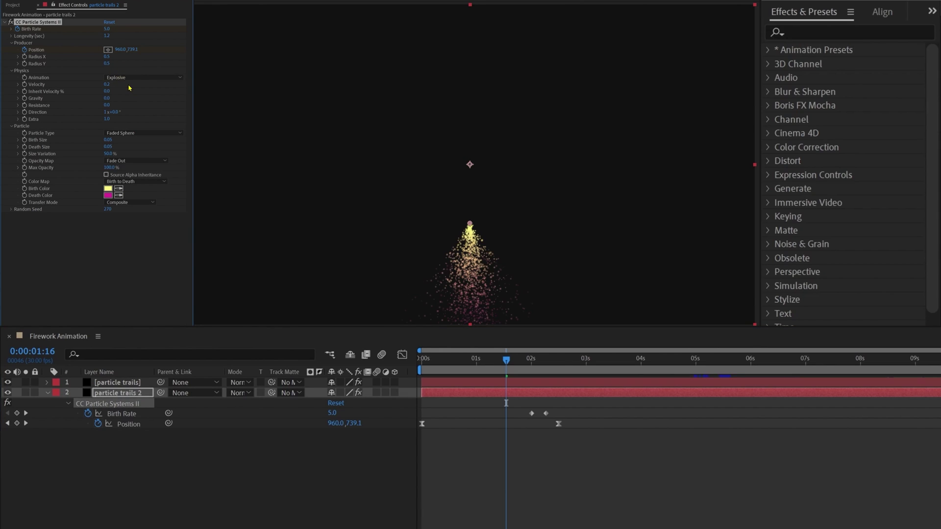
{"action": "left_click", "coordinate": [107, 106]}
{"action": "type", "text": "80"}
{"action": "key", "text": "Return"}
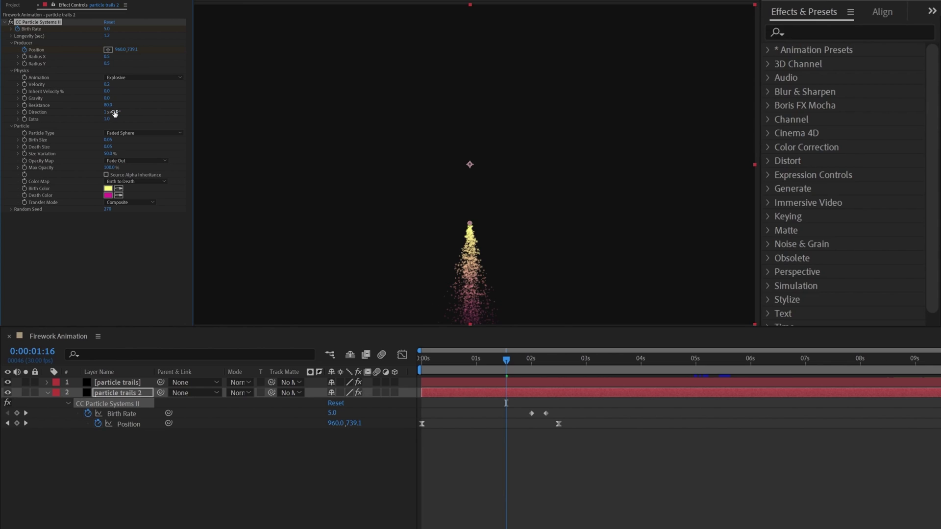
{"action": "left_click", "coordinate": [106, 99]}
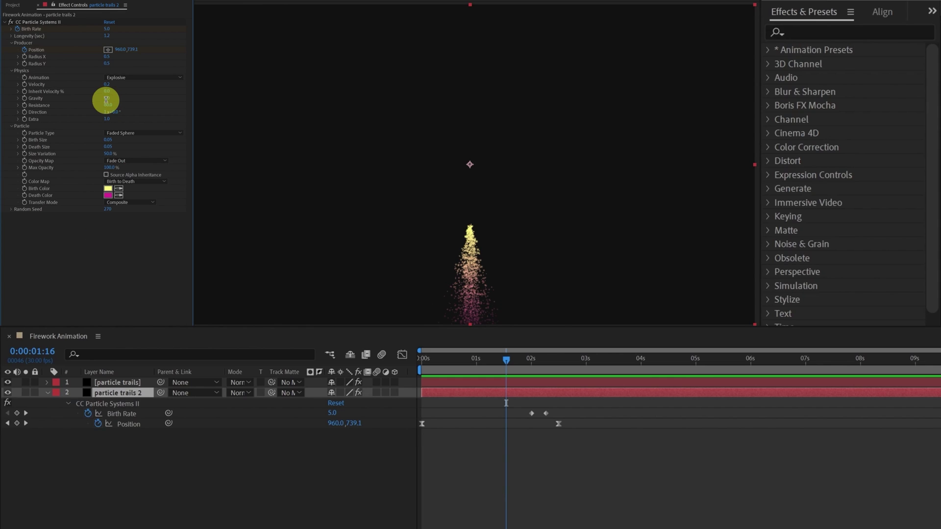
{"action": "left_click", "coordinate": [144, 99]}
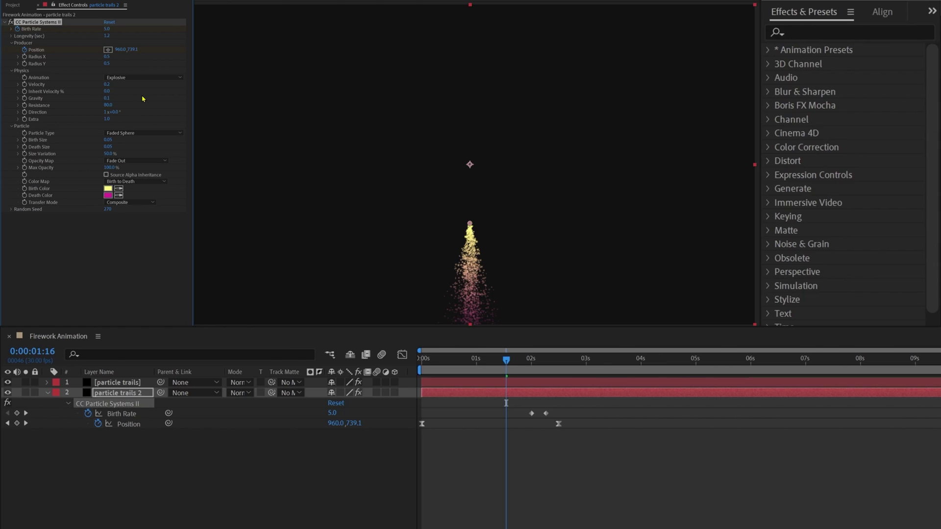
Step: Set the Birth Color of particle trails 2's particles to a saturated orange
{"action": "left_click", "coordinate": [108, 189]}
{"action": "left_click", "coordinate": [427, 118]}
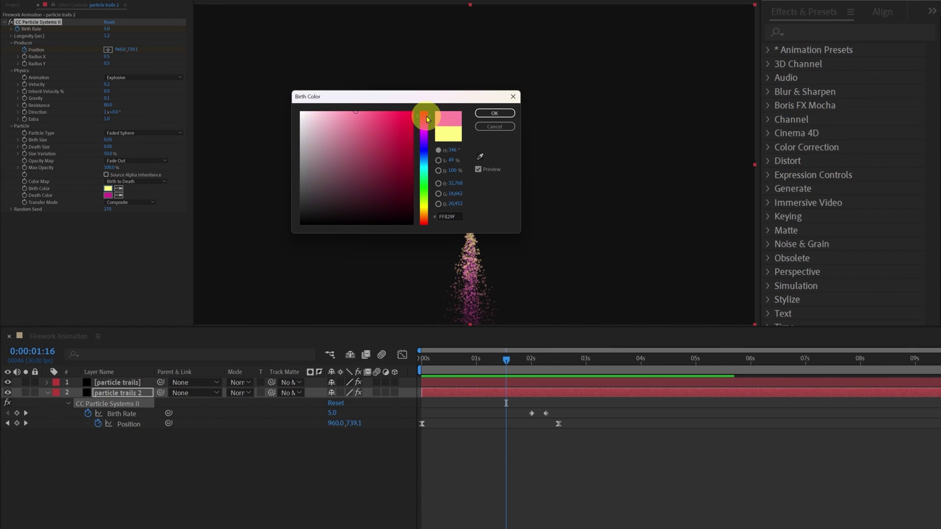
{"action": "left_click_drag", "start_coordinate": [427, 117], "coordinate": [424, 217]}
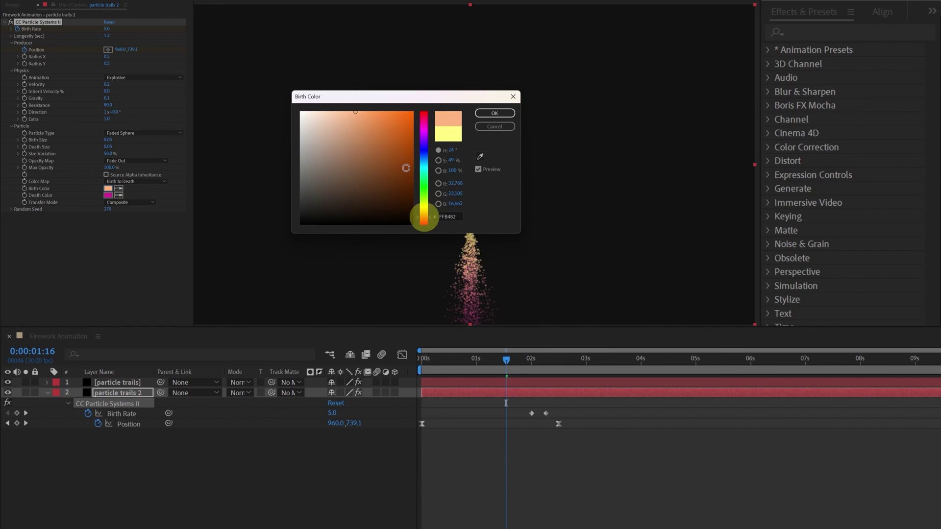
{"action": "left_click", "coordinate": [387, 119]}
{"action": "left_click", "coordinate": [494, 113]}
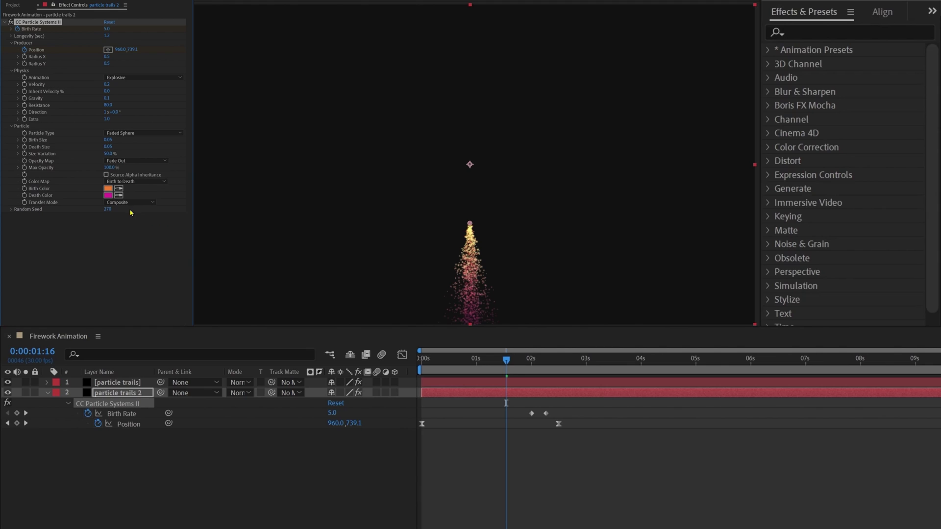
Step: Set the Death Color of particle trails 2's particles to purple
{"action": "left_click", "coordinate": [107, 195]}
{"action": "left_click", "coordinate": [425, 124]}
{"action": "left_click", "coordinate": [397, 143]}
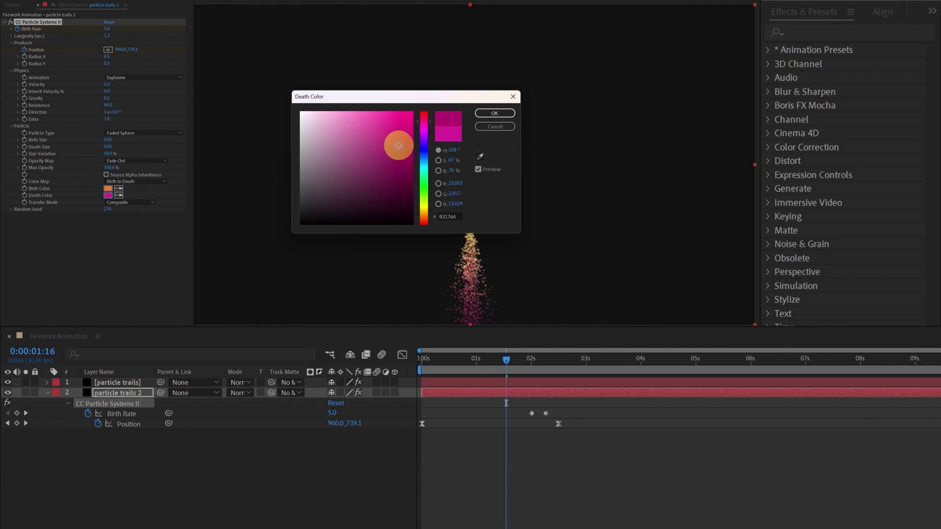
{"action": "left_click", "coordinate": [424, 132]}
{"action": "left_click", "coordinate": [396, 139]}
{"action": "left_click", "coordinate": [494, 113]}
{"action": "left_click", "coordinate": [663, 500]}
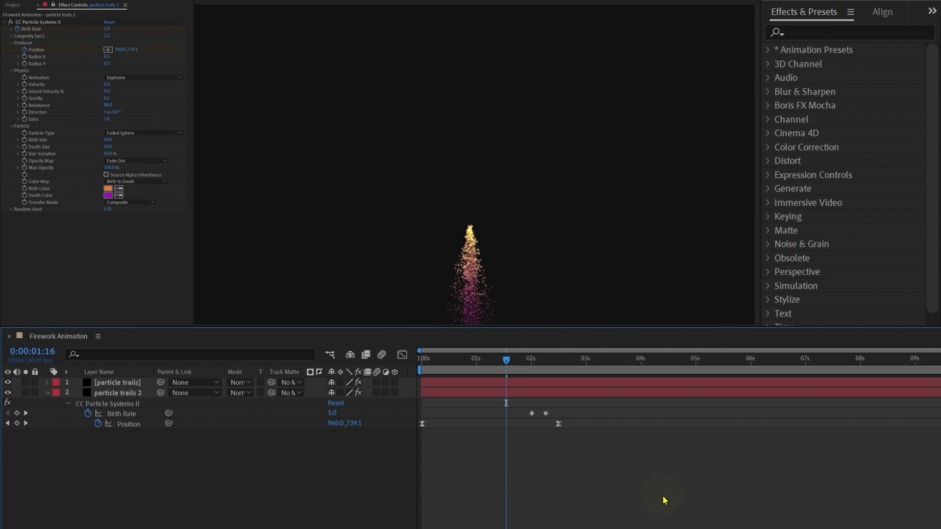
Step: At 0:00:01:06, raise the Resistance of particle trails 2 to about 170 to narrow the trail
{"action": "key", "text": "shift+Page_Up"}
{"action": "left_click", "coordinate": [126, 389]}
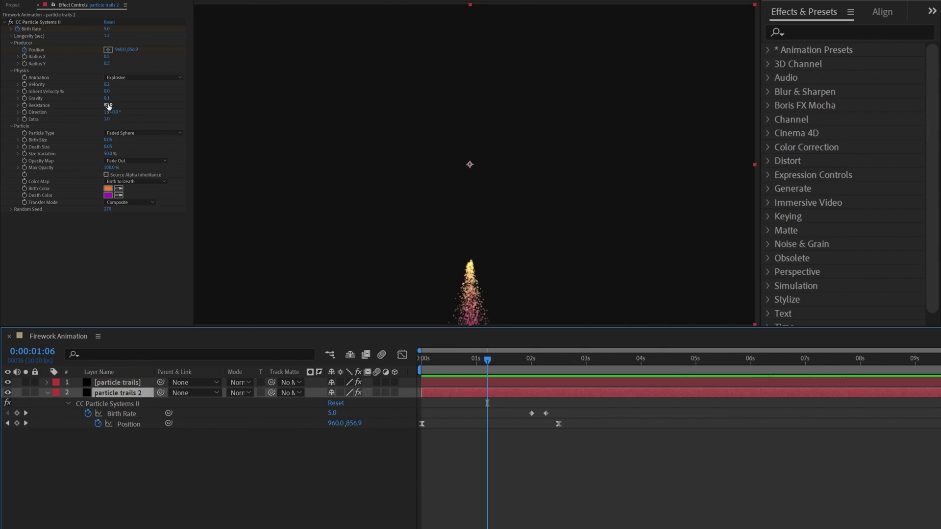
{"action": "left_click_drag", "start_coordinate": [107, 105], "coordinate": [511, 118]}
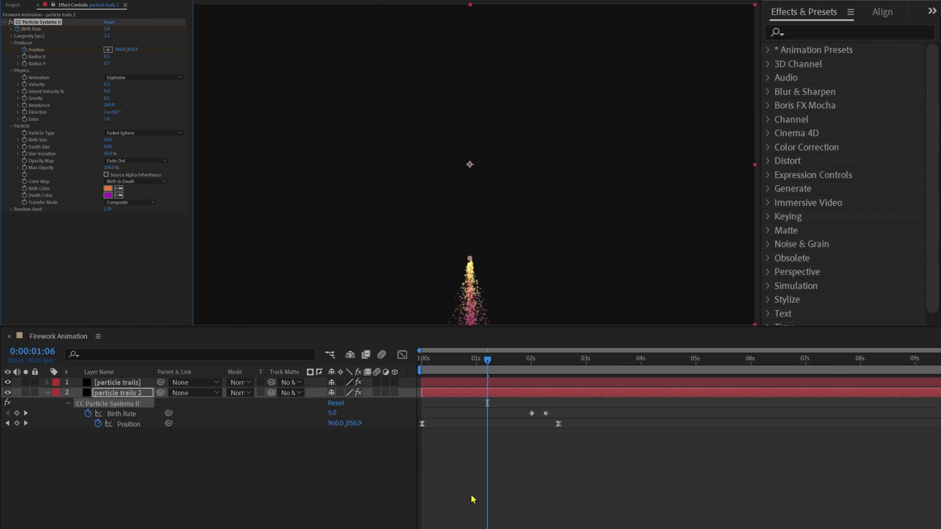
Step: Keyframe particle trails 2's Gravity at 0:00:02:00, set it to 0 at 0:00:02:08, and preview the animation
{"action": "key", "text": "k"}
{"action": "left_click", "coordinate": [23, 100]}
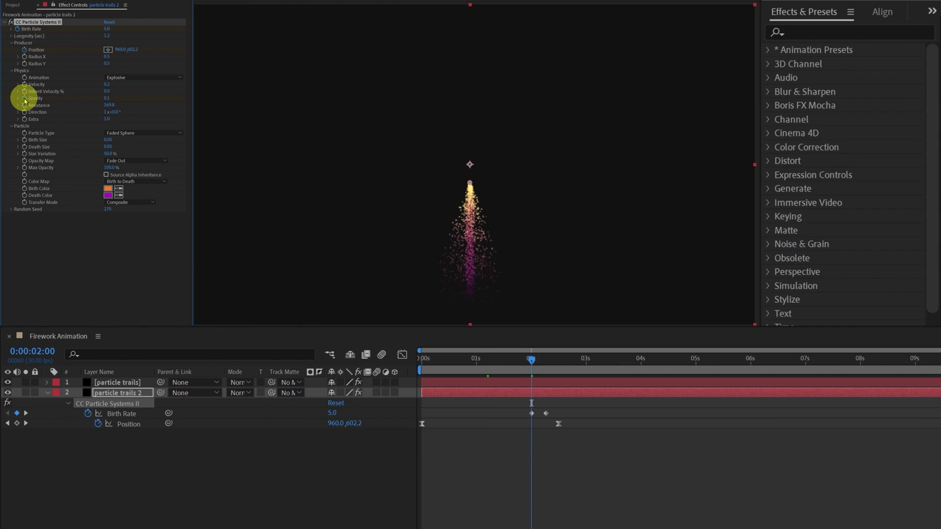
{"action": "key", "text": "u"}
{"action": "key", "text": "u"}
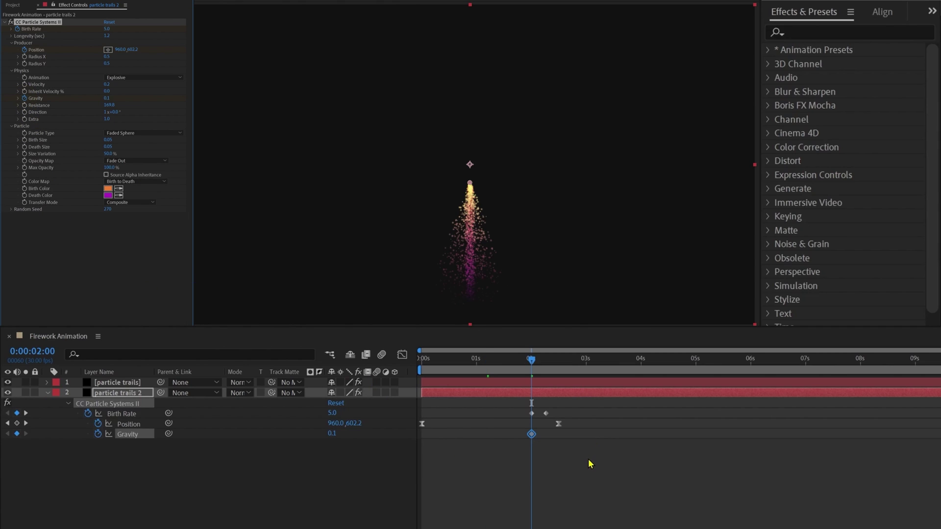
{"action": "key", "text": "k"}
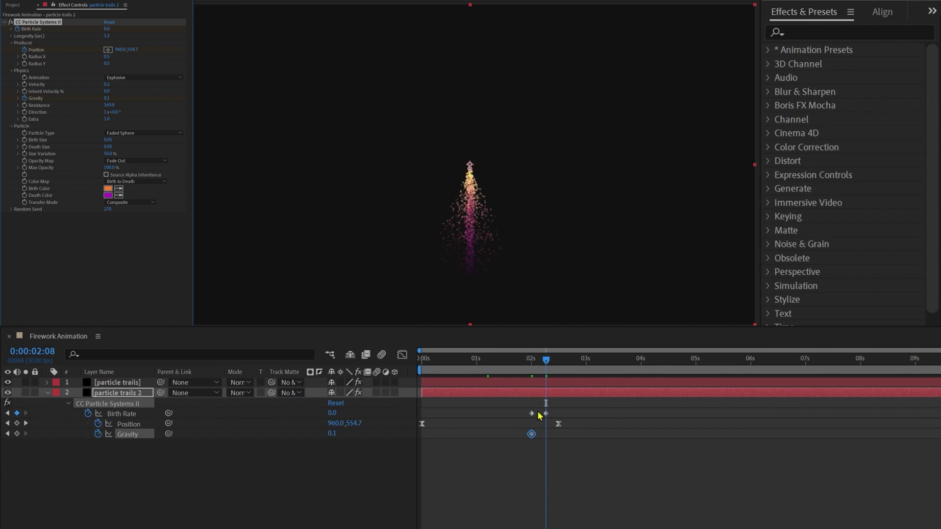
{"action": "left_click", "coordinate": [108, 98]}
{"action": "type", "text": "0"}
{"action": "key", "text": "Return"}
{"action": "key", "text": "space"}
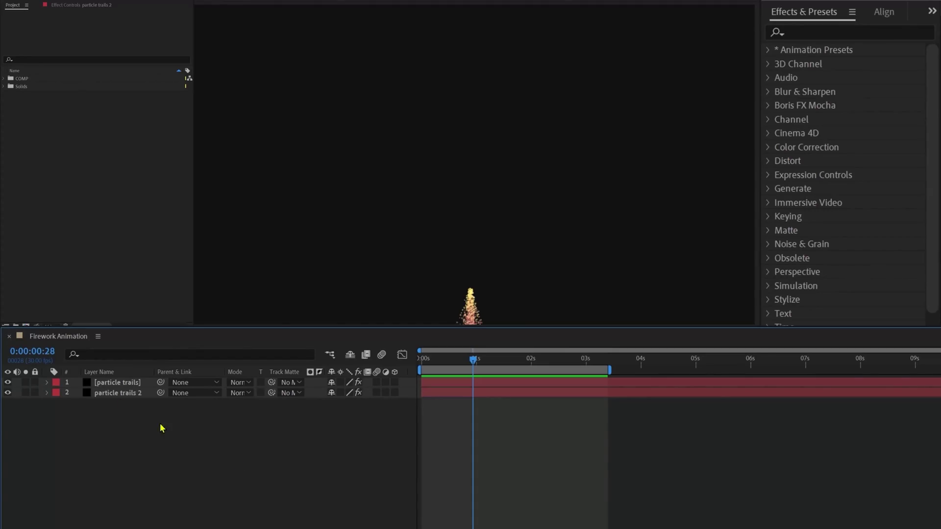
Step: Create a new 1080 x 1080 px composition named Light Glowing Ball with the aspect ratio unlocked
{"action": "left_click", "coordinate": [38, 326]}
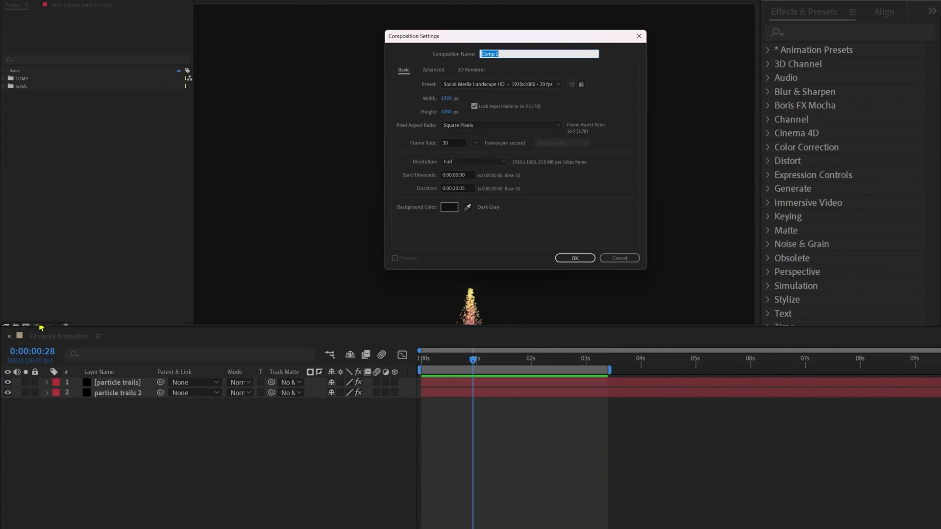
{"action": "left_click", "coordinate": [474, 106]}
{"action": "left_click", "coordinate": [446, 98]}
{"action": "type", "text": "1080"}
{"action": "left_click", "coordinate": [472, 55]}
{"action": "type", "text": "Glow Ball"}
{"action": "key", "text": "Home"}
{"action": "type", "text": "Light"}
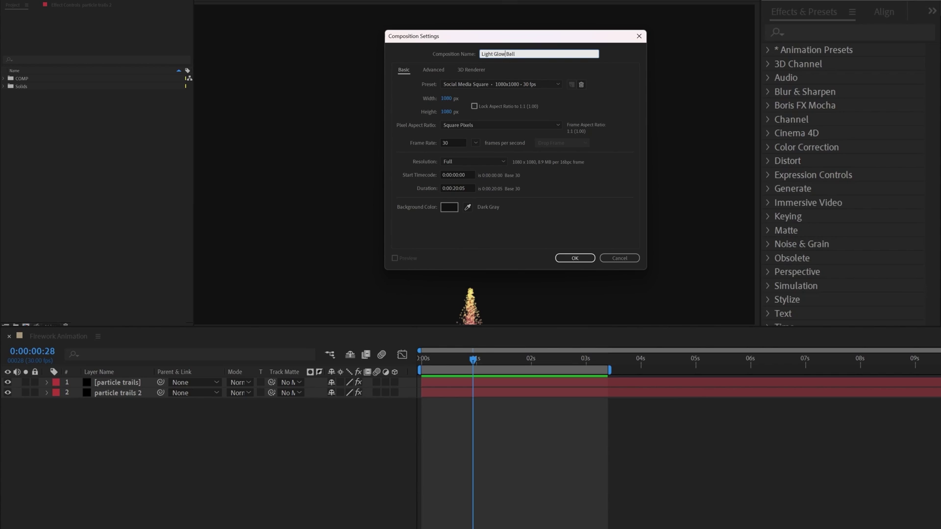
{"action": "key", "text": "Return"}
Step: Add a black 1080 x 1080 px solid layer named Fireball to the Light Glowing Ball composition
{"action": "right_click", "coordinate": [214, 447]}
{"action": "mouse_move", "coordinate": [242, 360]}
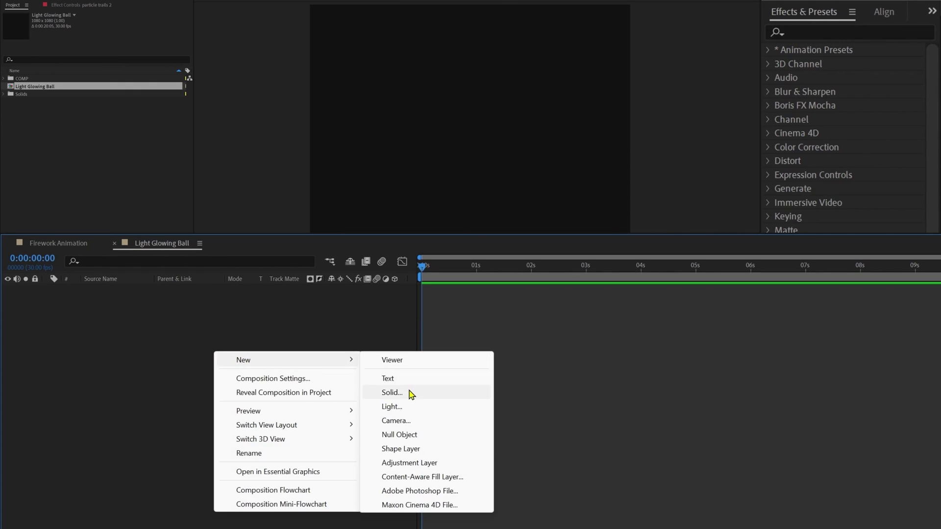
{"action": "left_click", "coordinate": [412, 386]}
{"action": "type", "text": "Fireball"}
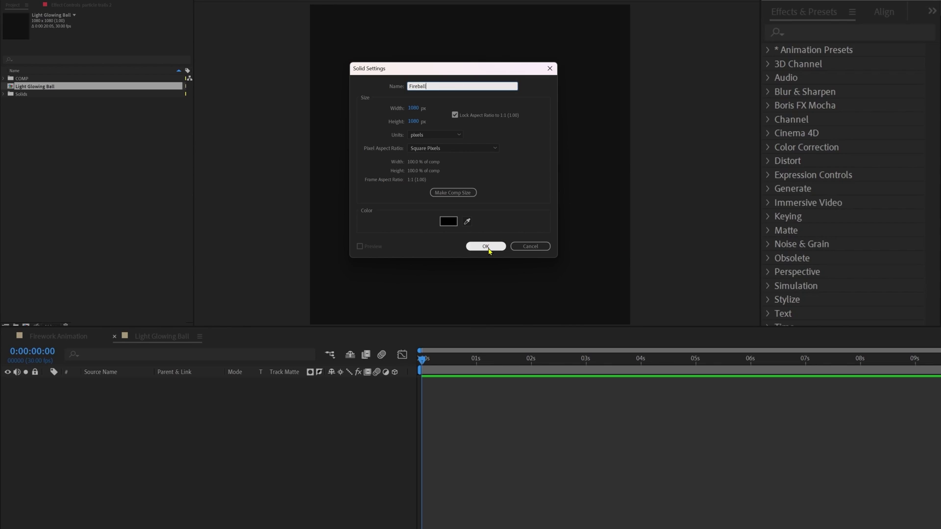
{"action": "left_click", "coordinate": [486, 246]}
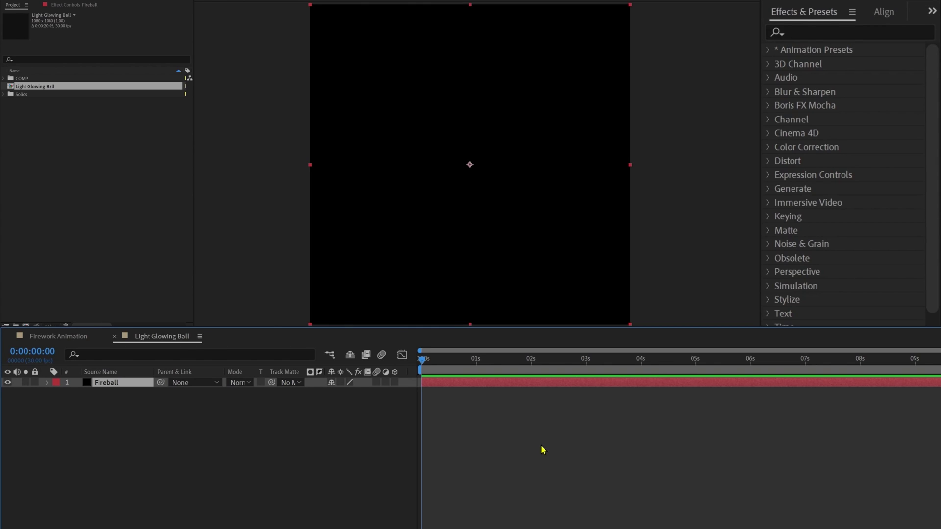
Step: Find the Lens Flare effect and apply it to the Fireball layer
{"action": "left_click", "coordinate": [833, 33]}
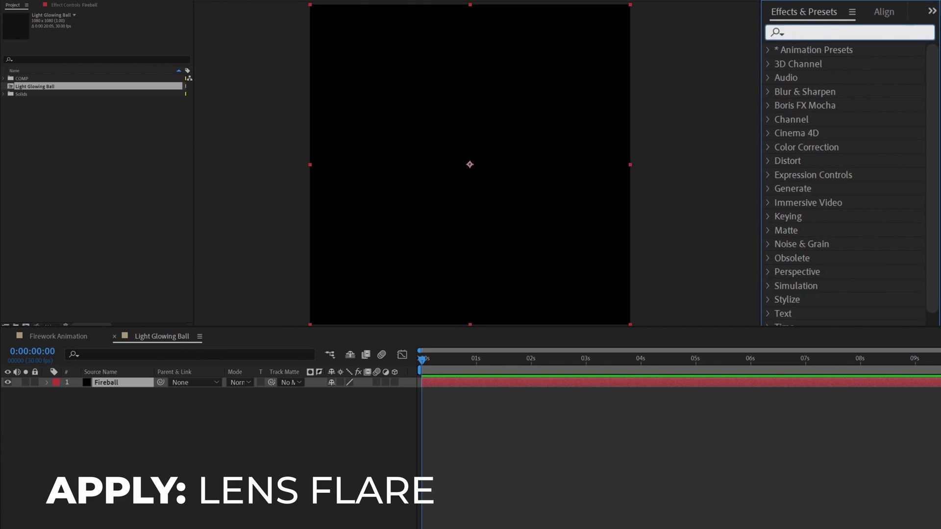
{"action": "type", "text": "lens"}
{"action": "double_click", "coordinate": [825, 91]}
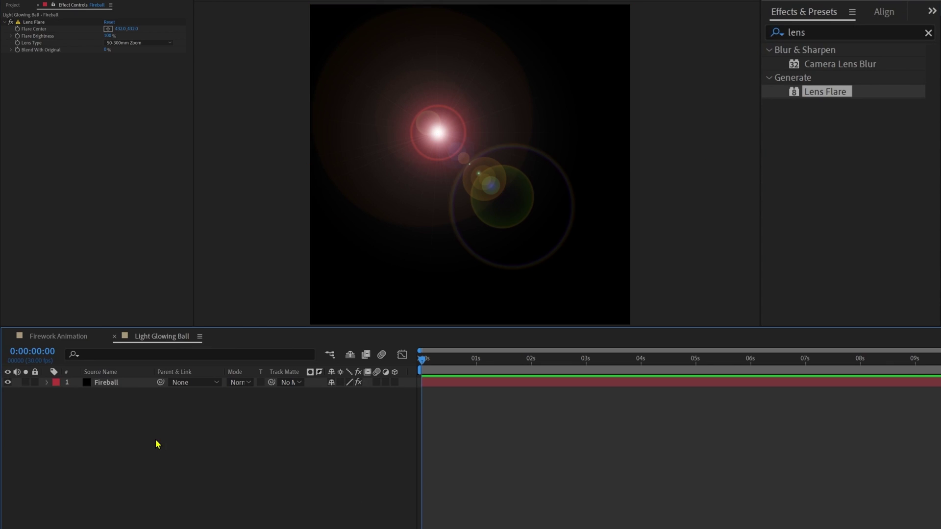
Step: Set the lens flare's Flare Center to 540, 540 so it sits in the middle of the frame
{"action": "left_click_drag", "start_coordinate": [121, 30], "coordinate": [117, 31]}
{"action": "left_click", "coordinate": [120, 30]}
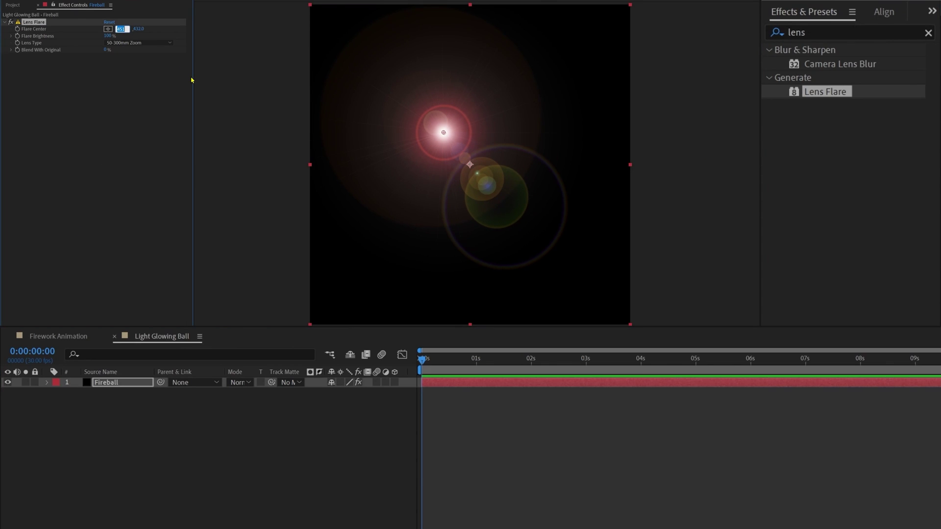
{"action": "left_click", "coordinate": [142, 29]}
{"action": "type", "text": "540"}
{"action": "key", "text": "Return"}
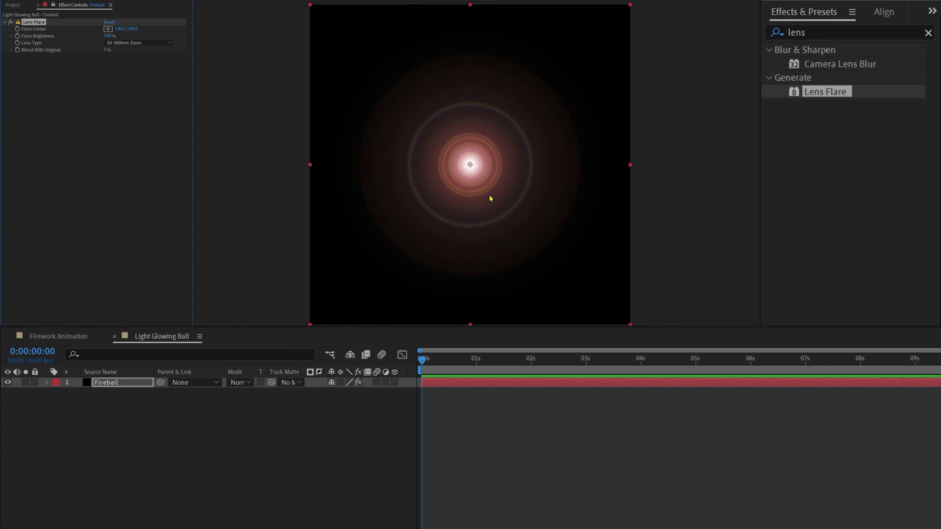
Step: Set the lens flare's Flare Brightness to 106%
{"action": "left_click", "coordinate": [109, 35]}
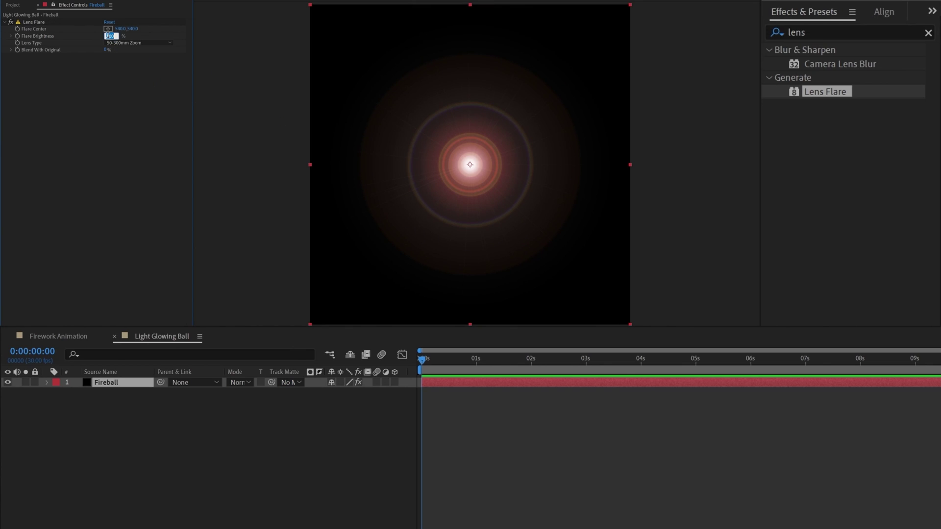
{"action": "type", "text": "106"}
{"action": "key", "text": "Return"}
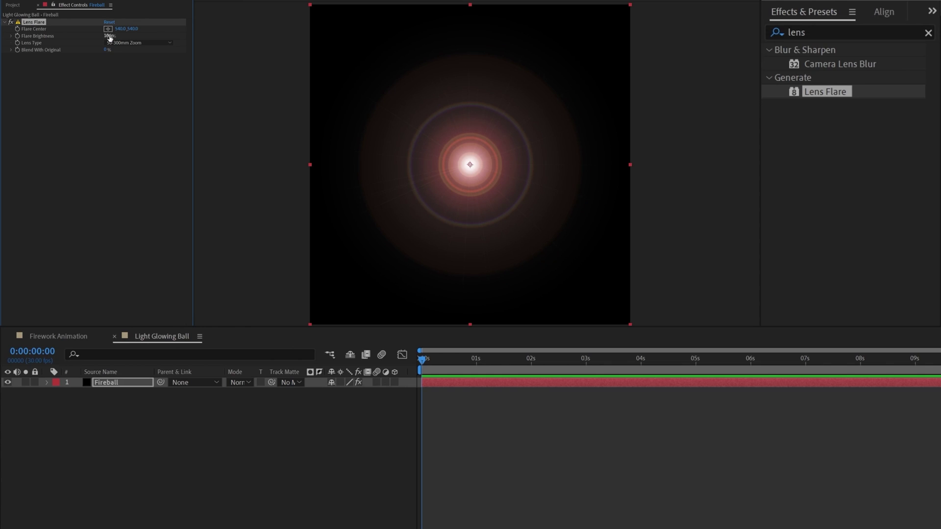
Step: Change the Fireball lens flare's Lens Type to 35mm Prime
{"action": "left_click", "coordinate": [129, 44]}
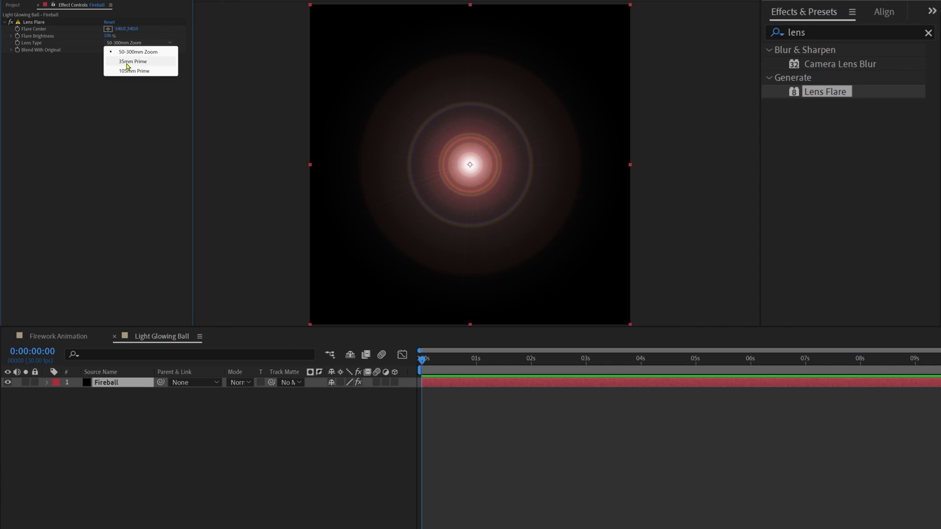
{"action": "left_click", "coordinate": [132, 61]}
{"action": "left_click", "coordinate": [218, 456]}
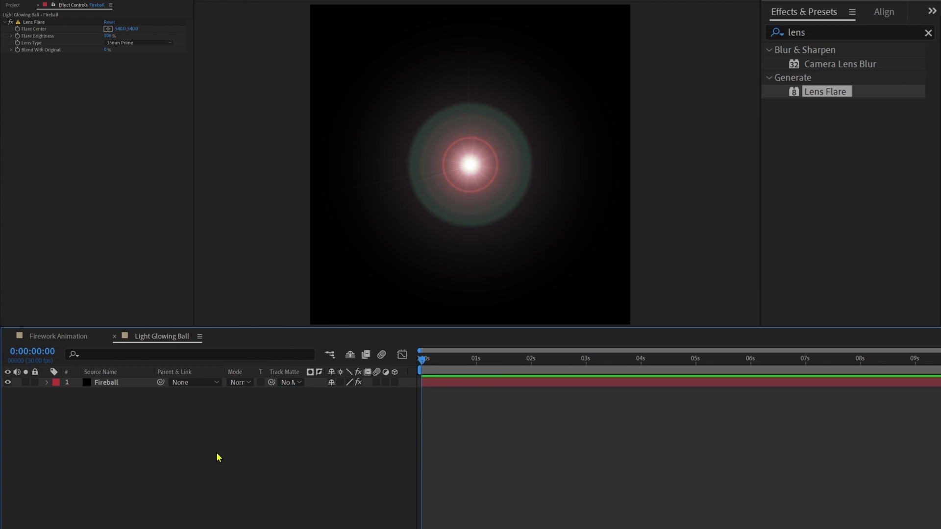
Step: Add a new adjustment layer above the Fireball layer in the Light Glowing Ball composition
{"action": "right_click", "coordinate": [214, 354]}
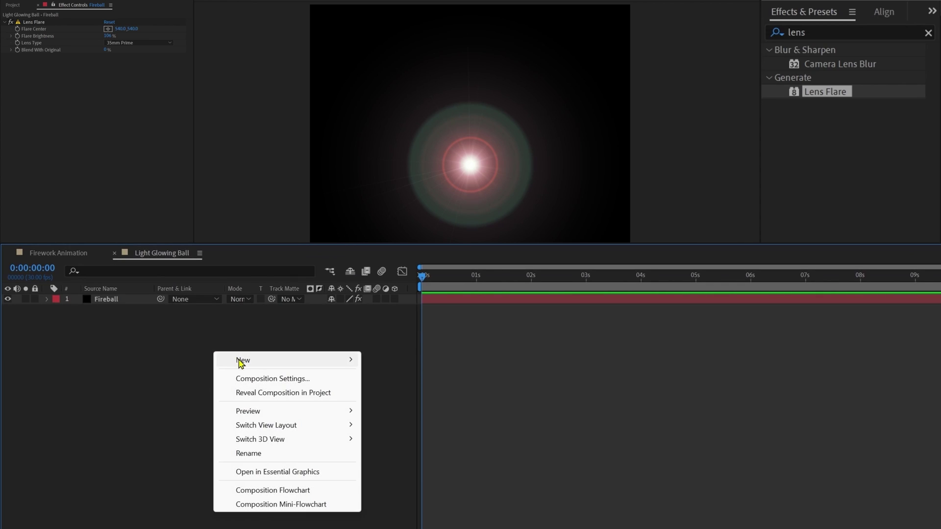
{"action": "mouse_move", "coordinate": [309, 363]}
{"action": "left_click", "coordinate": [408, 463]}
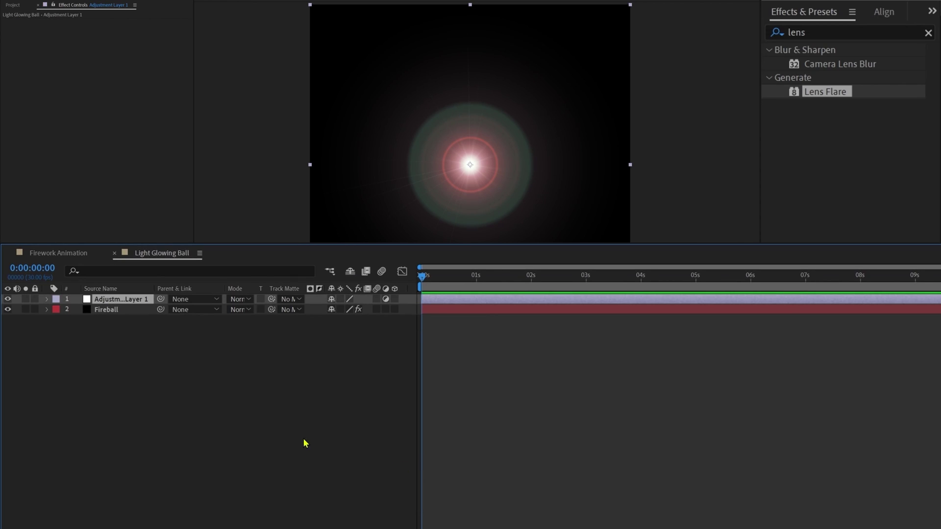
Step: Apply the Set Matte effect to the adjustment layer and set Use For Matte to Luminance
{"action": "left_click", "coordinate": [772, 34]}
{"action": "type", "text": "set matt"}
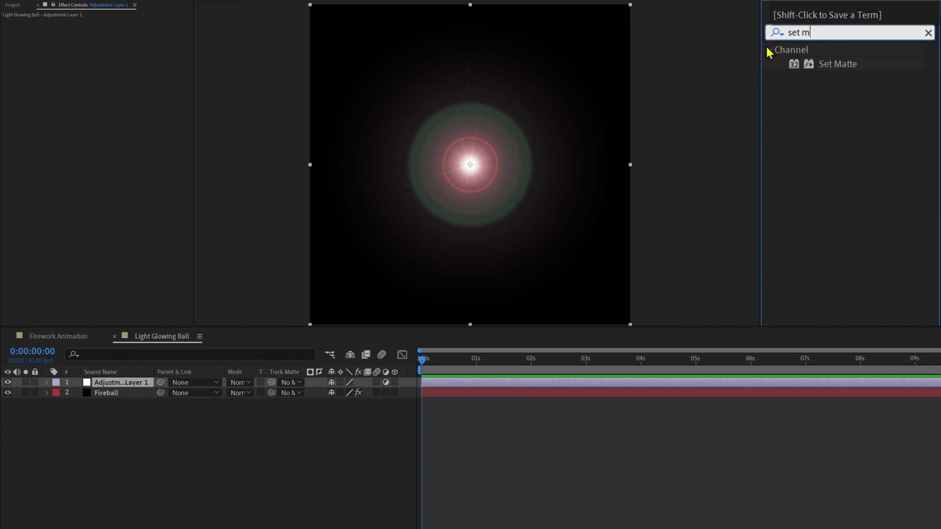
{"action": "double_click", "coordinate": [825, 68]}
{"action": "left_click", "coordinate": [160, 472]}
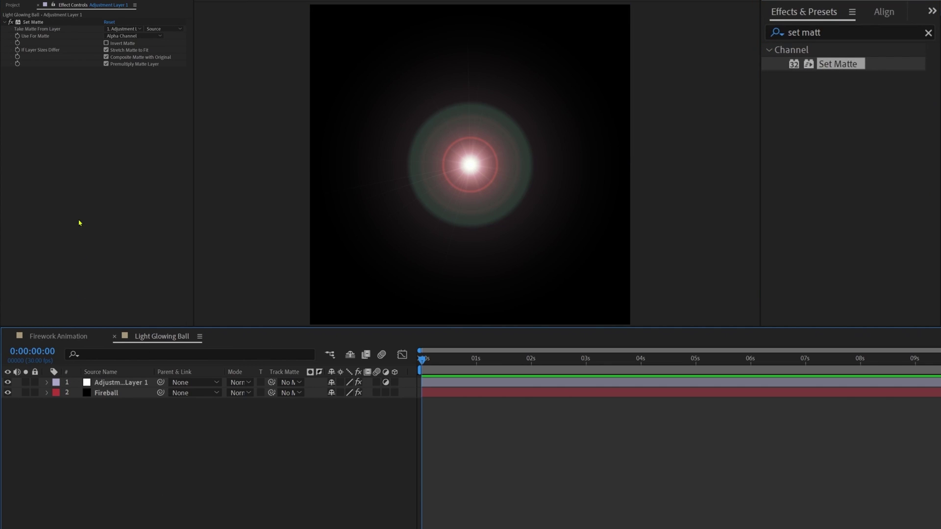
{"action": "left_click", "coordinate": [127, 36]}
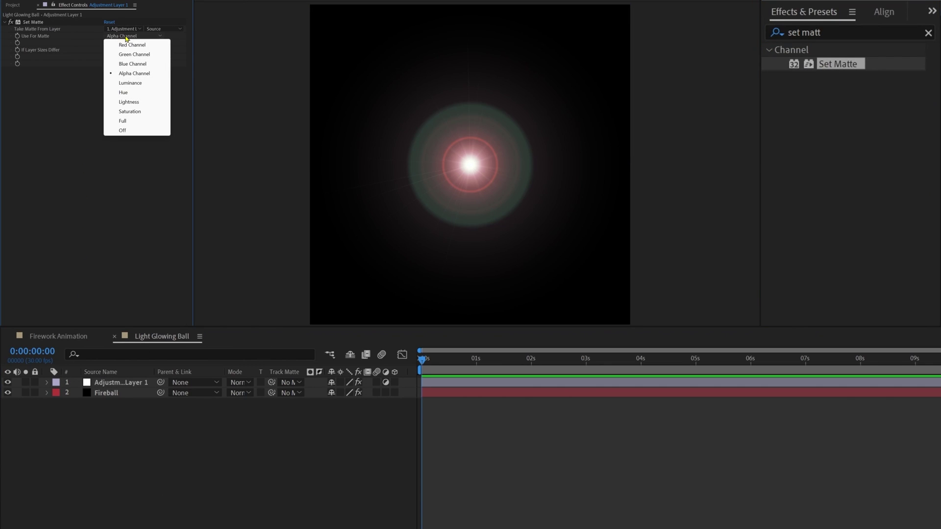
{"action": "left_click", "coordinate": [131, 83]}
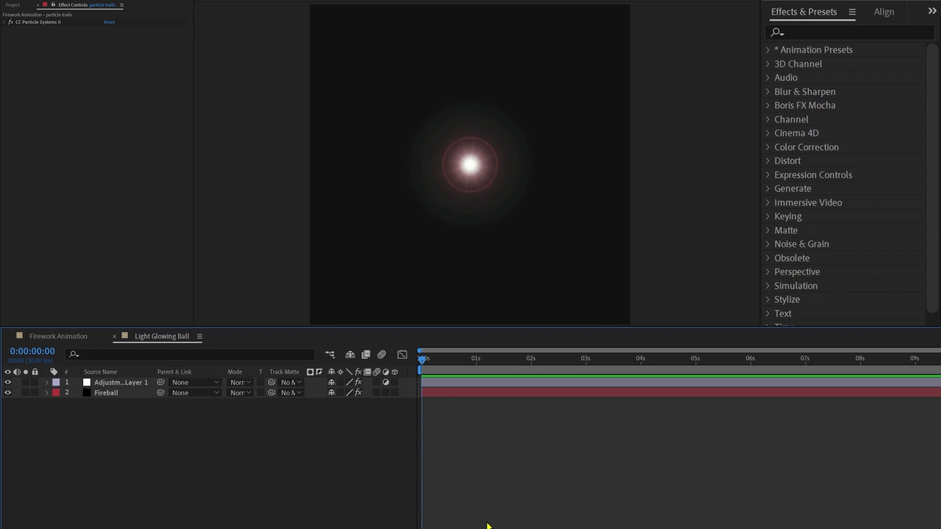
Step: Find the moment the trail finishes rising in Firework Animation, then move the Light Glowing Ball playhead to the same time, 0:00:02:07
{"action": "left_click", "coordinate": [74, 337]}
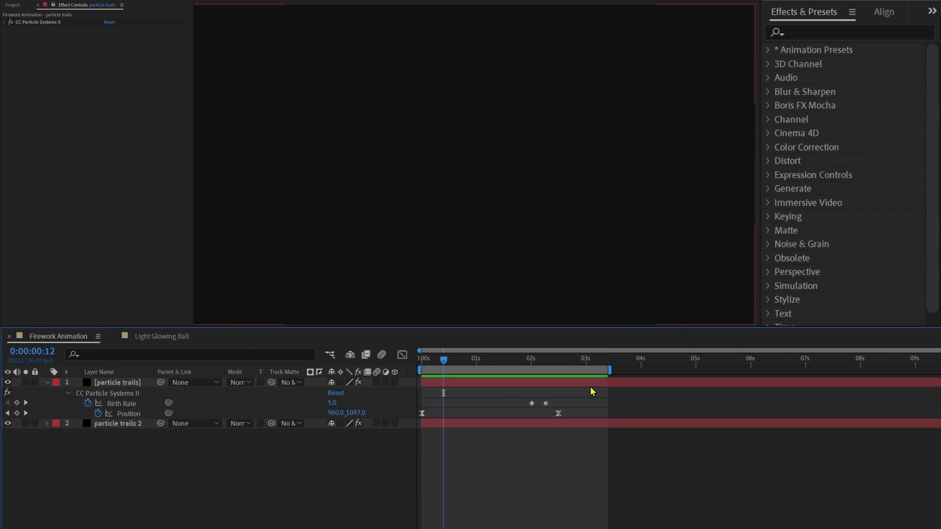
{"action": "left_click_drag", "start_coordinate": [482, 367], "coordinate": [548, 368]}
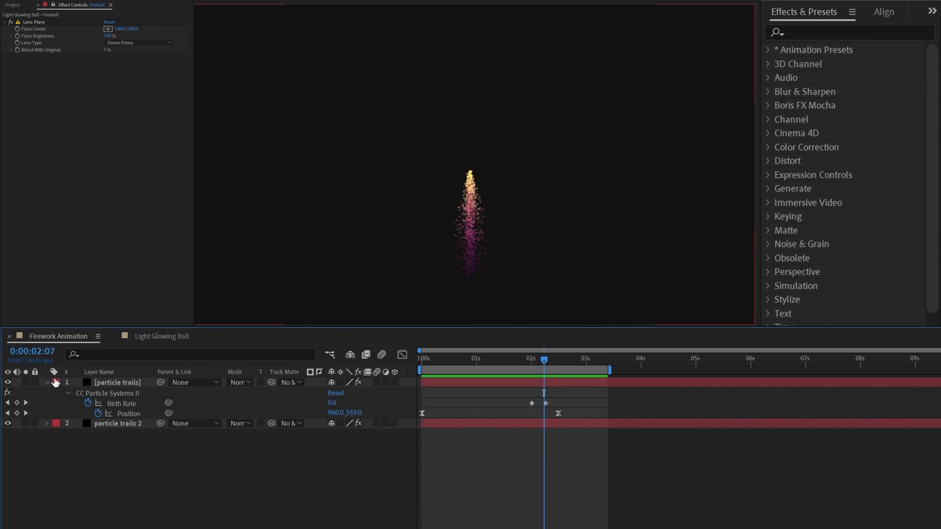
{"action": "left_click", "coordinate": [47, 352]}
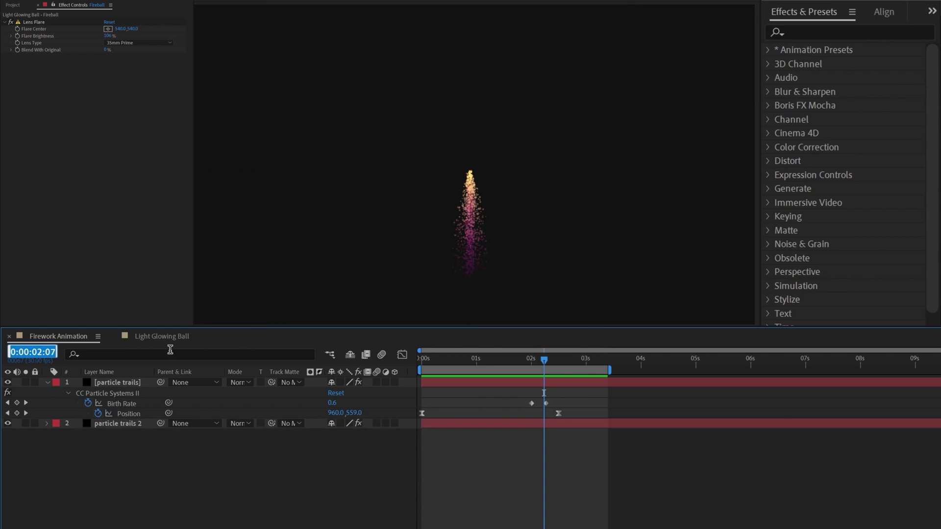
{"action": "left_click", "coordinate": [162, 336]}
{"action": "type", "text": "207"}
{"action": "key", "text": "Return"}
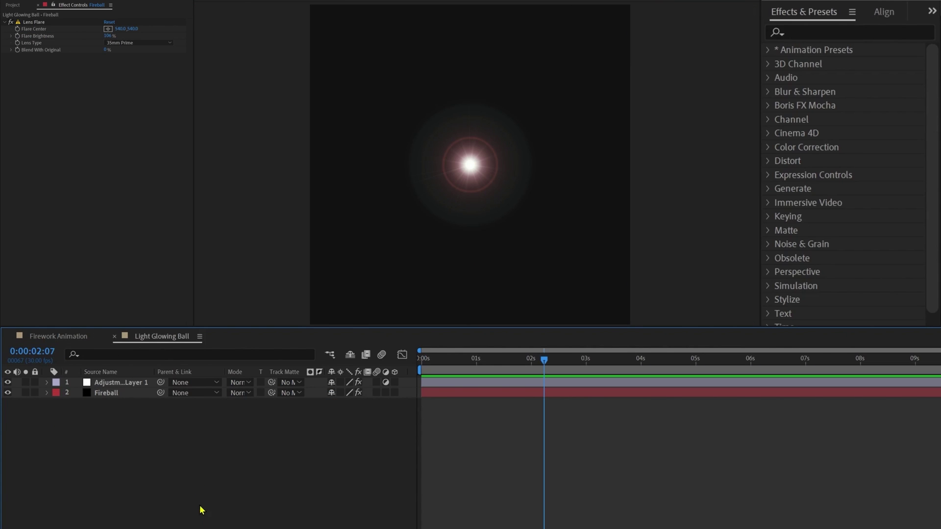
Step: Start keyframing the Fireball layer's Flare Brightness at 0:00:02:07 and reveal the keyframe in the timeline
{"action": "left_click", "coordinate": [120, 393]}
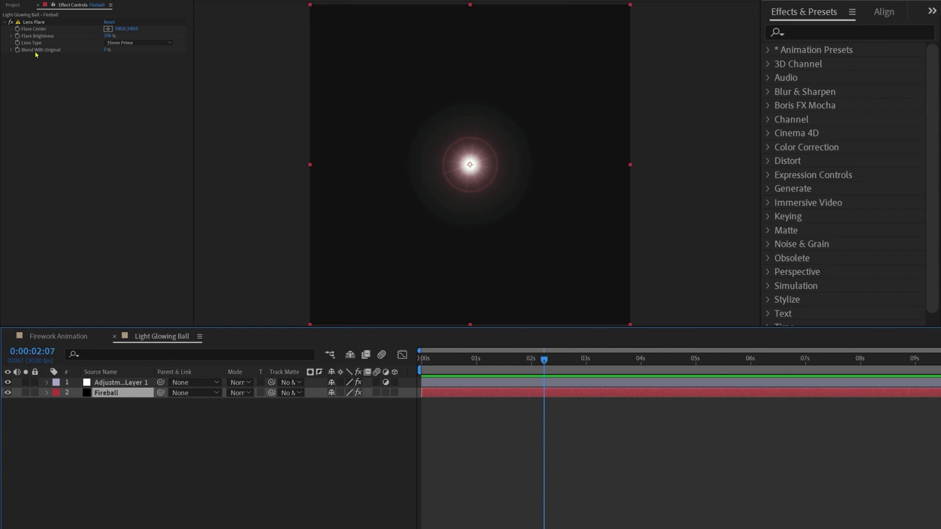
{"action": "left_click", "coordinate": [18, 37]}
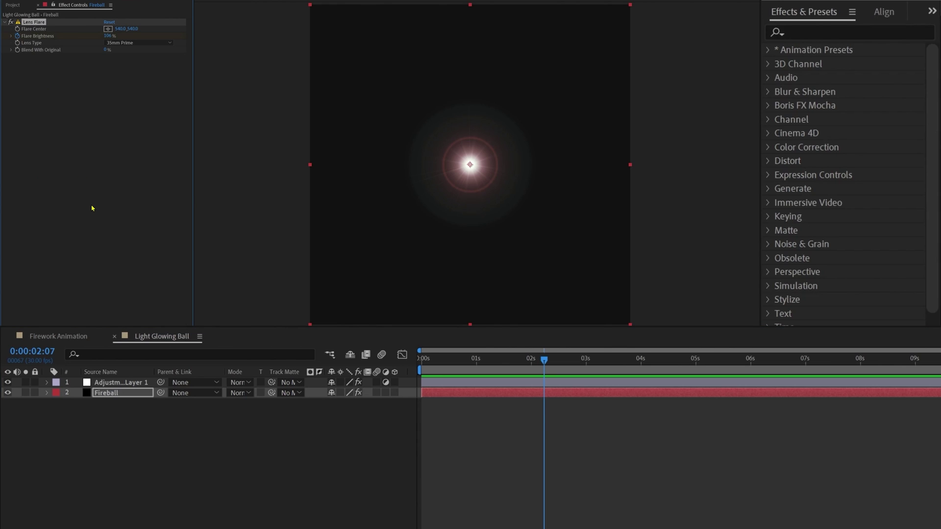
{"action": "key", "text": "u"}
{"action": "left_click", "coordinate": [543, 484]}
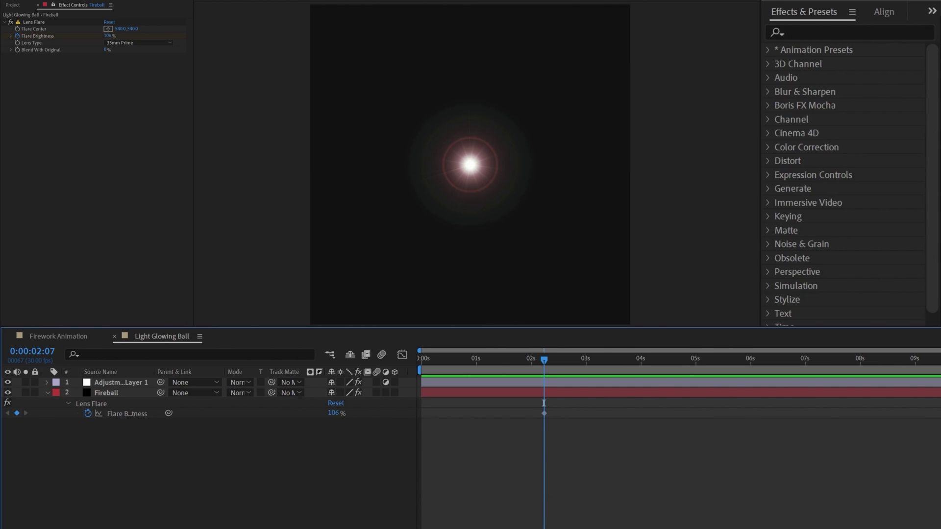
Step: Set the Fireball's Flare Brightness to 130% at 0:00:02:10
{"action": "left_click_drag", "start_coordinate": [544, 403], "coordinate": [549, 403]}
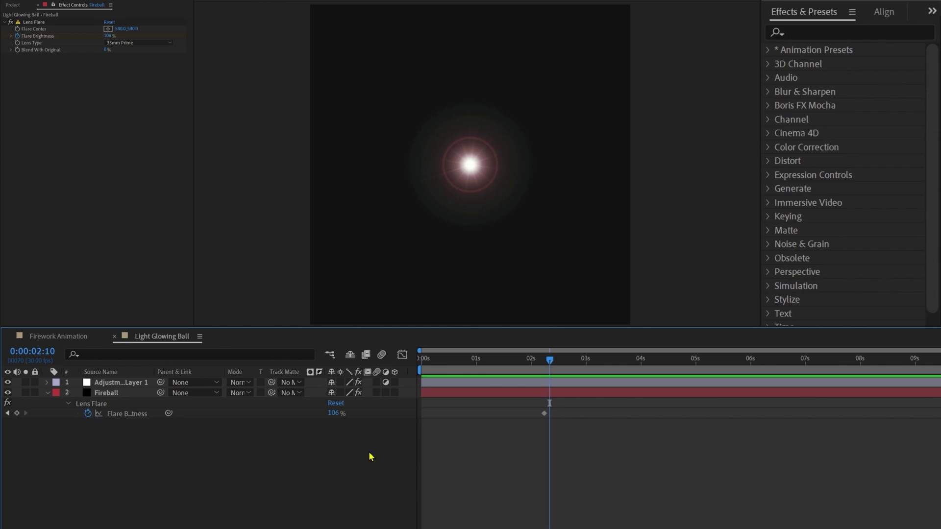
{"action": "left_click", "coordinate": [334, 413]}
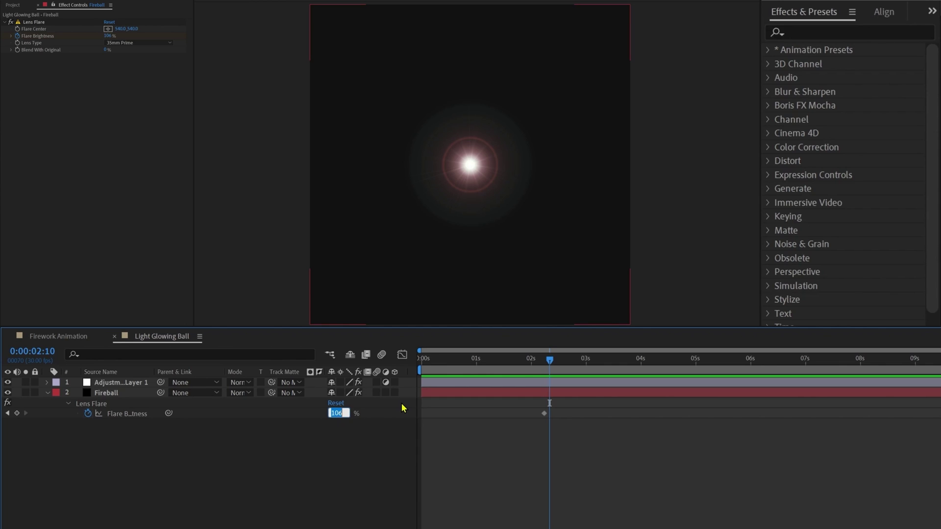
{"action": "type", "text": "130"}
{"action": "key", "text": "Return"}
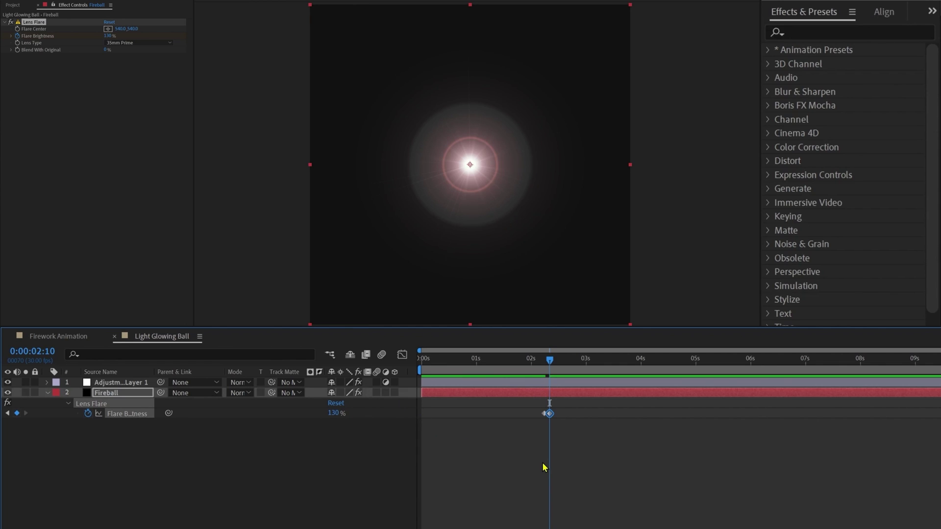
Step: Change the first Flare Brightness keyframe at 0:00:02:07 to 75%
{"action": "key", "text": "j"}
{"action": "left_click", "coordinate": [331, 414]}
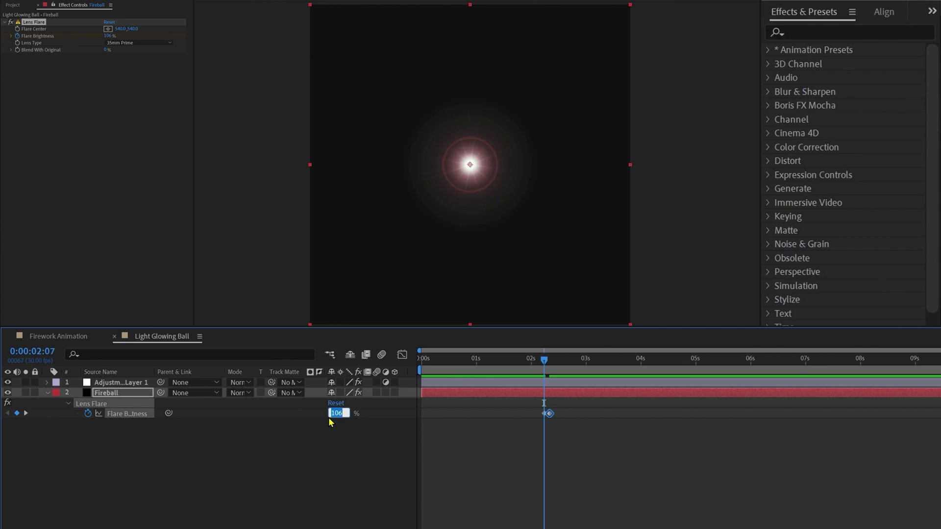
{"action": "left_click", "coordinate": [515, 478]}
Step: Set the Flare Brightness to 0% at 0:00:02:13, three frames after the second keyframe
{"action": "key", "text": "k"}
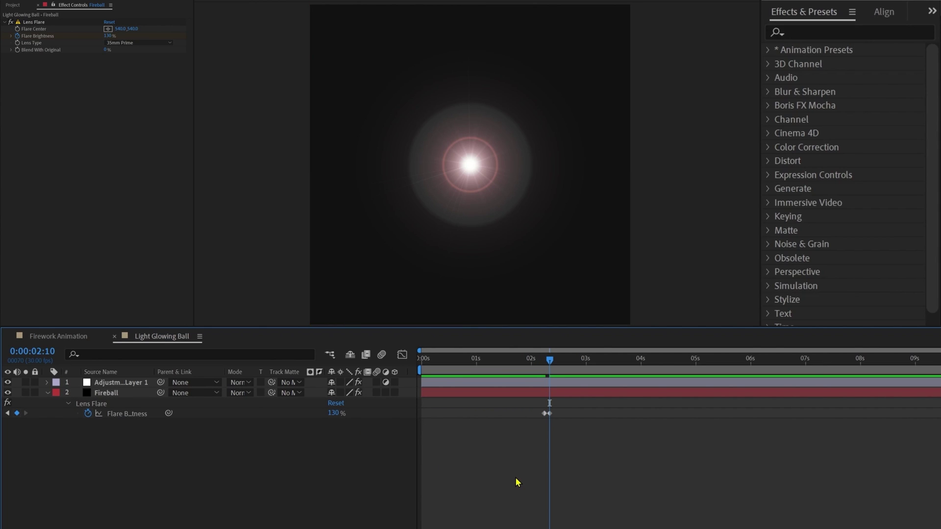
{"action": "key", "text": "Page_Down"}
{"action": "key", "text": "Page_Down"}
{"action": "key", "text": "Page_Down"}
{"action": "left_click", "coordinate": [336, 414]}
{"action": "left_click", "coordinate": [336, 414]}
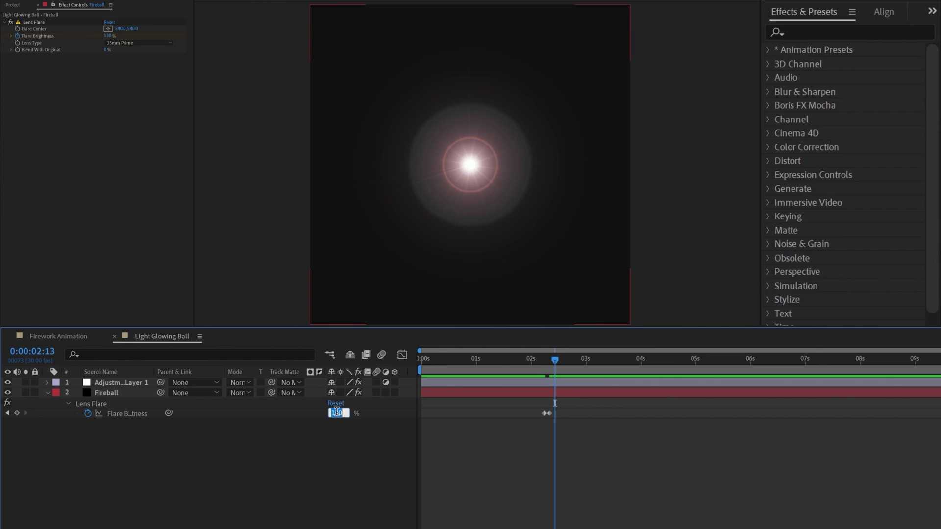
{"action": "type", "text": "0"}
{"action": "key", "text": "Return"}
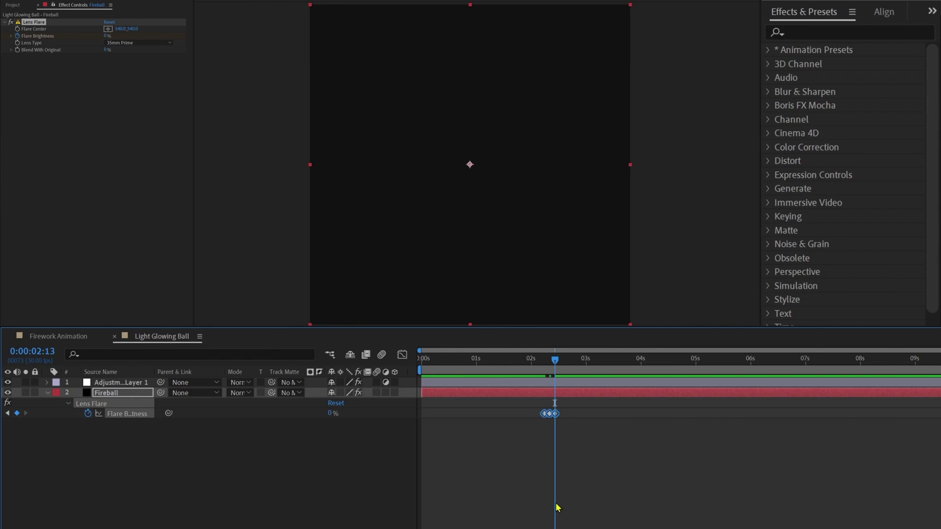
Step: Apply Easy Ease to the three Flare Brightness keyframes and return the playhead to 0:00:02:10
{"action": "left_click", "coordinate": [555, 501]}
{"action": "key", "text": "Page_Up"}
{"action": "key", "text": "Page_Up"}
{"action": "key", "text": "Page_Up"}
Step: Find the Stylize Glow effect and apply it to the Fireball layer
{"action": "left_click", "coordinate": [115, 393]}
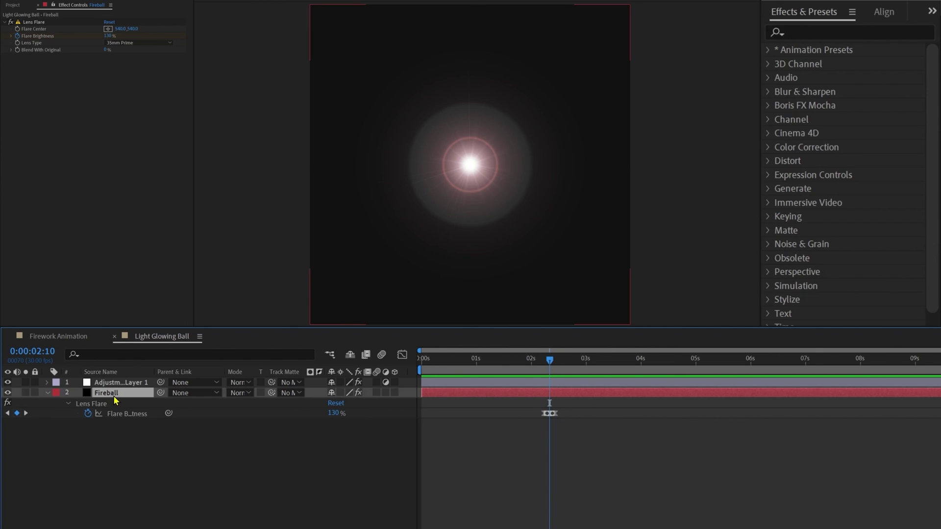
{"action": "left_click", "coordinate": [833, 33]}
{"action": "type", "text": "glow"}
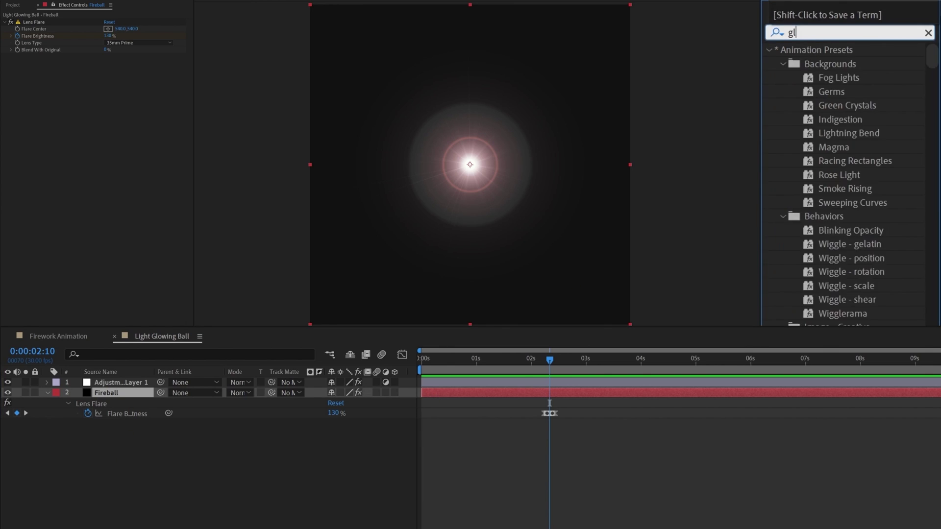
{"action": "double_click", "coordinate": [829, 133]}
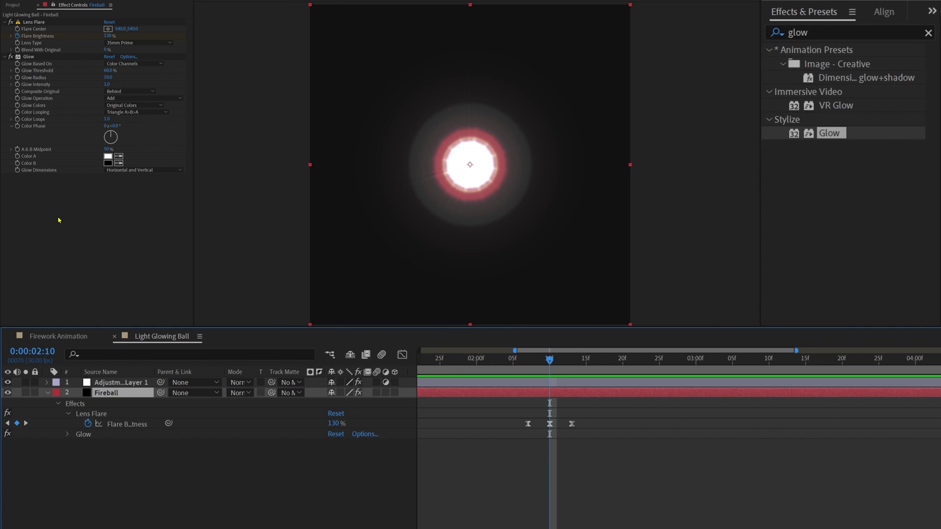
Step: Start keyframing Glow Threshold, Glow Radius and Glow Intensity at 0:00:02:07 and show the Fireball's keyframed properties
{"action": "key", "text": "j"}
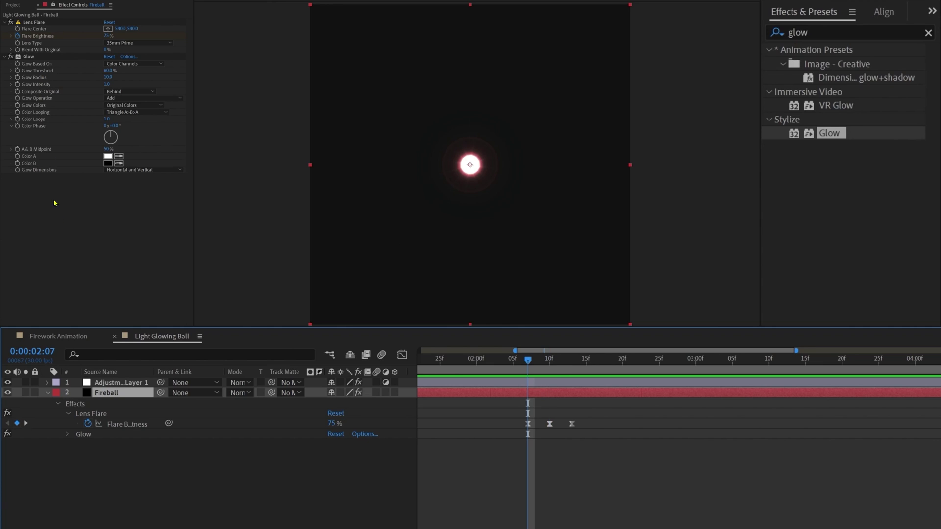
{"action": "left_click", "coordinate": [17, 71]}
{"action": "left_click", "coordinate": [18, 84]}
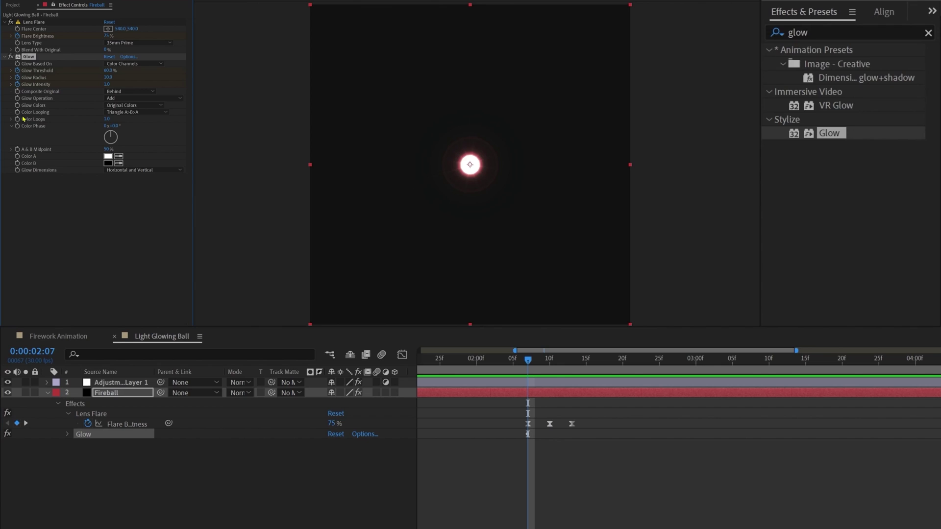
{"action": "left_click", "coordinate": [243, 444]}
{"action": "key", "text": "u"}
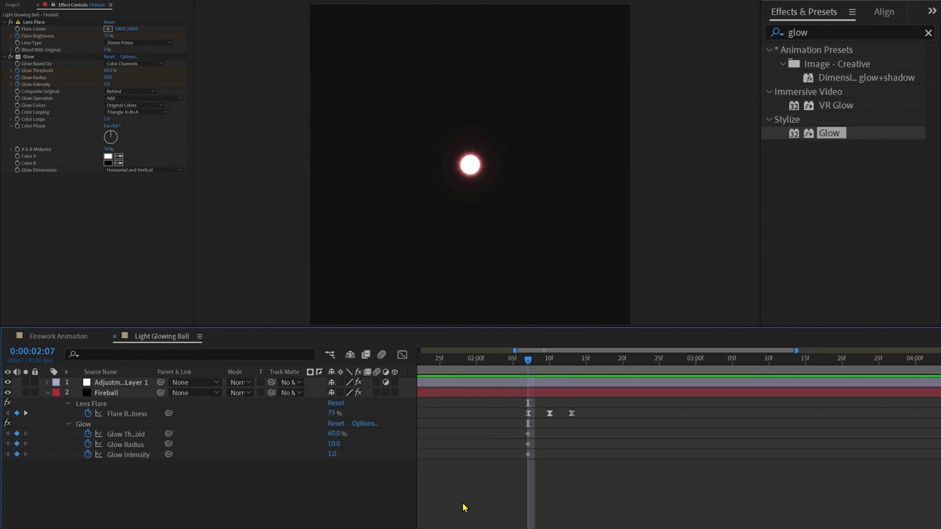
Step: Set the Glow Threshold to 80% and the Glow Radius to 330 at 0:00:02:07
{"action": "left_click", "coordinate": [108, 70]}
{"action": "key", "text": "Tab"}
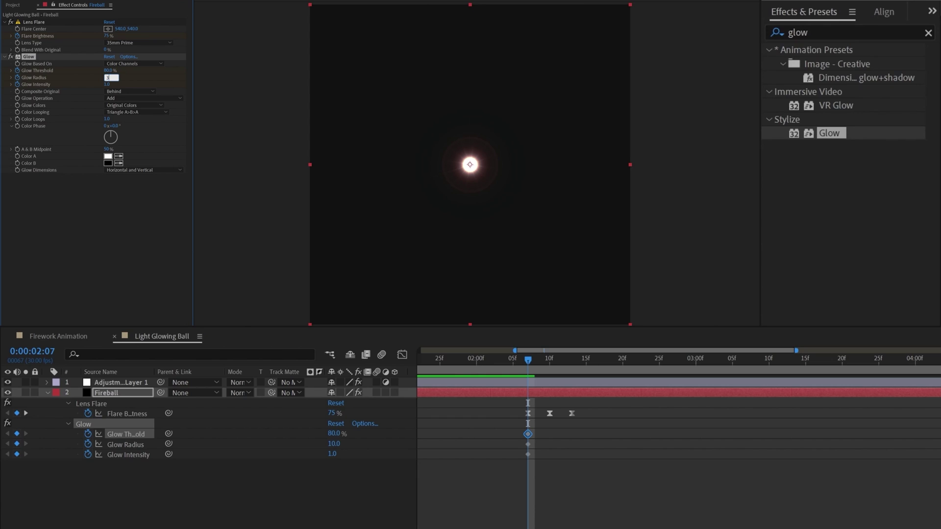
{"action": "type", "text": "330"}
{"action": "key", "text": "Return"}
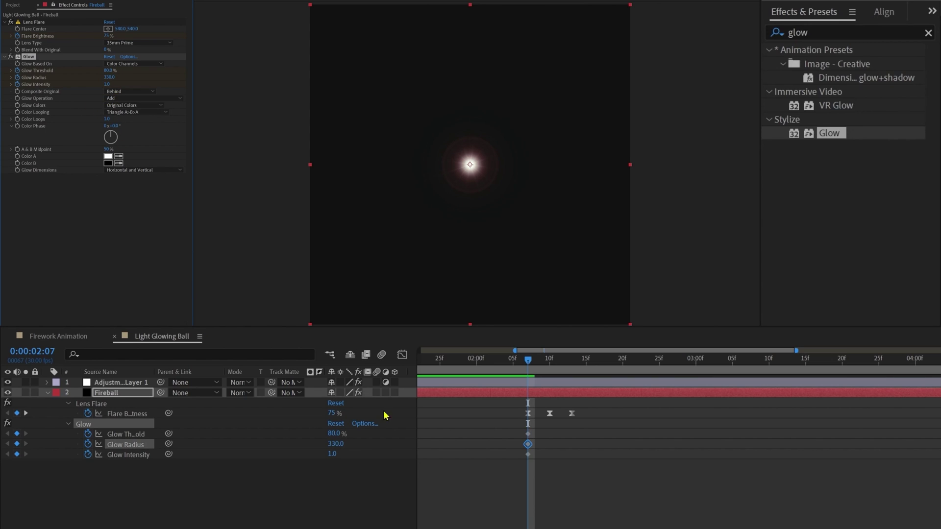
Step: At the 0:00:02:10 keyframe, set the Glow Threshold to 65% and the Glow Radius to 410
{"action": "key", "text": "k"}
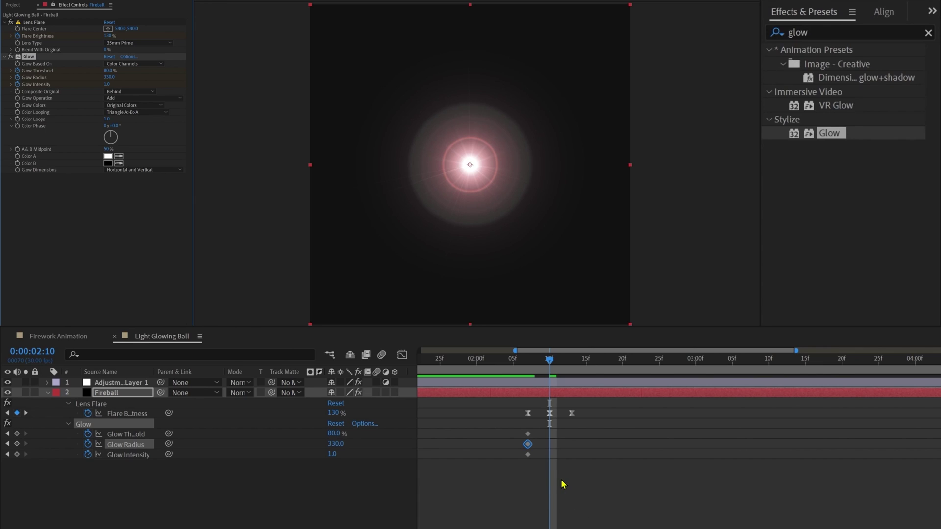
{"action": "left_click", "coordinate": [106, 71]}
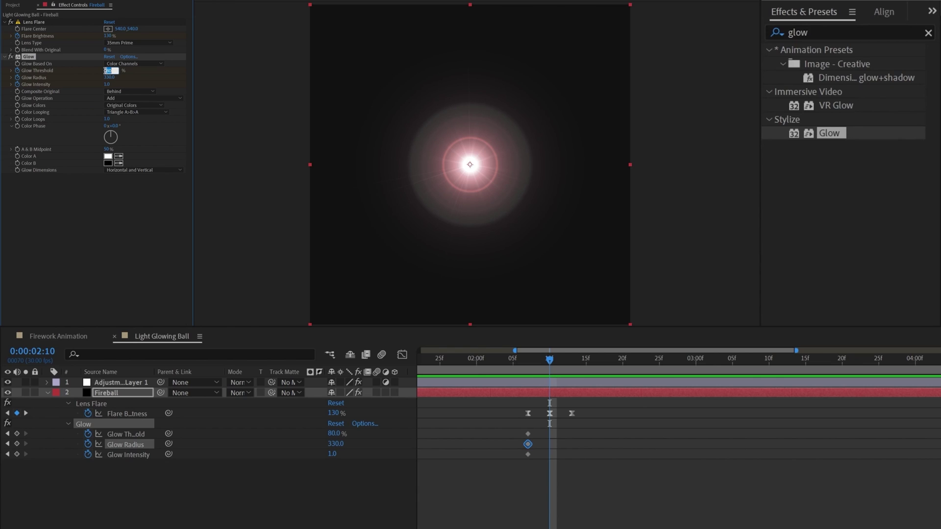
{"action": "key", "text": "Return"}
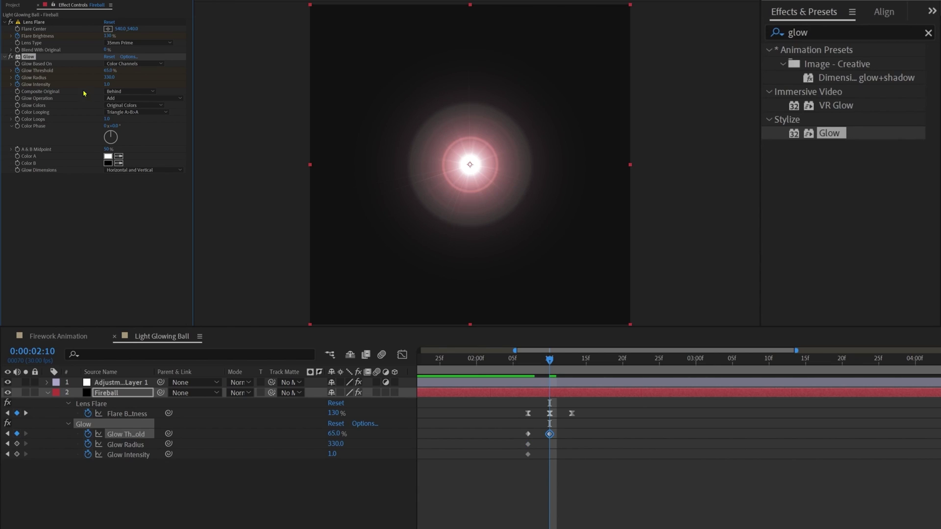
{"action": "left_click", "coordinate": [109, 78]}
{"action": "type", "text": "410"}
{"action": "key", "text": "Return"}
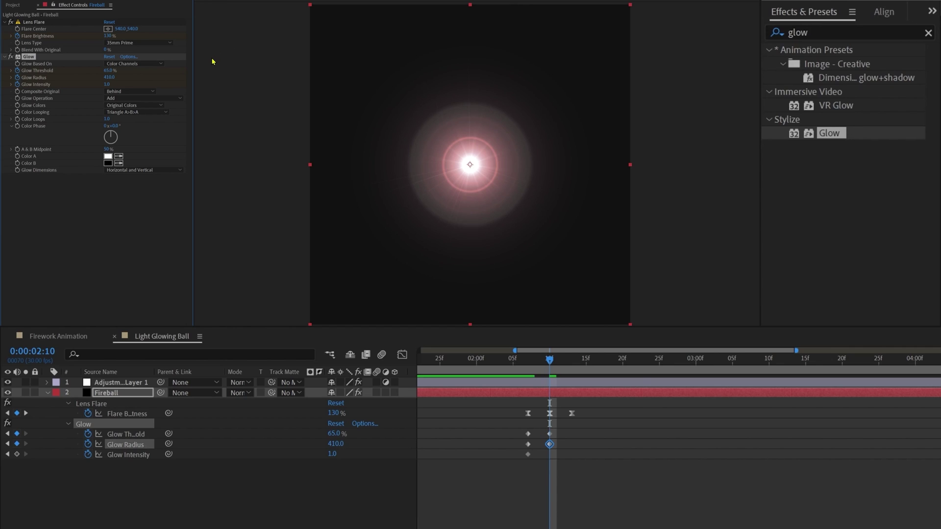
Step: Set the Glow Intensity to 5.5 at 0:00:02:10 and move the playhead to the 0:00:02:13 keyframe
{"action": "left_click", "coordinate": [107, 84]}
{"action": "type", "text": "5.5"}
{"action": "key", "text": "Return"}
{"action": "key", "text": "k"}
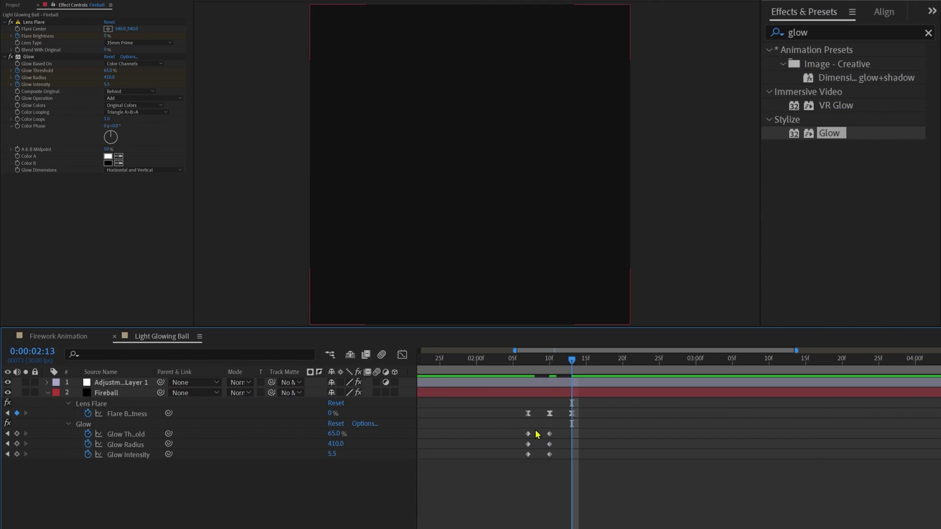
Step: Copy the Fireball's Glow Threshold, Glow Radius and Glow Intensity keyframes from 0:00:02:07 and paste them at 0:00:02:13
{"action": "left_click_drag", "start_coordinate": [540, 428], "coordinate": [519, 478]}
{"action": "key", "text": "ctrl+c"}
{"action": "key", "text": "ctrl+v"}
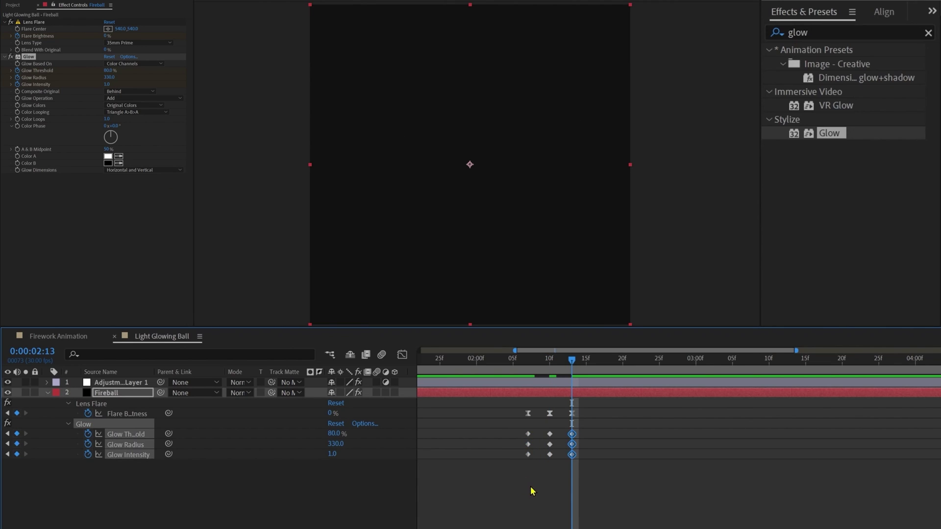
Step: Apply Easy Ease to all the Glow keyframes and preview the flash from 0:00:02:05
{"action": "left_click_drag", "start_coordinate": [586, 432], "coordinate": [512, 479]}
{"action": "key", "text": "F9"}
{"action": "left_click", "coordinate": [540, 515]}
{"action": "left_click", "coordinate": [513, 359]}
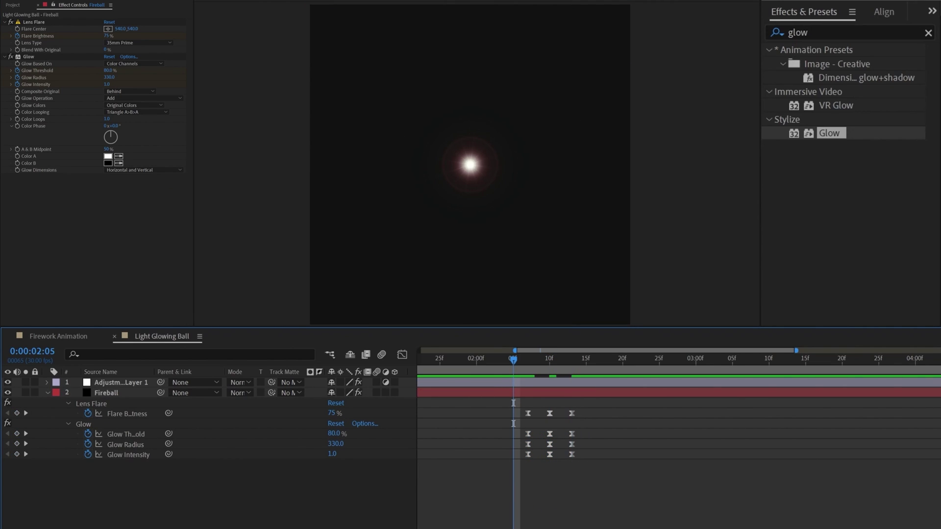
{"action": "key", "text": "space"}
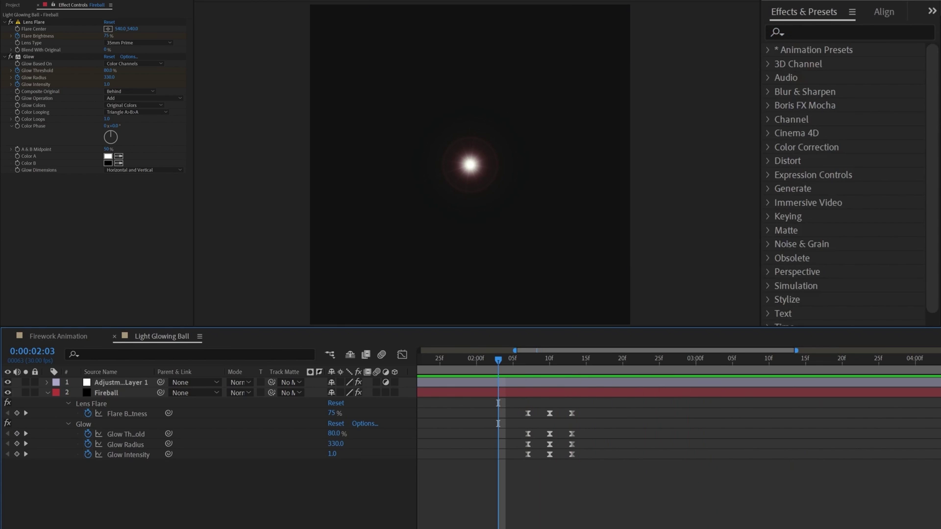
Step: Add the Light Glowing Ball composition to the Firework Animation composition as the topmost layer
{"action": "left_click", "coordinate": [61, 337]}
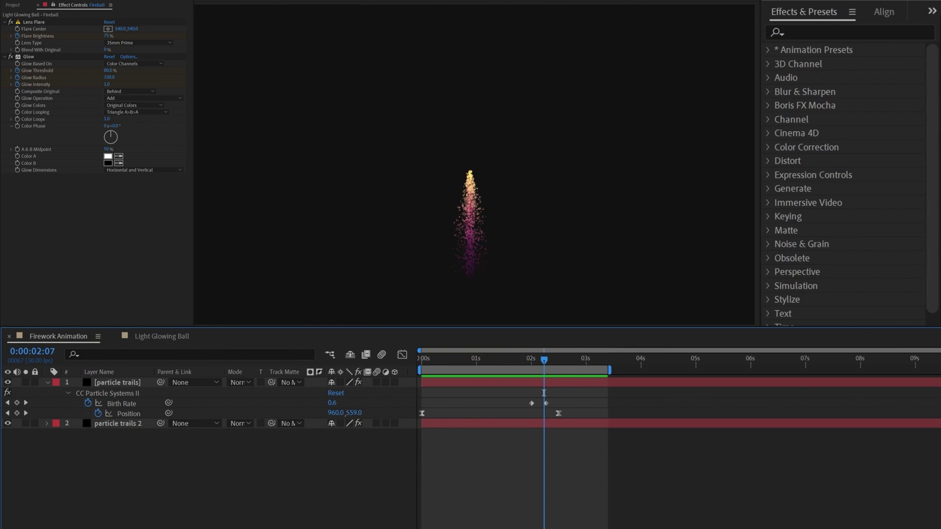
{"action": "left_click", "coordinate": [13, 7]}
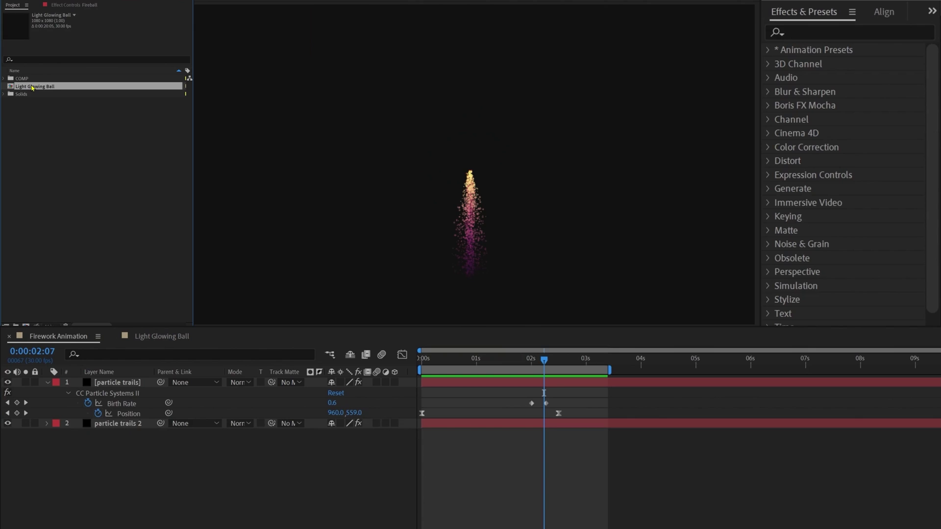
{"action": "left_click_drag", "start_coordinate": [32, 87], "coordinate": [87, 383]}
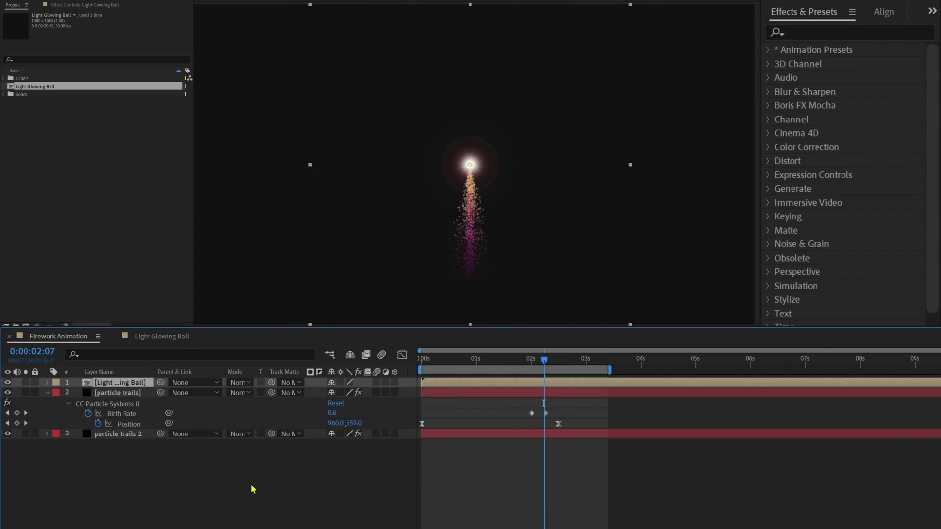
Step: Link the Light Glowing Ball's Position to the particle trails' Producer Position, show that layer's effect settings and preview the animation
{"action": "key", "text": "p"}
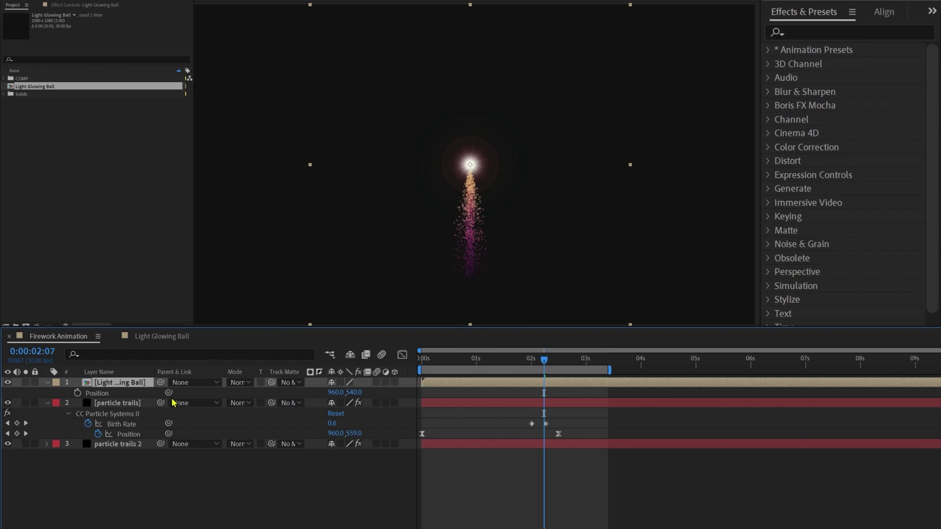
{"action": "left_click_drag", "start_coordinate": [169, 393], "coordinate": [139, 436]}
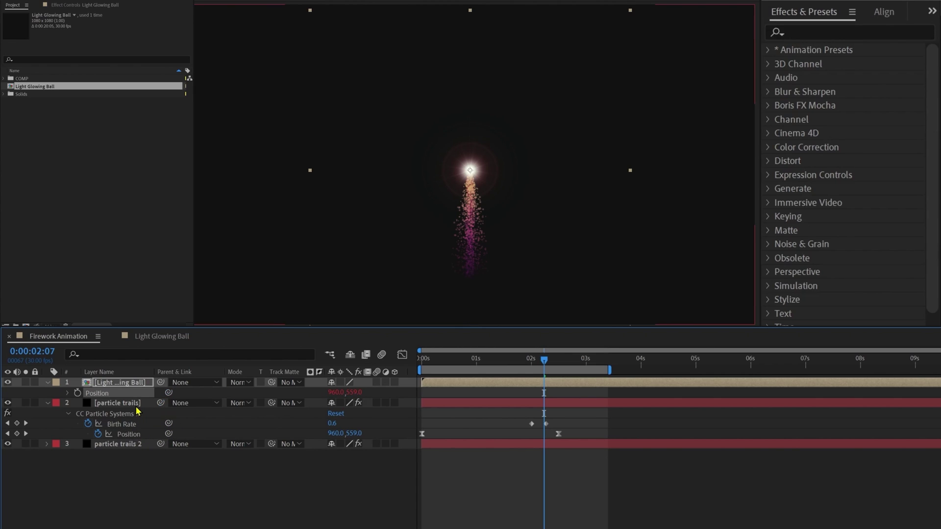
{"action": "left_click", "coordinate": [138, 410]}
{"action": "left_click", "coordinate": [56, 6]}
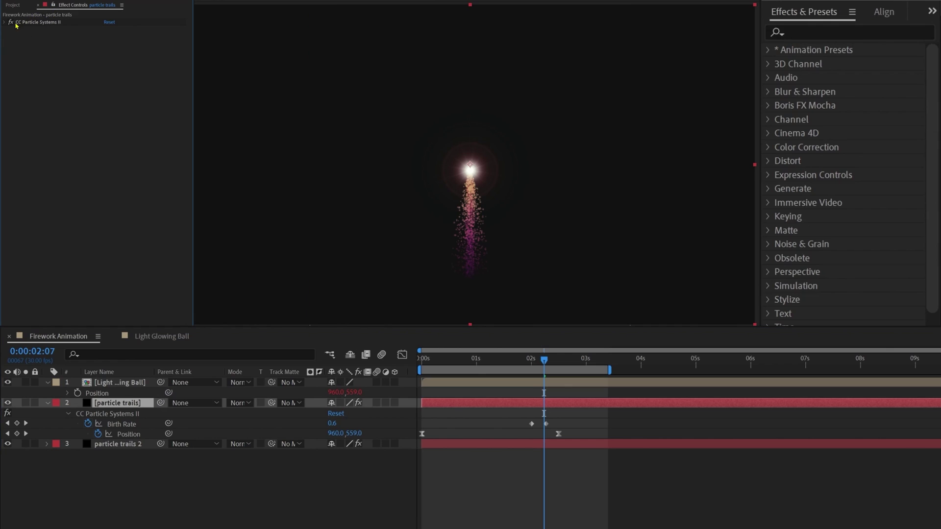
{"action": "left_click", "coordinate": [5, 22]}
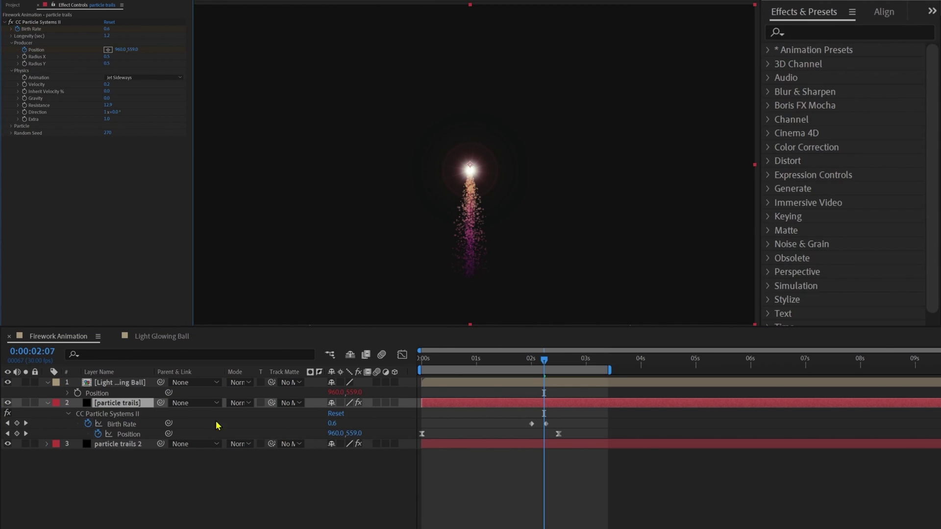
{"action": "key", "text": "space"}
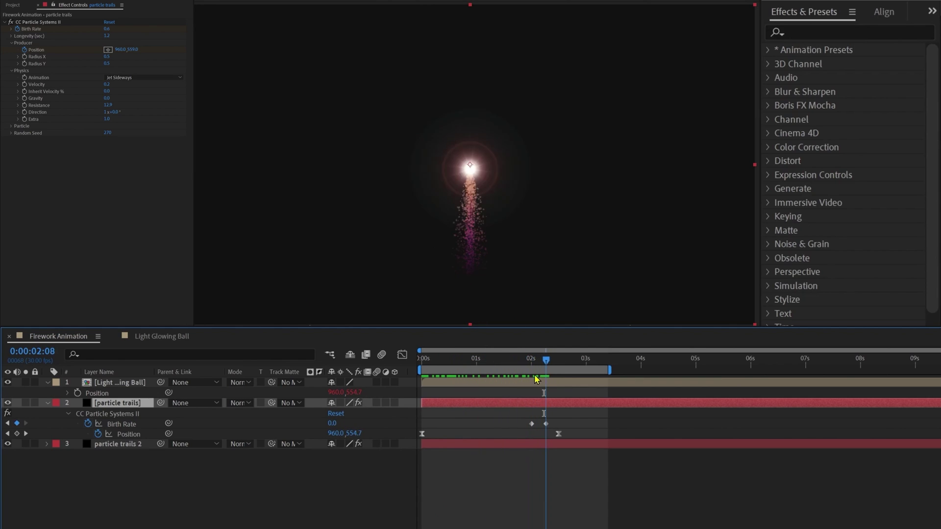
{"action": "key", "text": "space"}
Step: Show the Light Glowing Ball layer's Scale property, with the playhead at 0:00:01:11 and the layer selected
{"action": "left_click", "coordinate": [397, 385]}
{"action": "key", "text": "s"}
{"action": "left_click", "coordinate": [597, 359]}
{"action": "left_click_drag", "start_coordinate": [596, 358], "coordinate": [496, 361]}
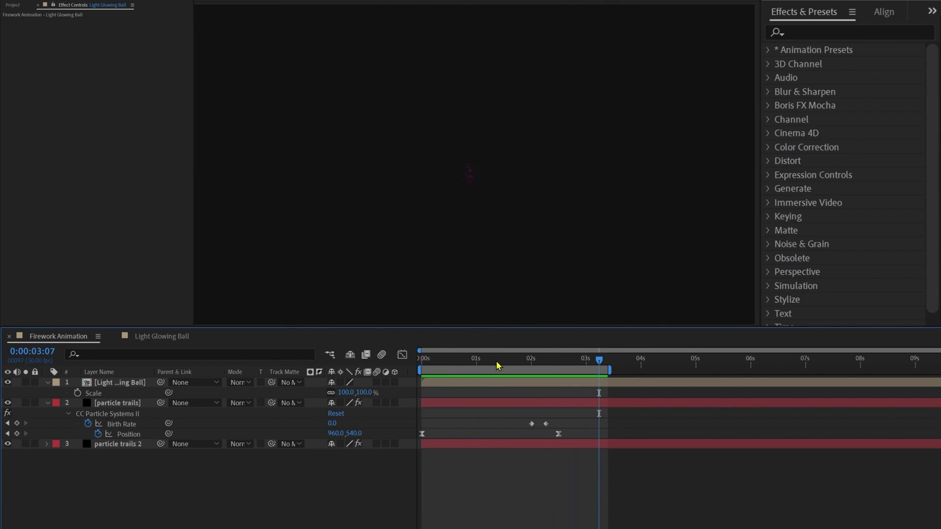
{"action": "left_click", "coordinate": [119, 383]}
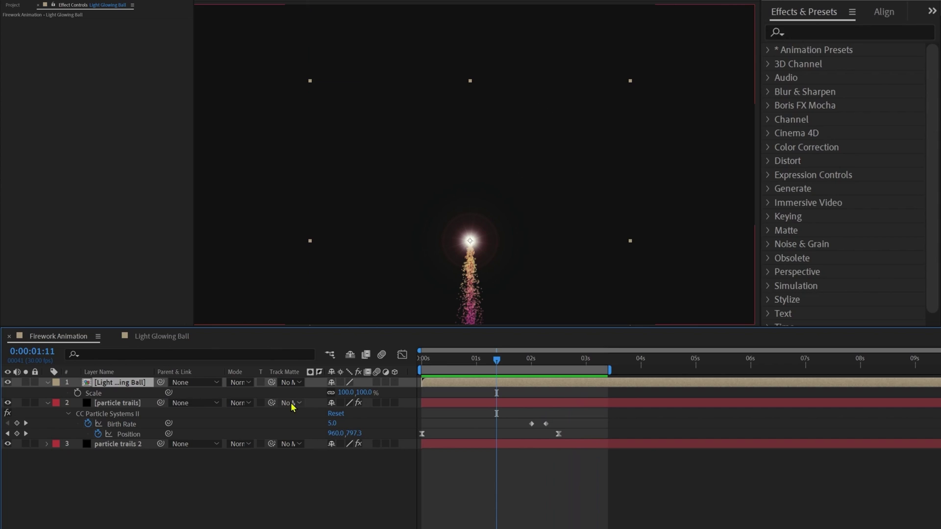
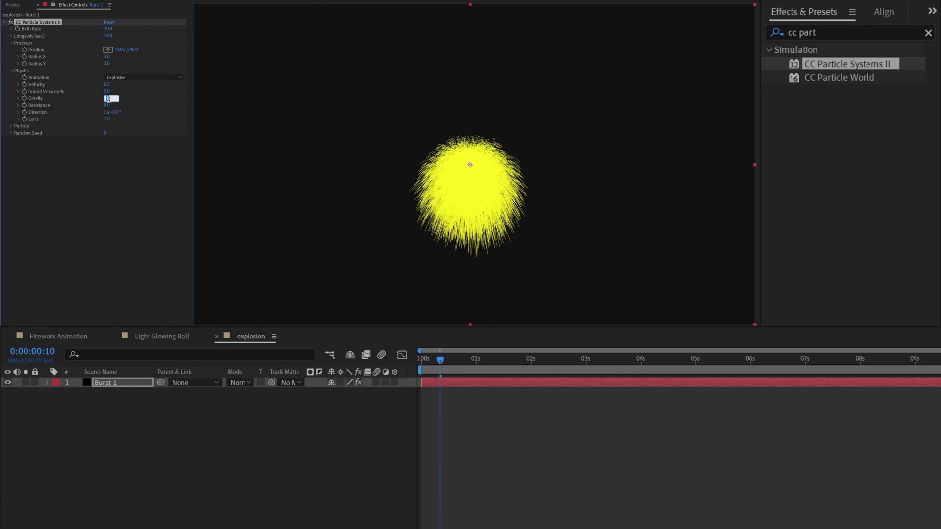
Step: Set the Gravity to 0 and the Resistance to 12 in Burst 1's CC Particle Systems II effect
{"action": "type", "text": "0"}
{"action": "key", "text": "Return"}
{"action": "left_click", "coordinate": [100, 156]}
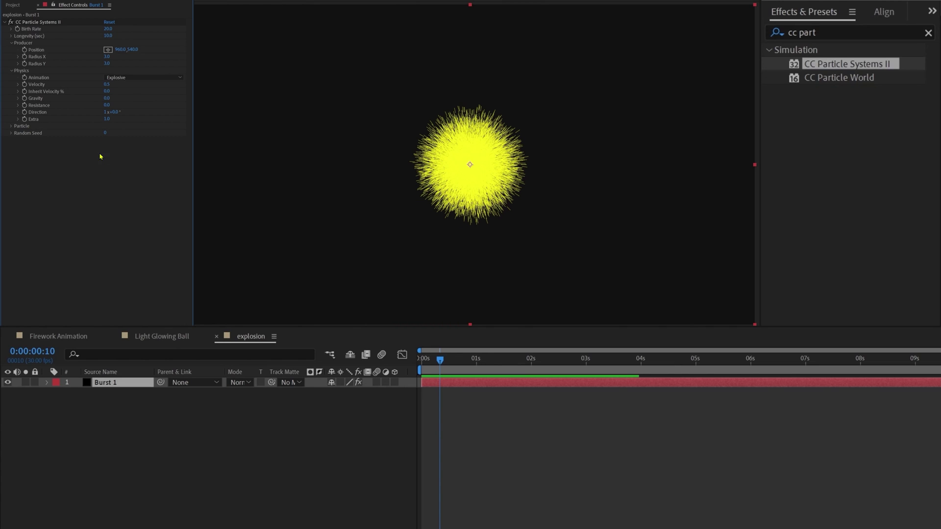
{"action": "left_click", "coordinate": [107, 105]}
{"action": "type", "text": "12"}
{"action": "key", "text": "Return"}
{"action": "left_click", "coordinate": [41, 186]}
Step: Set Burst 1's particle Birth Color to light yellow and its Death Color to magenta
{"action": "left_click", "coordinate": [10, 126]}
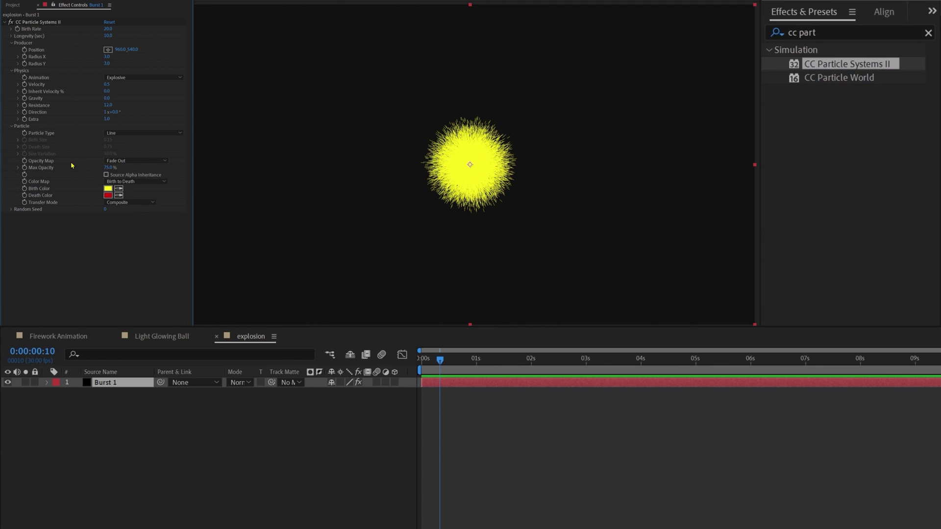
{"action": "left_click", "coordinate": [108, 189]}
{"action": "left_click", "coordinate": [495, 114]}
{"action": "left_click", "coordinate": [108, 195]}
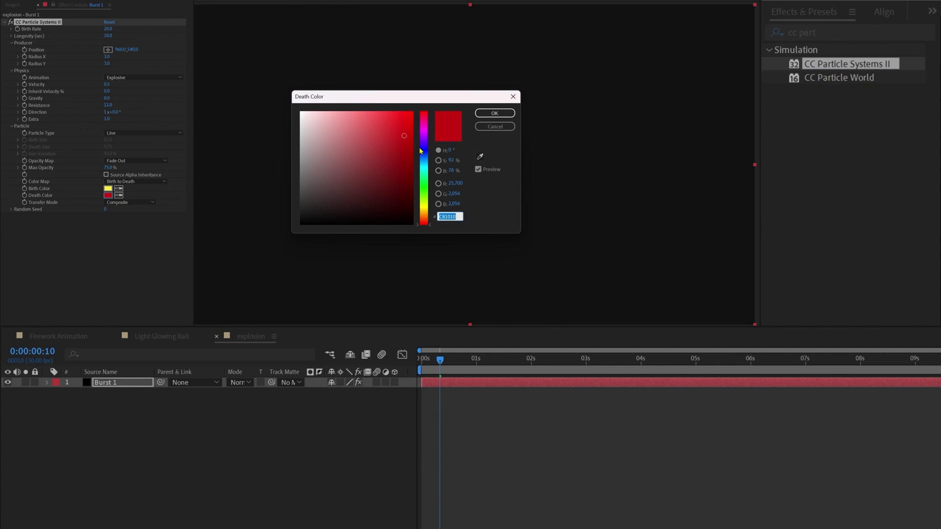
{"action": "left_click_drag", "start_coordinate": [420, 150], "coordinate": [420, 121]}
{"action": "left_click_drag", "start_coordinate": [389, 124], "coordinate": [411, 125]}
{"action": "left_click", "coordinate": [494, 113]}
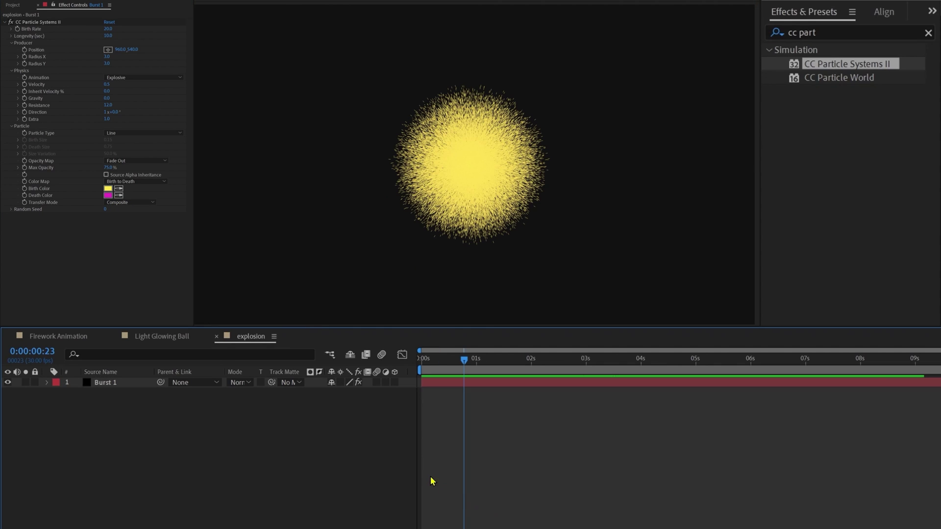
Step: Start keyframing Burst 1's Birth Rate at 0:00:00:00 and show its keyframed properties
{"action": "left_click", "coordinate": [437, 361]}
{"action": "left_click_drag", "start_coordinate": [437, 361], "coordinate": [411, 363]}
{"action": "left_click", "coordinate": [122, 383]}
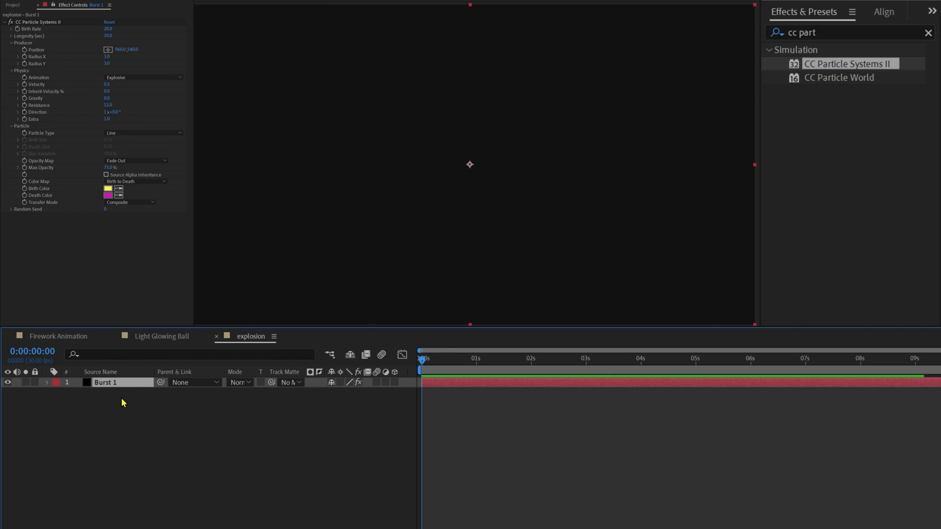
{"action": "left_click", "coordinate": [17, 29]}
{"action": "key", "text": "u"}
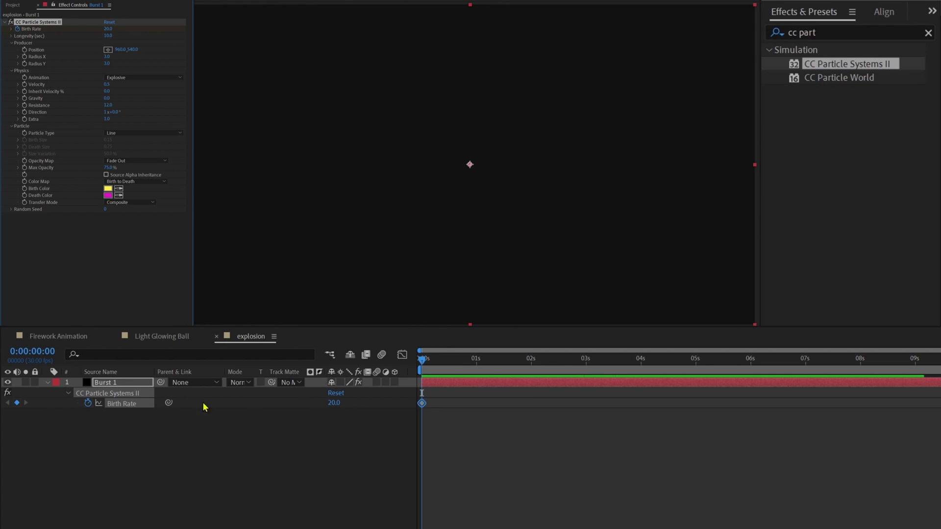
Step: Move the playhead forward 8 frames to 0:00:00:08 and set Burst 1's Birth Rate to 0
{"action": "left_click", "coordinate": [32, 352]}
{"action": "type", "text": "8"}
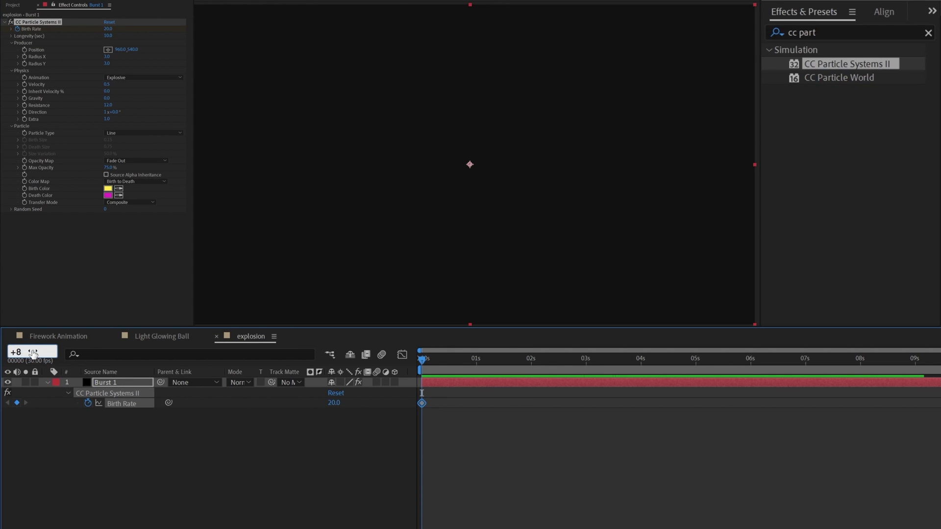
{"action": "key", "text": "Return"}
{"action": "left_click", "coordinate": [108, 30]}
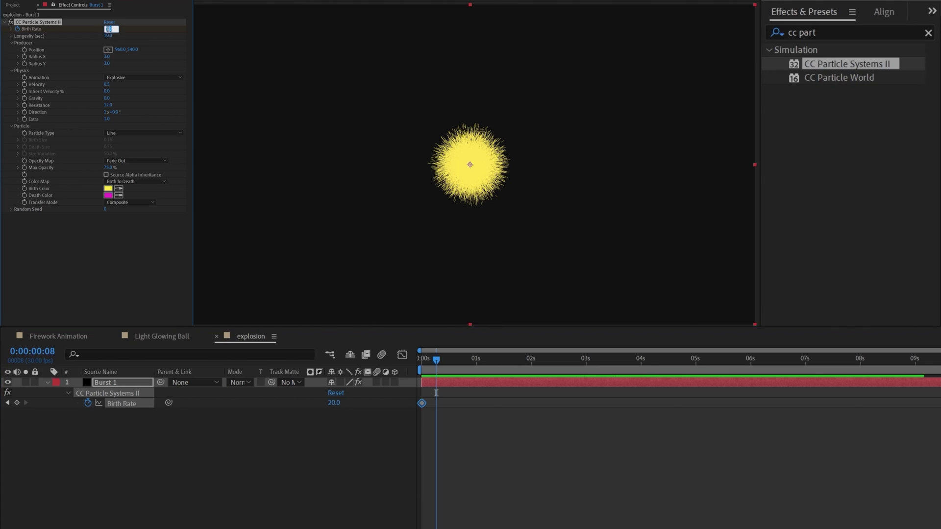
{"action": "type", "text": "0"}
{"action": "key", "text": "Return"}
Step: Apply Easy Ease to both Birth Rate keyframes and preview the explosion from the start
{"action": "left_click_drag", "start_coordinate": [470, 414], "coordinate": [392, 400]}
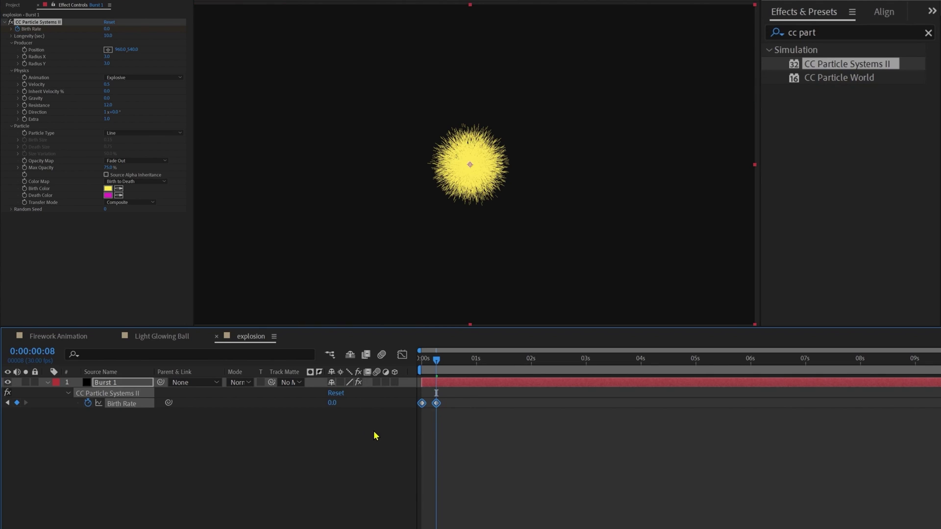
{"action": "key", "text": "F9"}
{"action": "left_click", "coordinate": [554, 495]}
{"action": "key", "text": "Home"}
{"action": "key", "text": "space"}
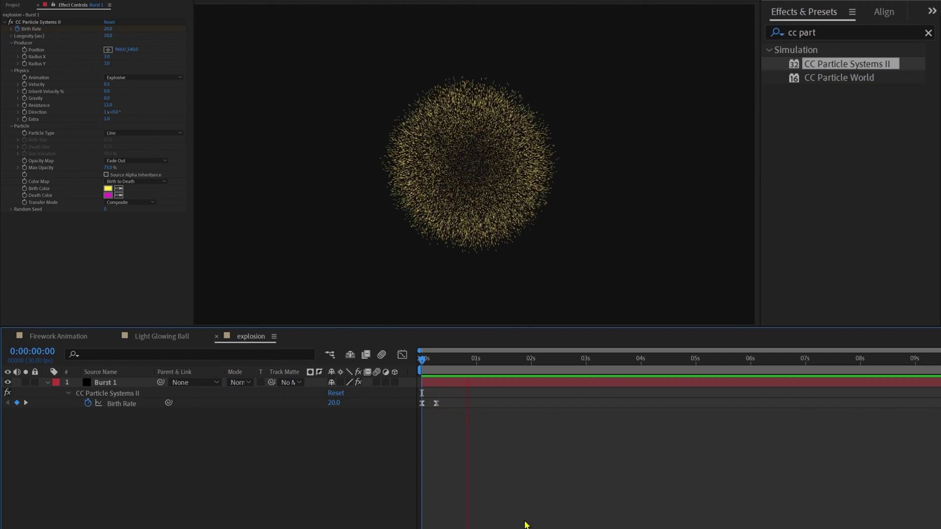
{"action": "key", "text": "space"}
Step: Duplicate the Burst 1 layer and show the upper copy's keyframed properties
{"action": "left_click", "coordinate": [118, 382]}
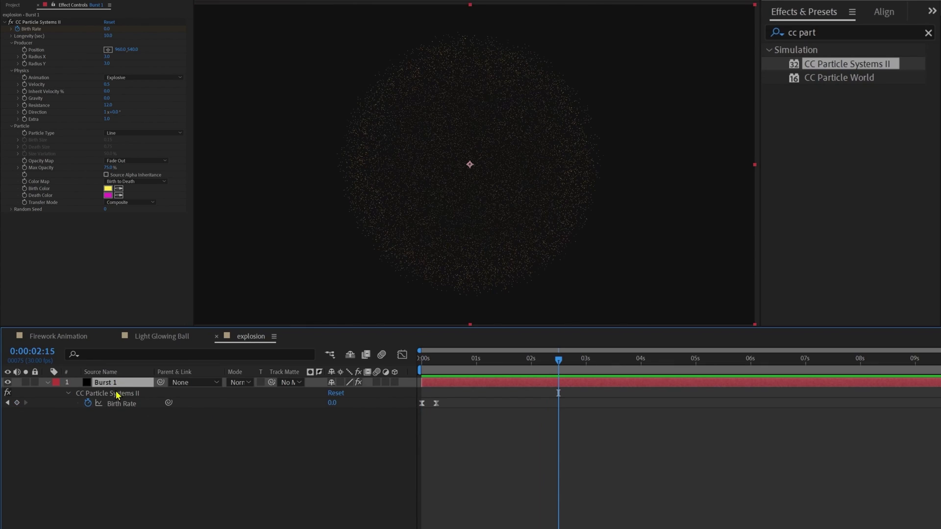
{"action": "key", "text": "ctrl+d"}
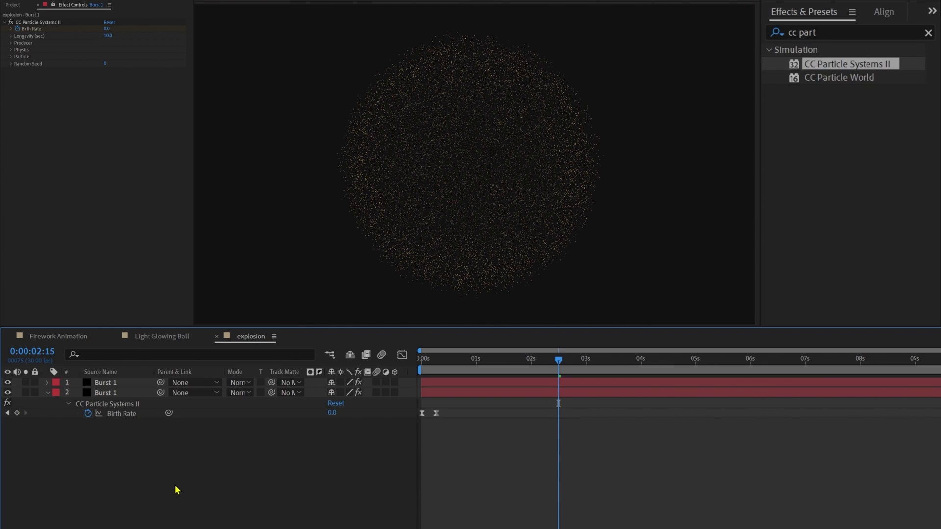
{"action": "left_click", "coordinate": [116, 382]}
{"action": "key", "text": "u"}
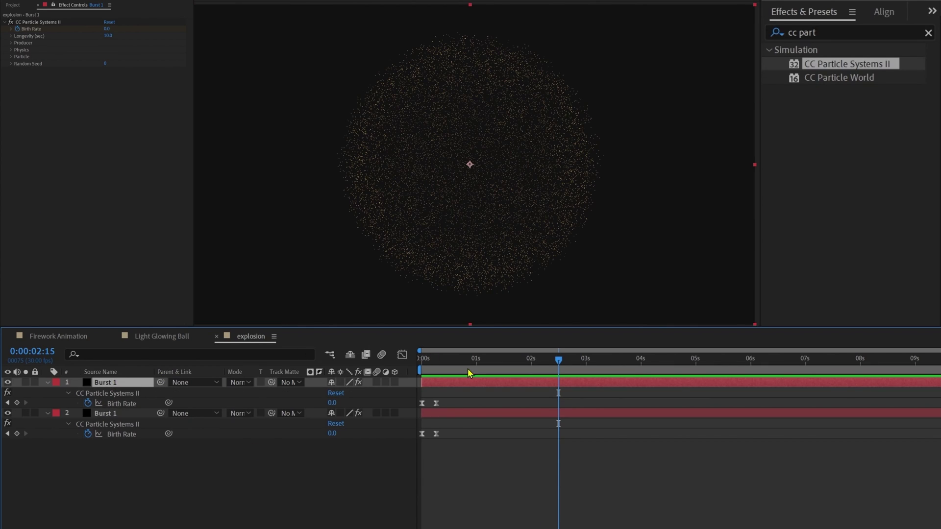
Step: Set the upper Burst 1 copy's Birth Rate to 60 at 0:00:00:00
{"action": "left_click_drag", "start_coordinate": [558, 360], "coordinate": [324, 379]}
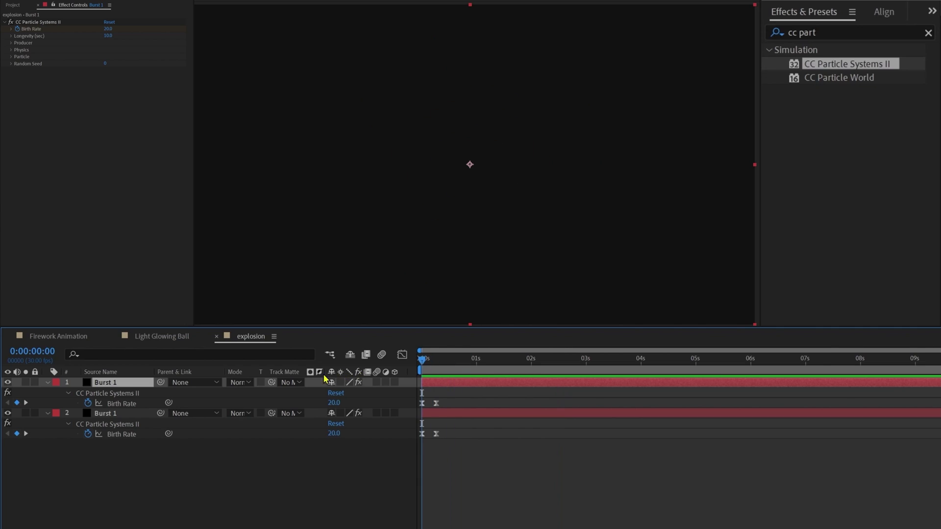
{"action": "left_click", "coordinate": [109, 29]}
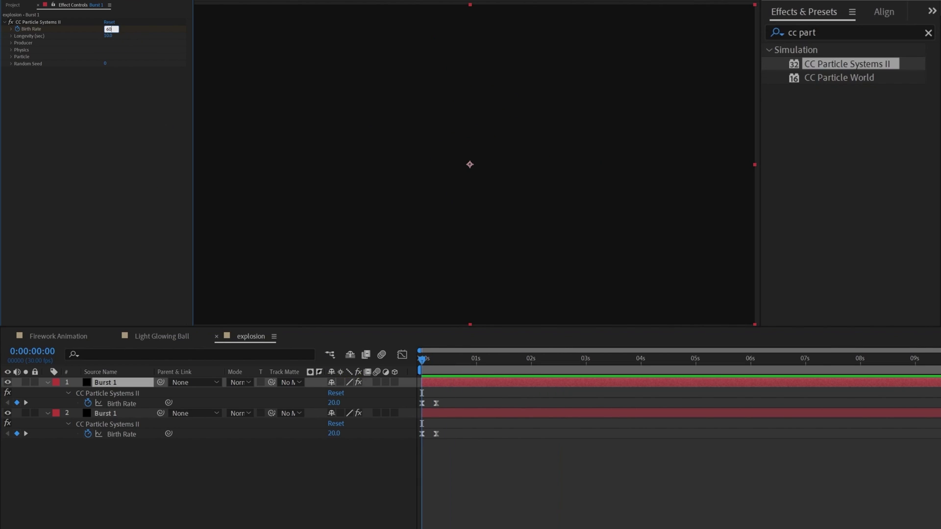
{"action": "type", "text": "60"}
{"action": "key", "text": "Return"}
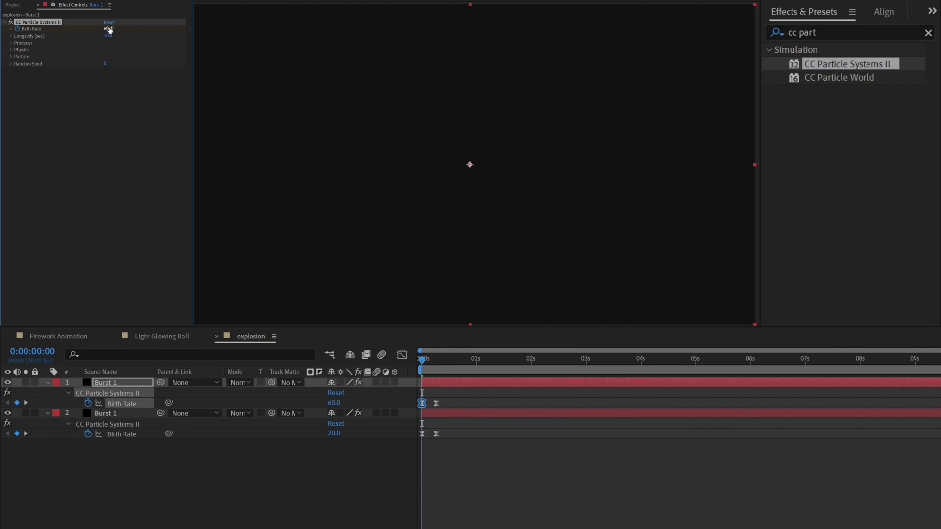
Step: Set the Physics Resistance of the upper Burst 1 copy to 20 and preview the explosion
{"action": "left_click", "coordinate": [11, 50]}
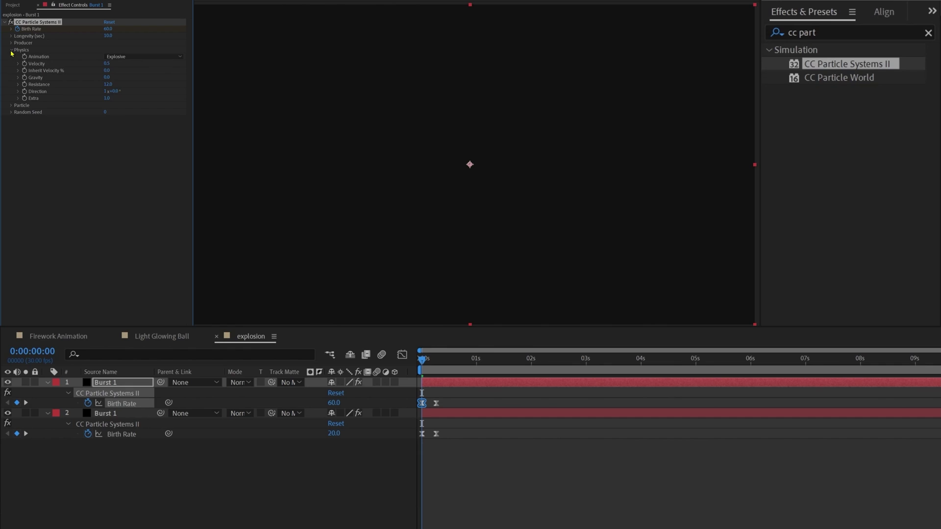
{"action": "left_click", "coordinate": [111, 84]}
{"action": "type", "text": "20"}
{"action": "key", "text": "Return"}
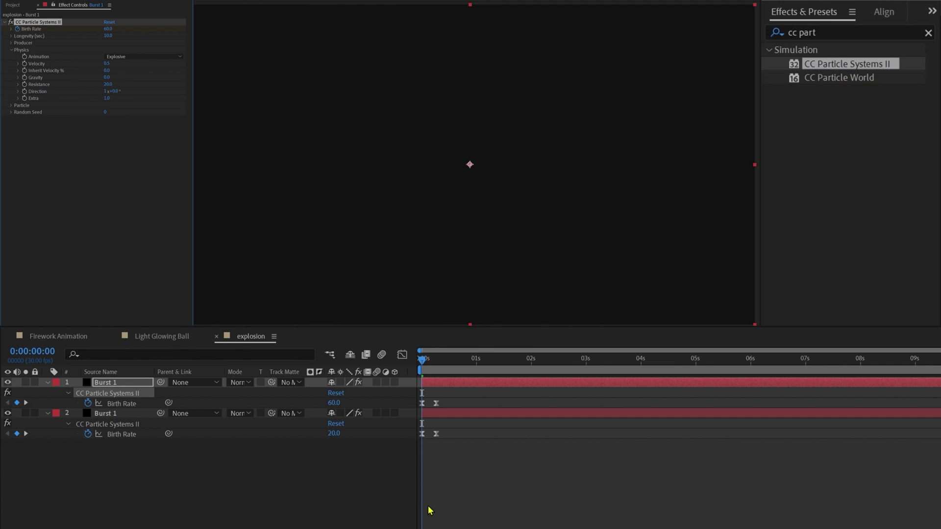
{"action": "key", "text": "space"}
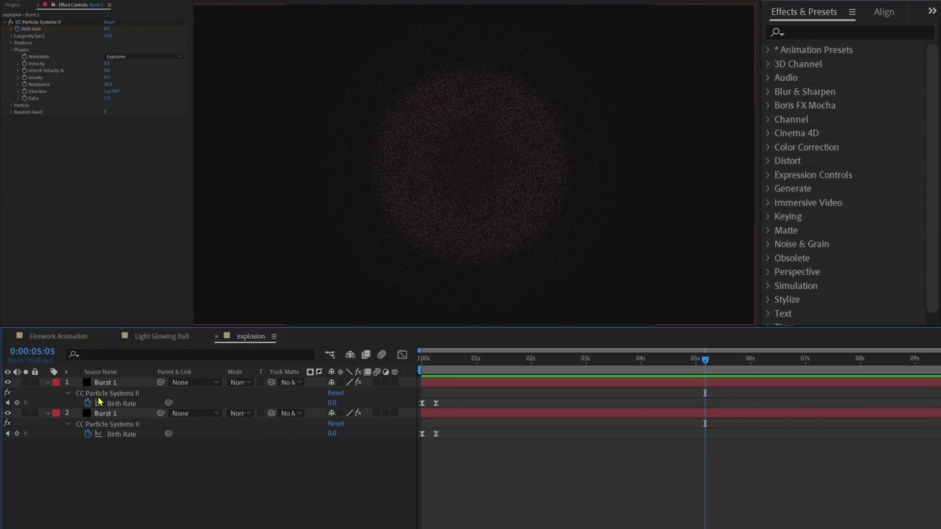
Step: Duplicate the upper Burst 1 layer, rename the copy Sparkel, and show its keyframed properties
{"action": "key", "text": "ctrl+d"}
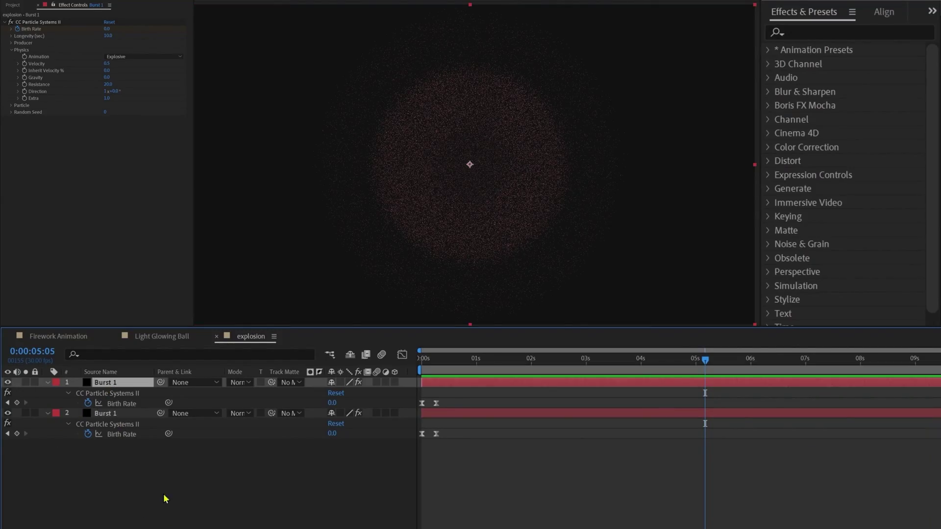
{"action": "key", "text": "Return"}
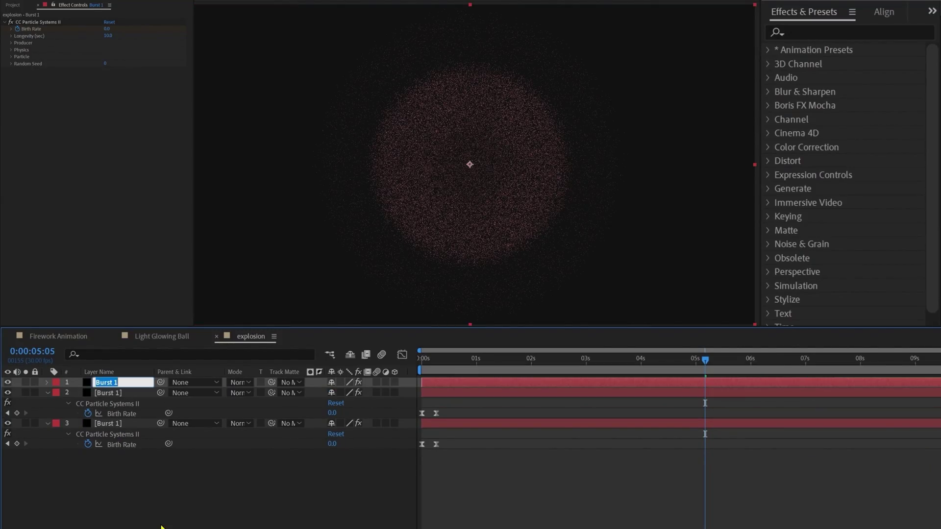
{"action": "type", "text": "Sparkel"}
{"action": "key", "text": "Return"}
{"action": "key", "text": "u"}
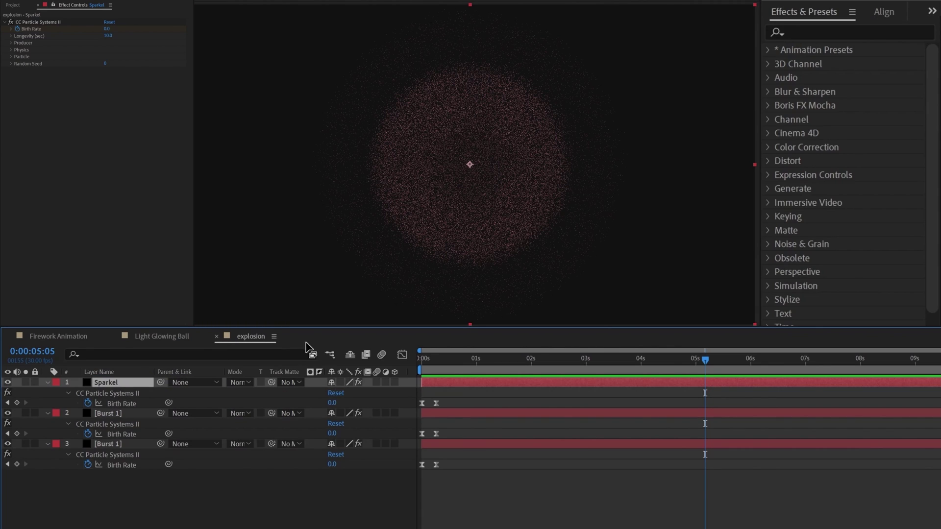
Step: Set the Sparkel layer's Birth Rate to 15 at 0:00:00:00
{"action": "left_click_drag", "start_coordinate": [434, 367], "coordinate": [367, 367]}
{"action": "left_click", "coordinate": [108, 29]}
{"action": "type", "text": "15"}
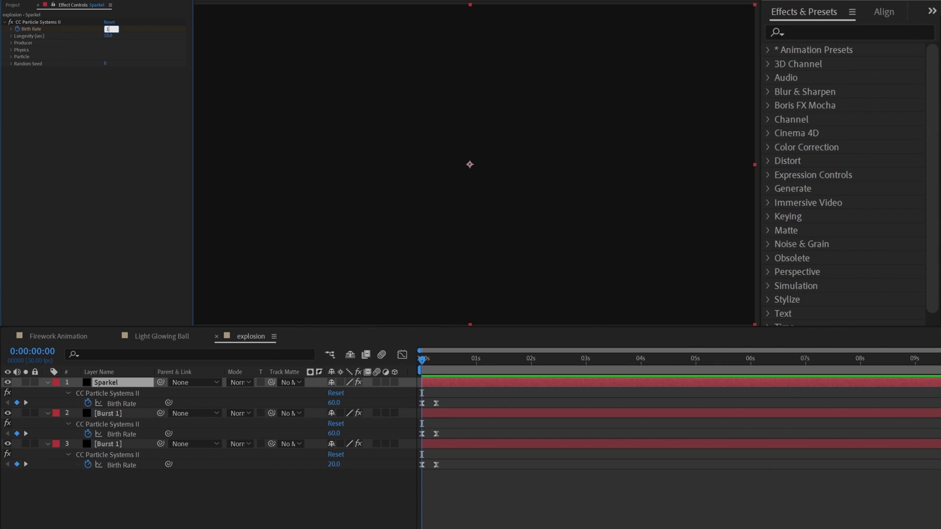
{"action": "key", "text": "Return"}
{"action": "left_click", "coordinate": [120, 383]}
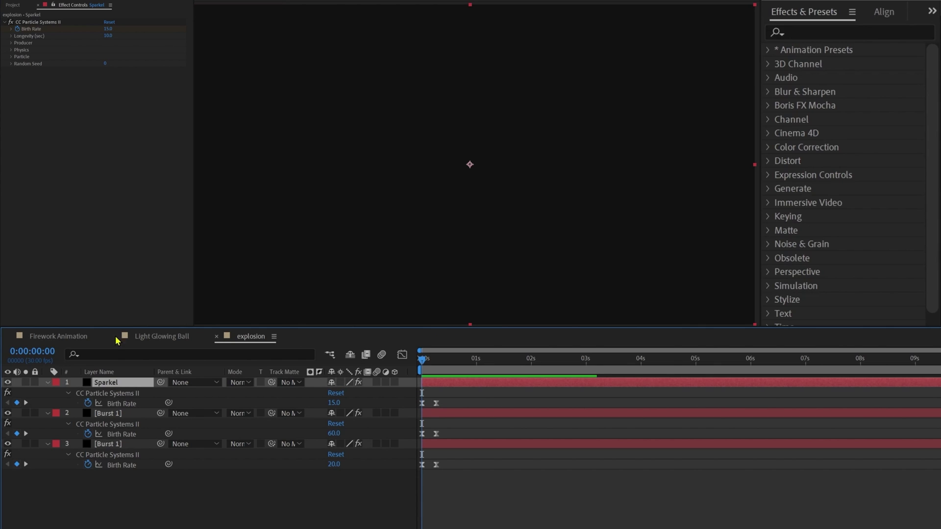
Step: Set the Physics Resistance of the Sparkel layer to 10
{"action": "left_click", "coordinate": [11, 50]}
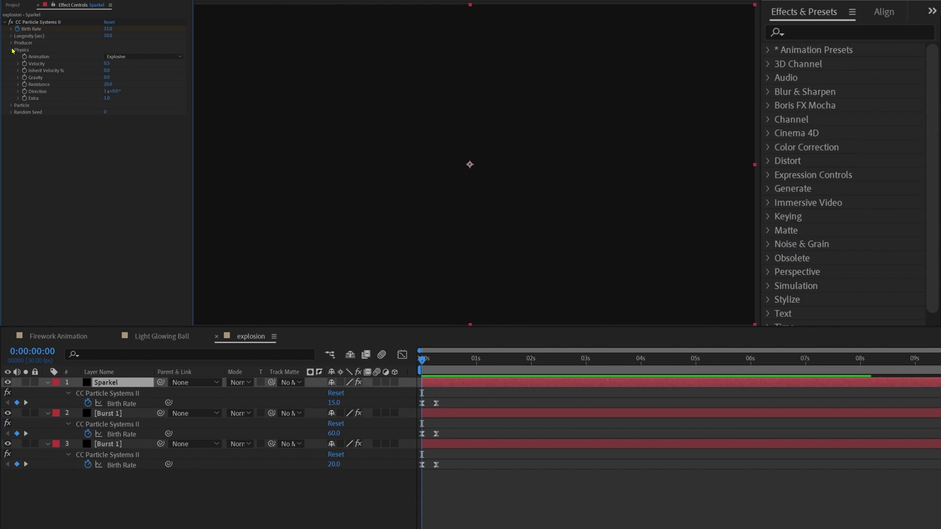
{"action": "left_click", "coordinate": [108, 84]}
{"action": "type", "text": "10"}
{"action": "key", "text": "Return"}
Step: Change Sparkel's Particle Type to Star and reduce its Birth Size and Death Size to 0.05
{"action": "left_click", "coordinate": [10, 106]}
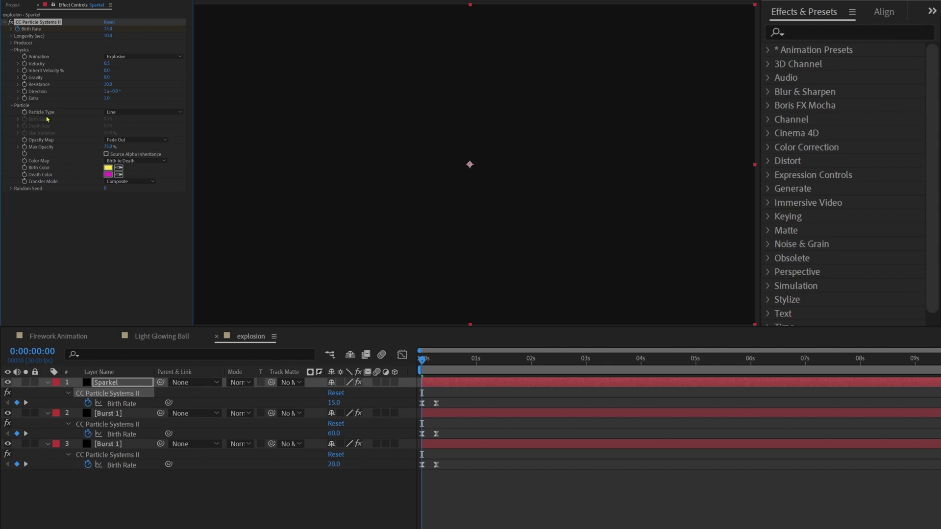
{"action": "left_click", "coordinate": [133, 114]}
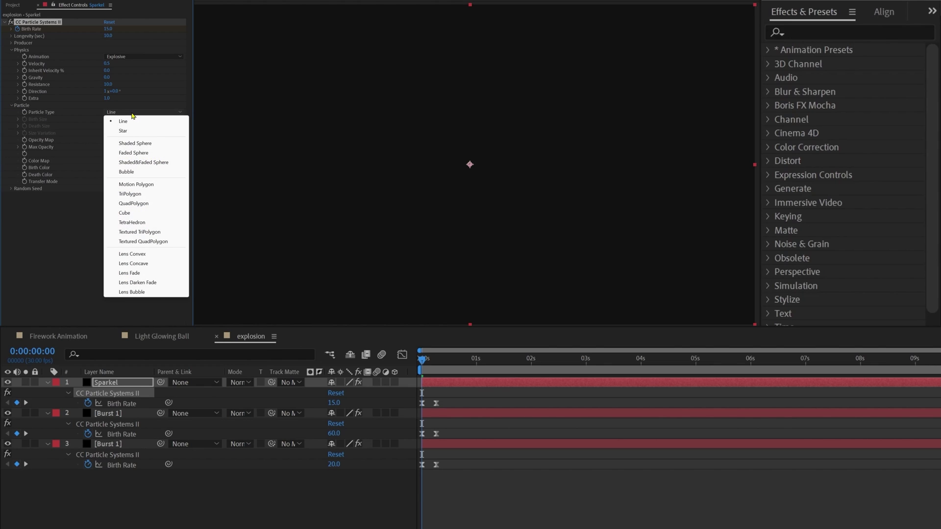
{"action": "left_click", "coordinate": [123, 130]}
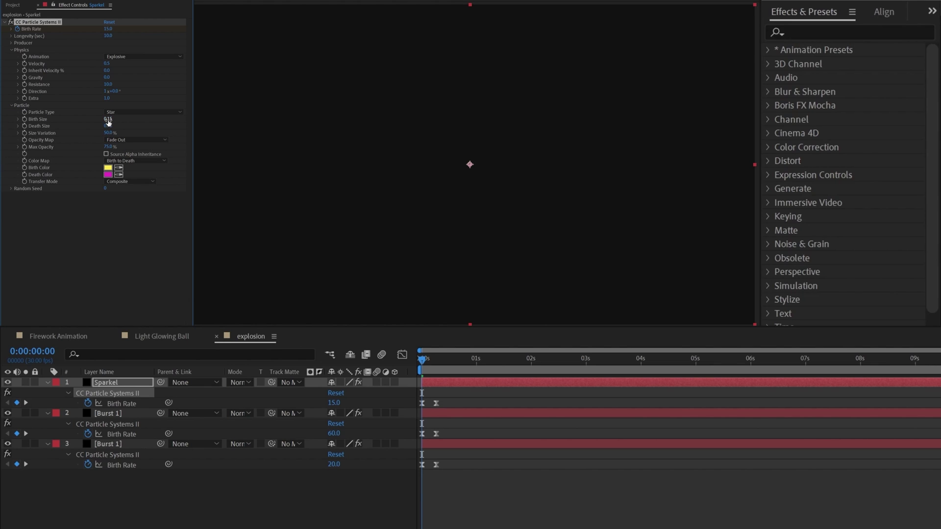
{"action": "left_click", "coordinate": [109, 120]}
{"action": "key", "text": "Return"}
{"action": "left_click", "coordinate": [109, 125]}
{"action": "key", "text": "Return"}
Step: Give the Sparkel particles a pale yellow Birth Color and a near-white FFFEF3 Death Color, and preview the explosion
{"action": "left_click", "coordinate": [108, 167]}
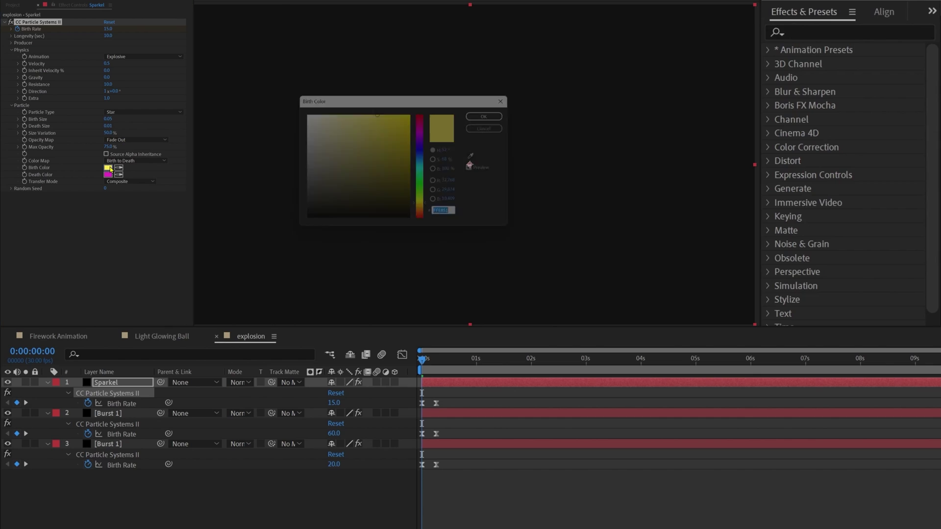
{"action": "left_click", "coordinate": [495, 112]}
{"action": "left_click", "coordinate": [108, 175]}
{"action": "left_click", "coordinate": [422, 213]}
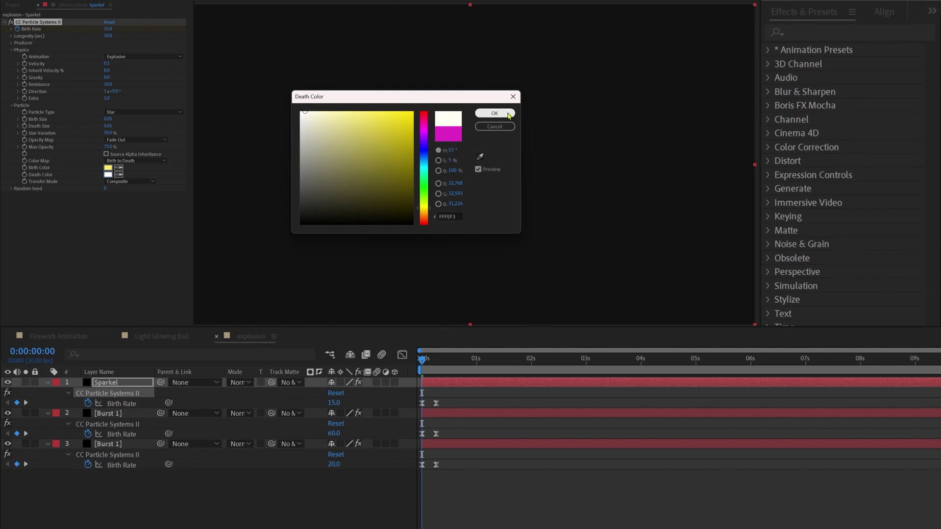
{"action": "left_click", "coordinate": [496, 112]}
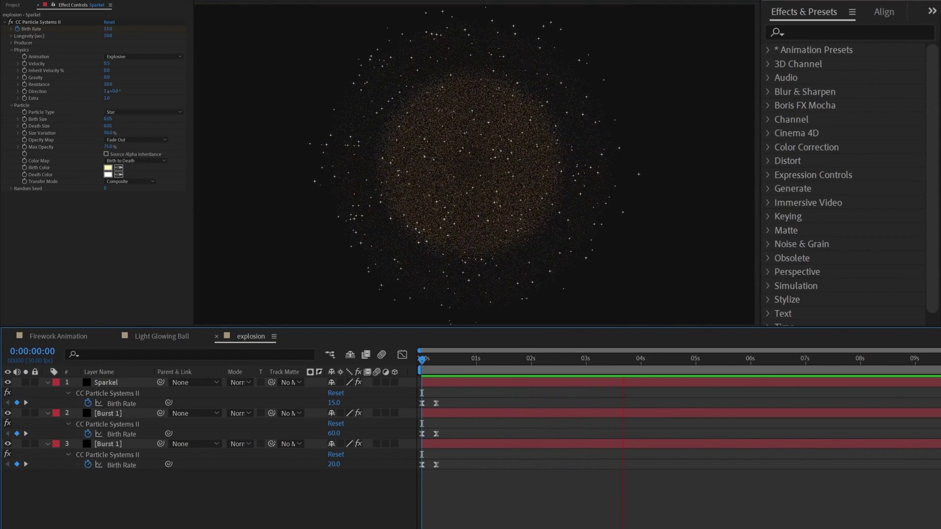
Step: Add the explosion comp as the top layer of Firework Animation and link its Position to the particle trails effect's Position
{"action": "left_click", "coordinate": [59, 336]}
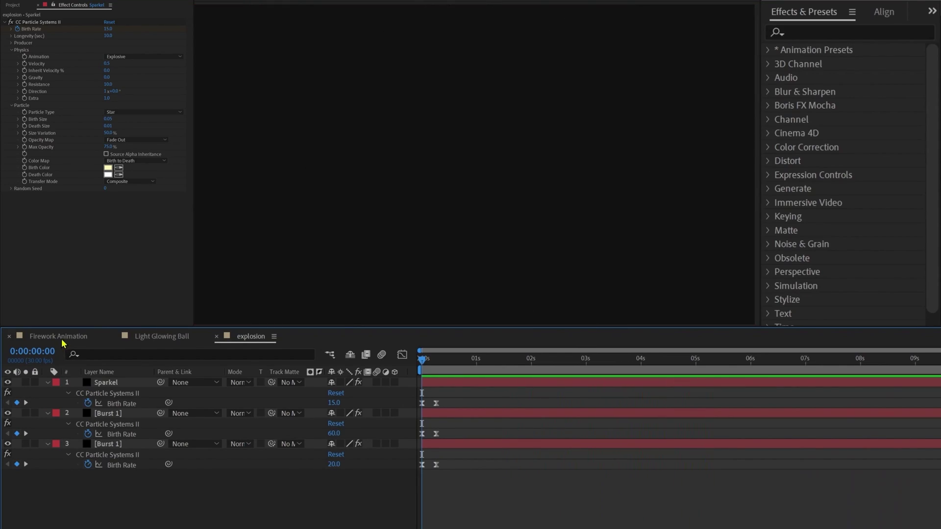
{"action": "left_click", "coordinate": [13, 5]}
{"action": "left_click_drag", "start_coordinate": [38, 88], "coordinate": [114, 378]}
{"action": "key", "text": "p"}
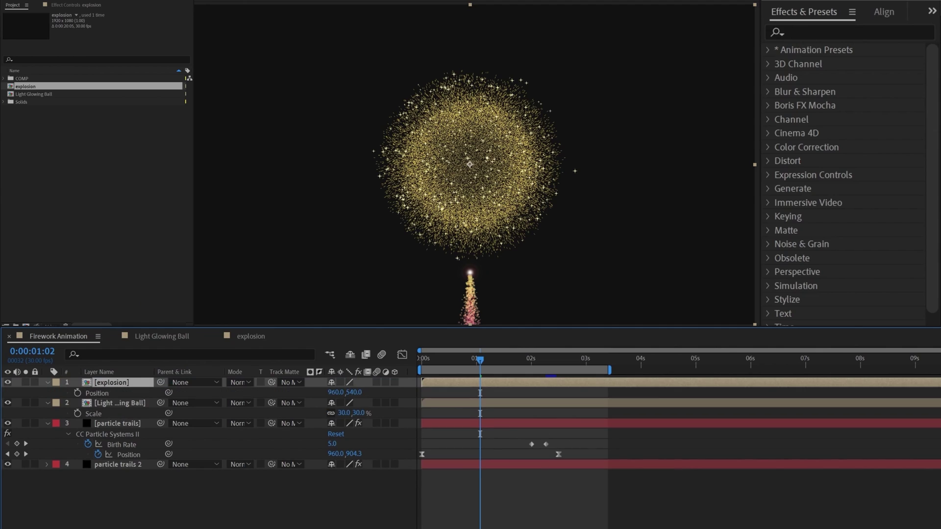
{"action": "left_click_drag", "start_coordinate": [169, 393], "coordinate": [128, 454]}
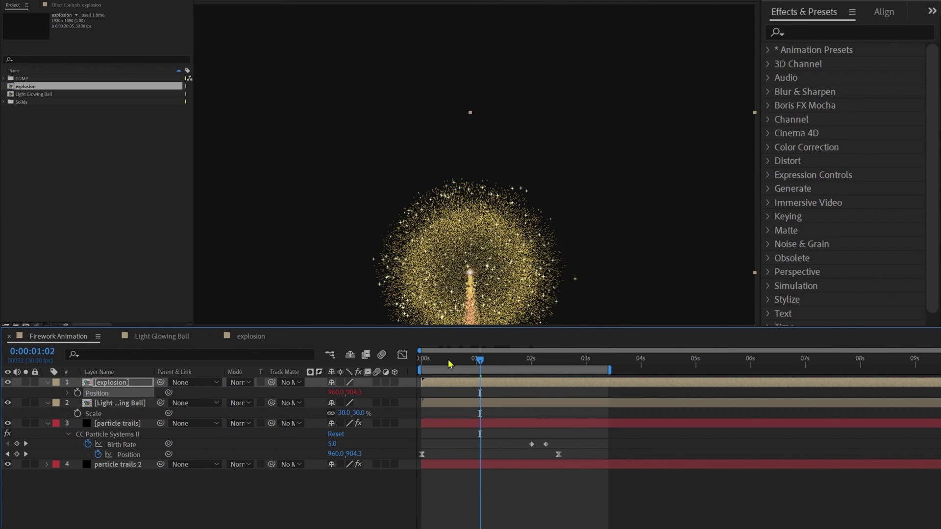
Step: Shift the explosion layer to start at about 0:00:02:10 and preview the firework
{"action": "left_click_drag", "start_coordinate": [435, 373], "coordinate": [554, 371]}
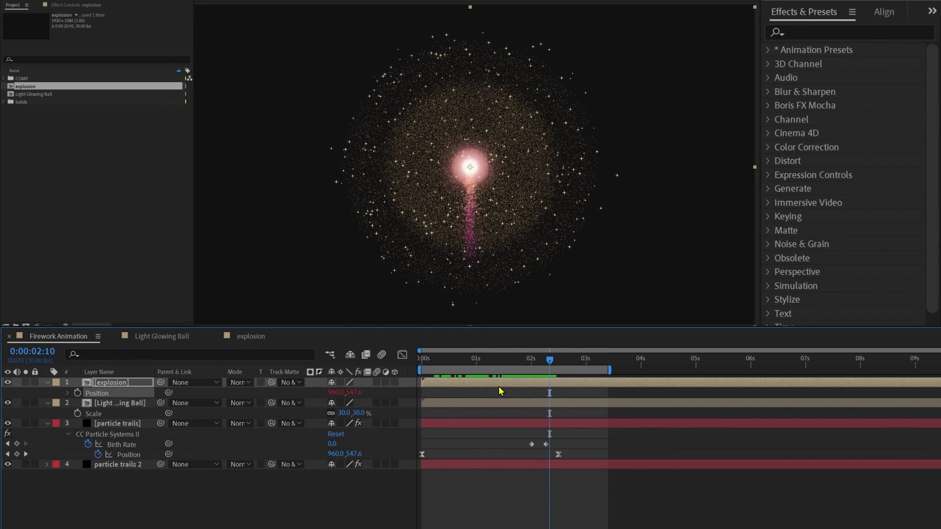
{"action": "left_click_drag", "start_coordinate": [500, 385], "coordinate": [622, 384]}
{"action": "key", "text": "space"}
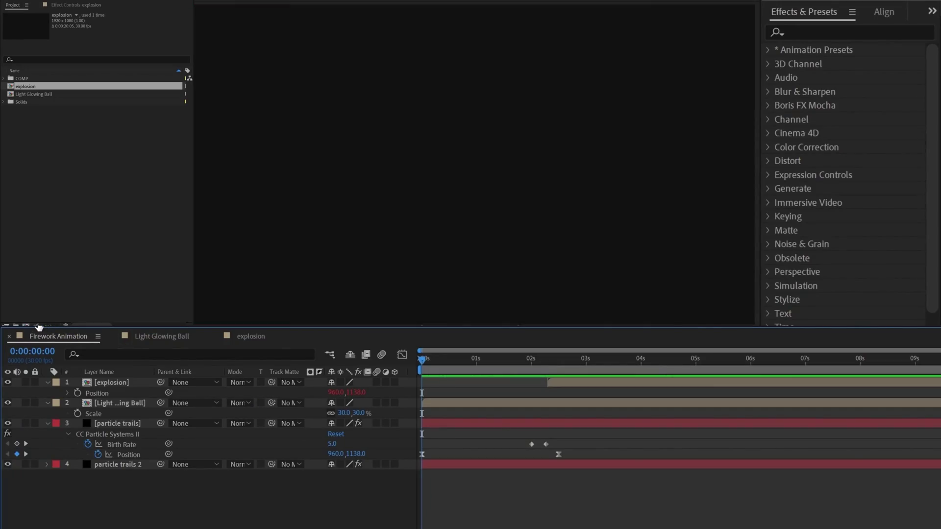
Step: Create a new composition named Firework trail
{"action": "key", "text": "ctrl+k"}
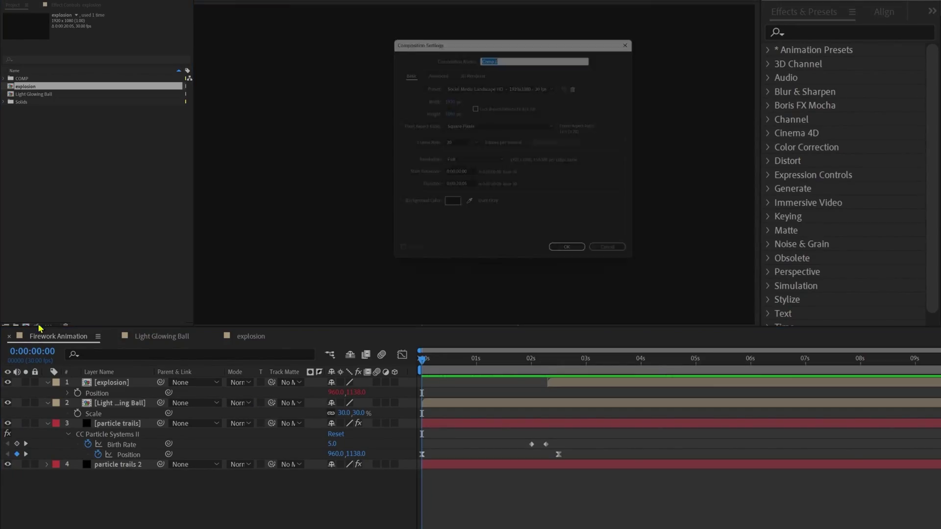
{"action": "type", "text": "Firework trail"}
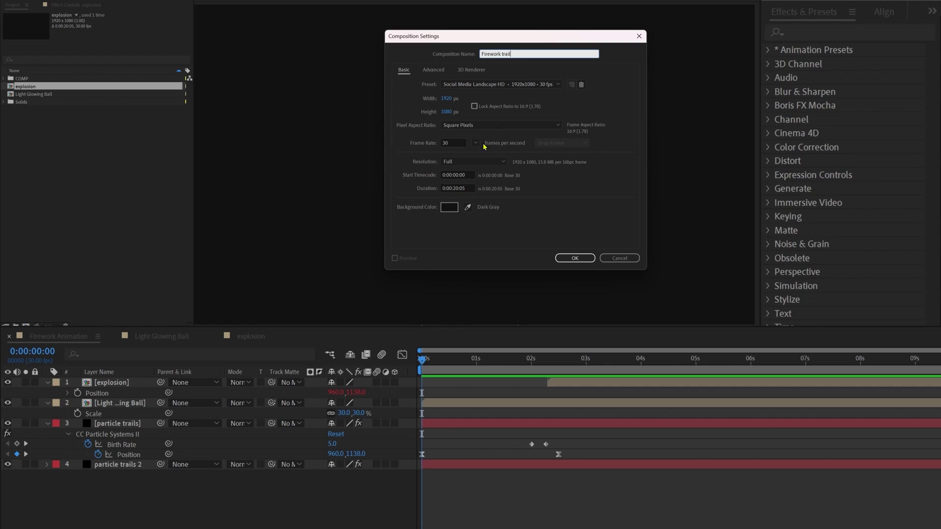
{"action": "key", "text": "Return"}
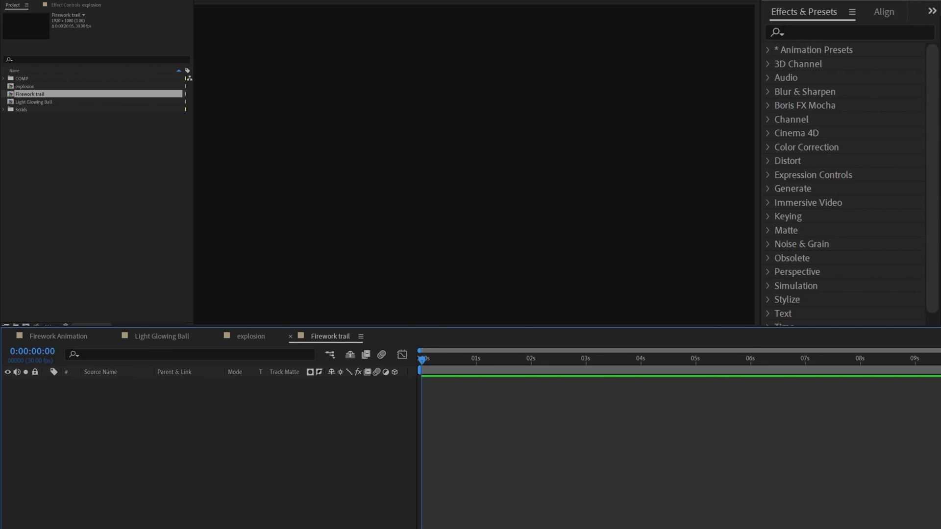
Step: Add a black solid named Trail to the Firework trail composition
{"action": "right_click", "coordinate": [201, 467]}
{"action": "left_click", "coordinate": [387, 497]}
{"action": "type", "text": "Trail"}
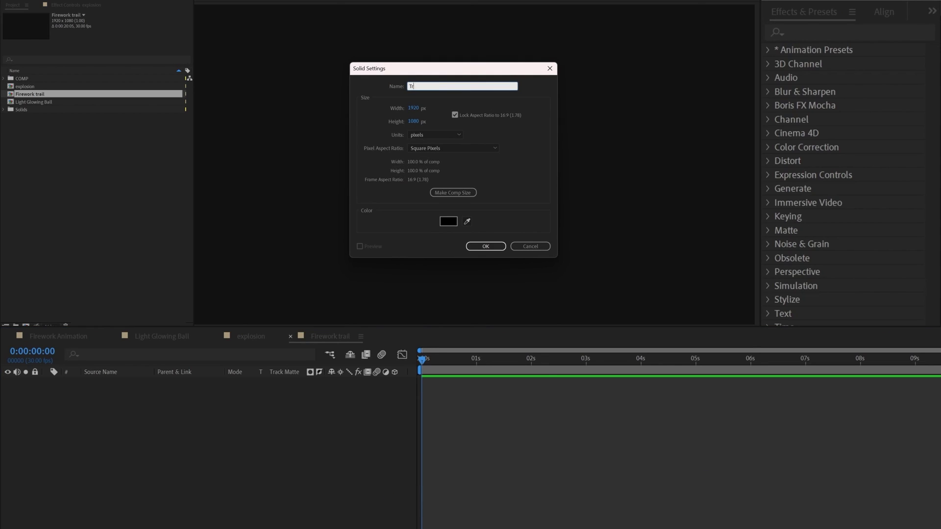
{"action": "key", "text": "Return"}
Step: Apply CC Particle Systems II to the Trail solid and view the particles at 0:00:00:09
{"action": "left_click", "coordinate": [804, 32]}
{"action": "type", "text": "cc part"}
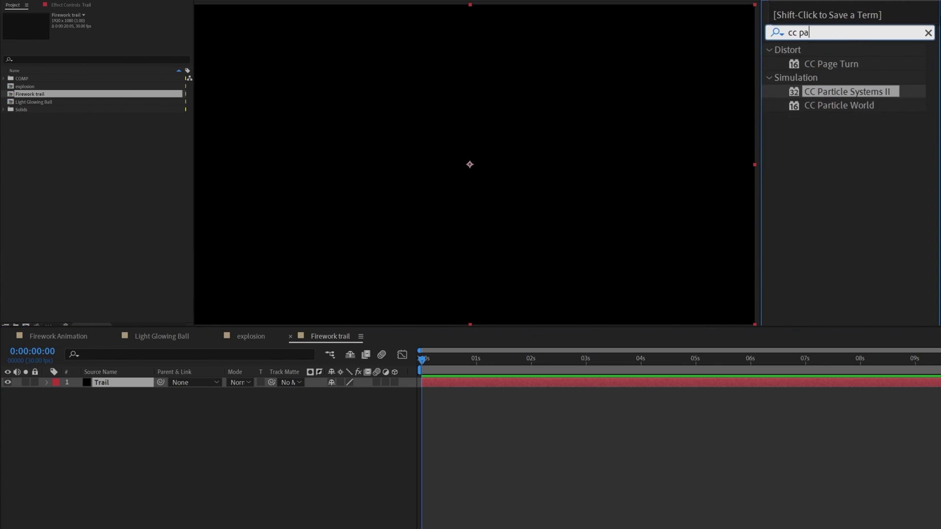
{"action": "double_click", "coordinate": [880, 69]}
{"action": "left_click_drag", "start_coordinate": [426, 360], "coordinate": [438, 360]}
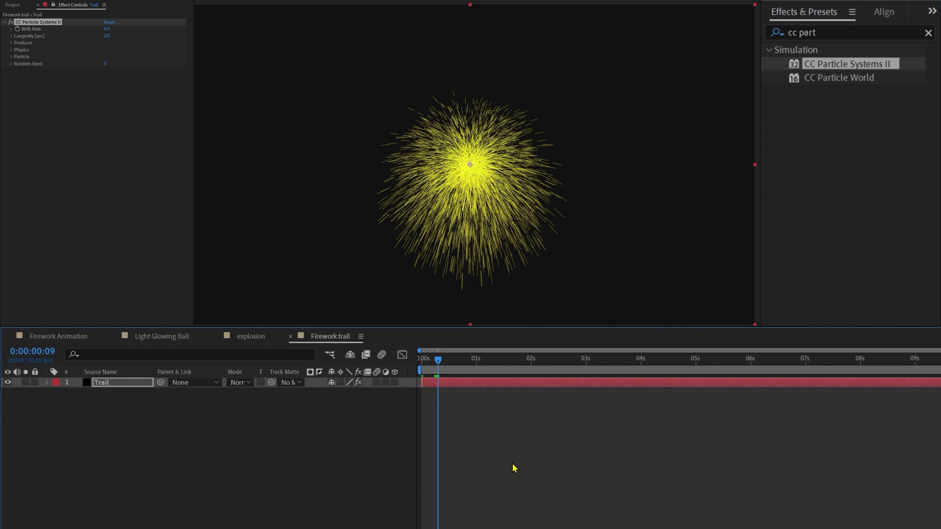
Step: Set the Trail layer's Birth Rate to 6 and Longevity to 5 seconds
{"action": "left_click", "coordinate": [98, 383]}
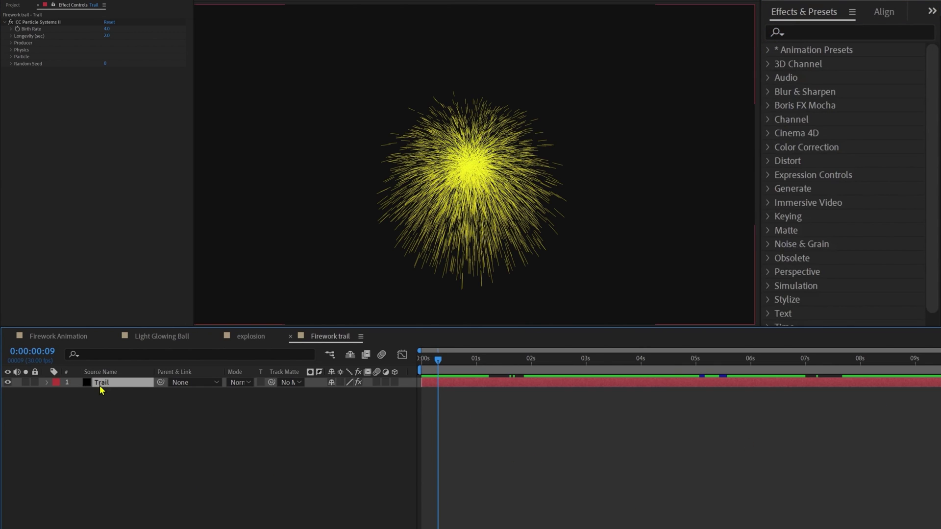
{"action": "type", "text": "6"}
{"action": "key", "text": "Return"}
{"action": "left_click", "coordinate": [107, 36]}
{"action": "type", "text": "5"}
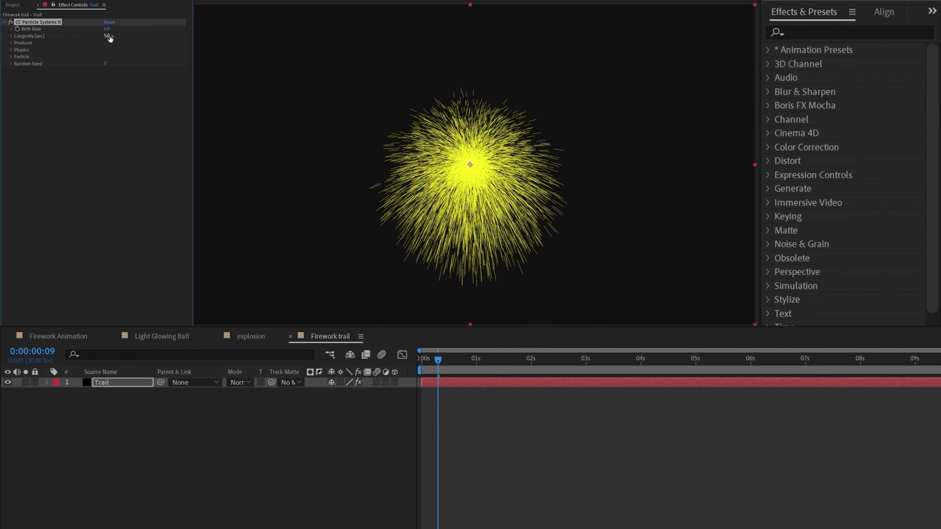
{"action": "left_click", "coordinate": [36, 111]}
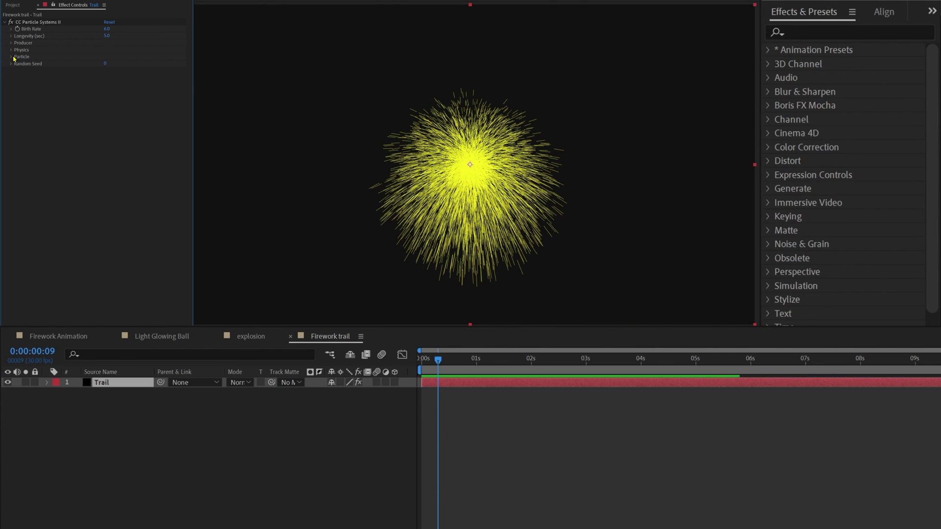
Step: Set the Trail layer's Physics Gravity to 0.1 and Resistance to 100
{"action": "left_click", "coordinate": [10, 50]}
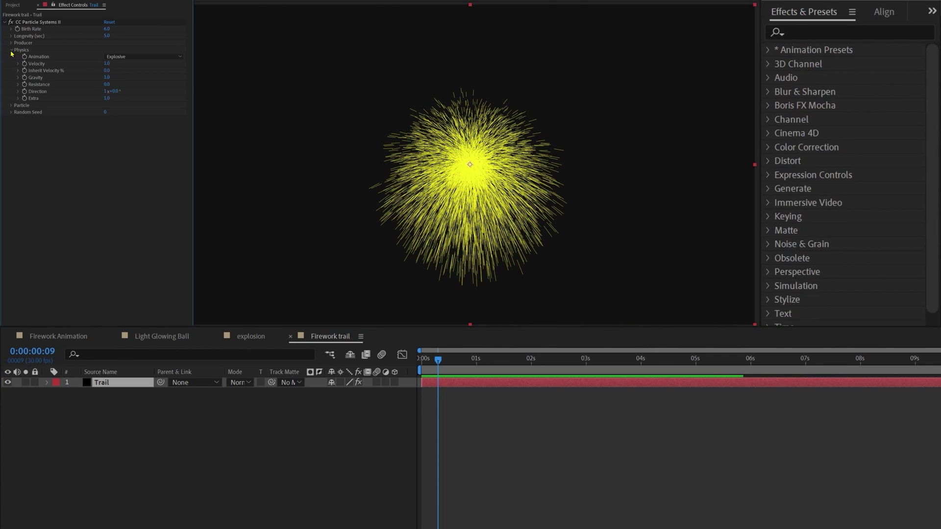
{"action": "left_click", "coordinate": [106, 77]}
{"action": "type", "text": "0.1"}
{"action": "key", "text": "Return"}
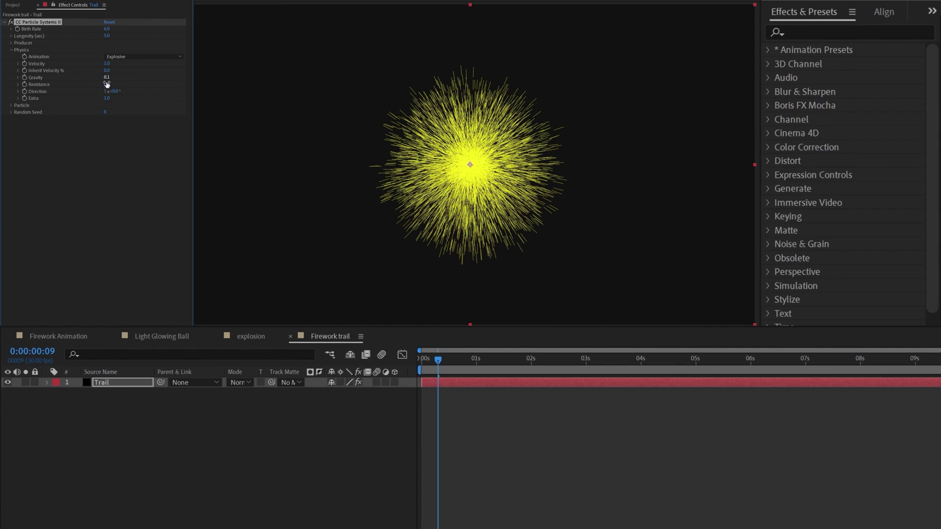
{"action": "left_click", "coordinate": [106, 85]}
{"action": "type", "text": "100"}
{"action": "key", "text": "Return"}
{"action": "left_click", "coordinate": [53, 196]}
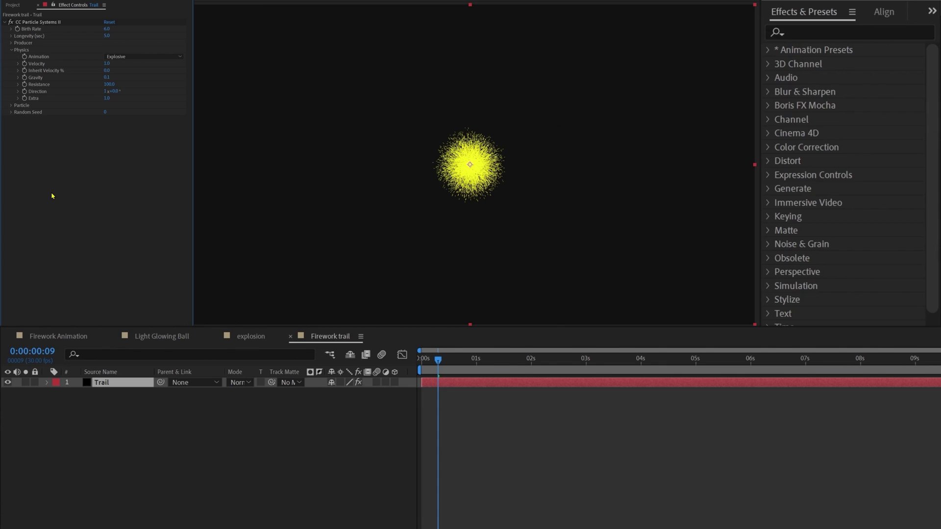
Step: Change the Trail's Particle Type to Faded Sphere with Birth Size and Death Size both at 0.05
{"action": "left_click", "coordinate": [11, 106]}
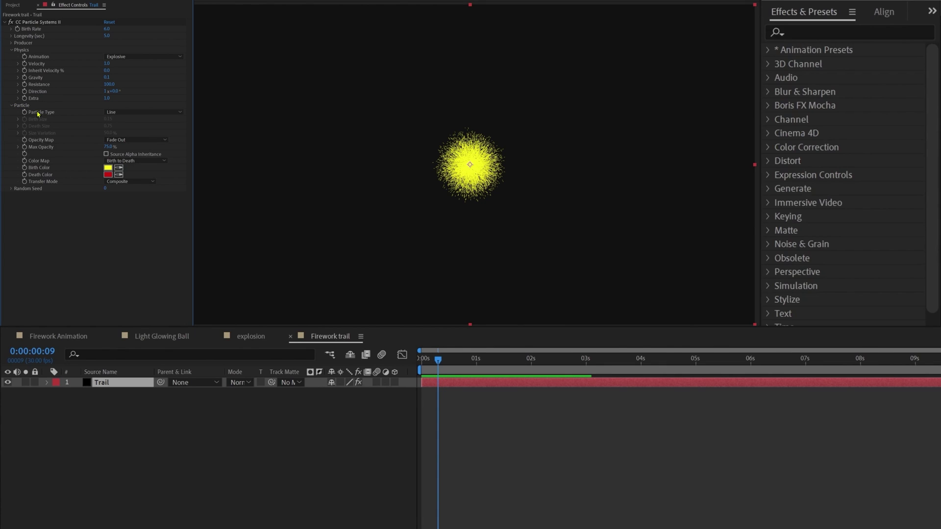
{"action": "left_click", "coordinate": [118, 113]}
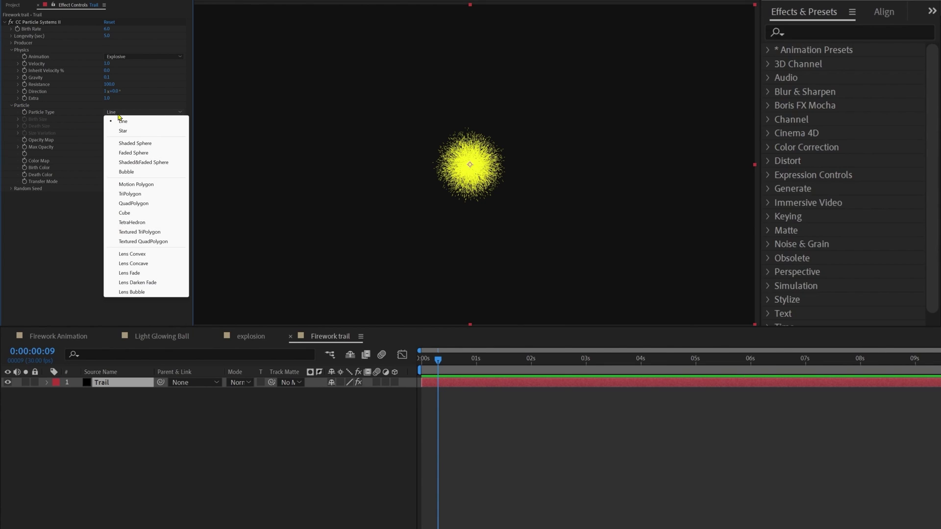
{"action": "left_click", "coordinate": [133, 153]}
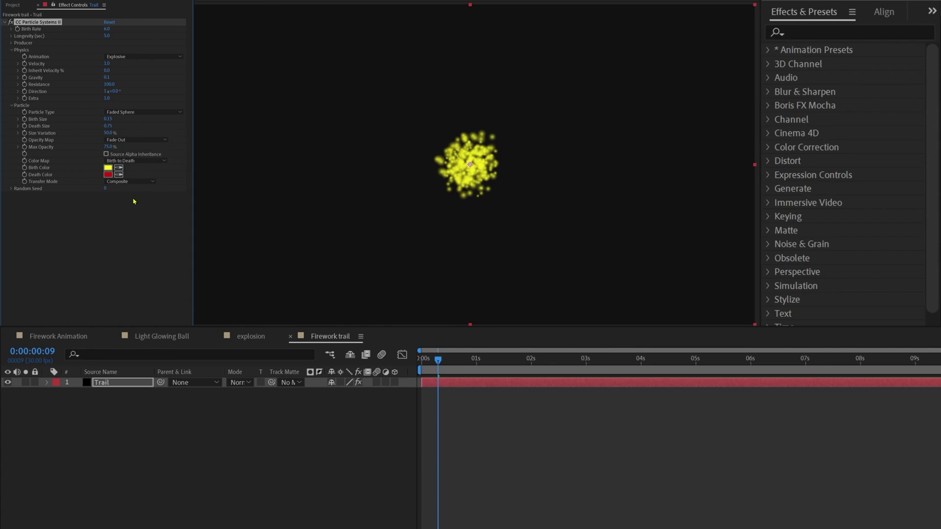
{"action": "left_click", "coordinate": [107, 120]}
{"action": "type", "text": "0.05"}
{"action": "key", "text": "Return"}
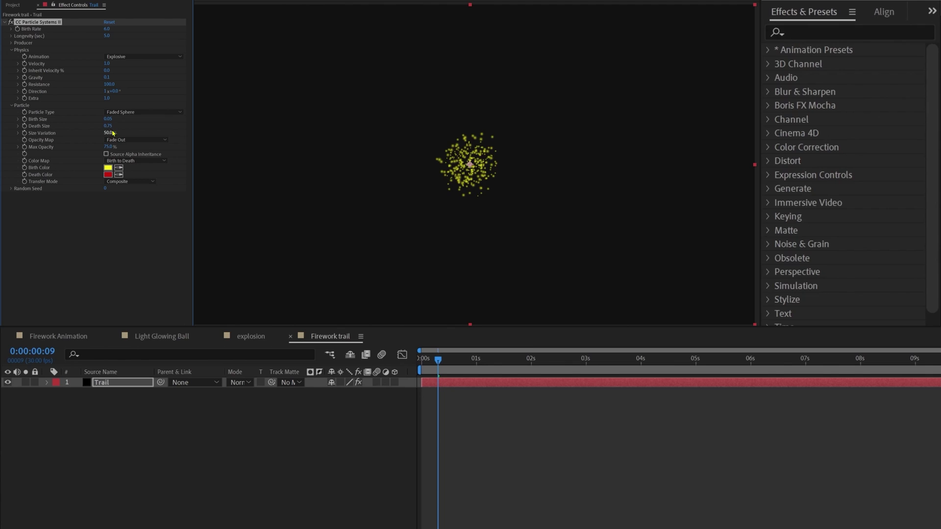
{"action": "left_click", "coordinate": [109, 125]}
{"action": "type", "text": "0.05"}
{"action": "key", "text": "Return"}
Step: Change the Trail particles' Birth Color to a pale yellow
{"action": "left_click", "coordinate": [108, 168]}
{"action": "left_click_drag", "start_coordinate": [365, 123], "coordinate": [337, 99]}
{"action": "left_click", "coordinate": [495, 113]}
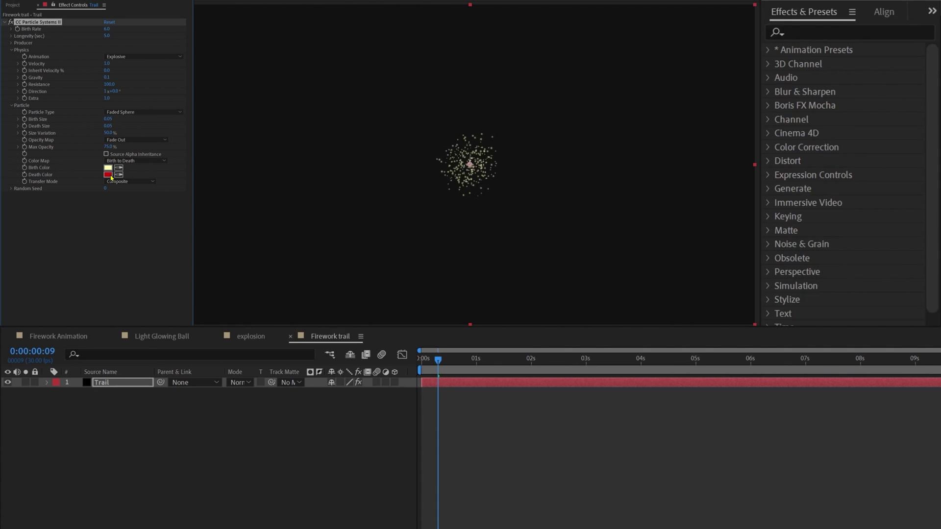
Step: Change the Trail particles' Death Color to a soft orange
{"action": "left_click", "coordinate": [107, 175]}
{"action": "left_click", "coordinate": [359, 122]}
{"action": "left_click_drag", "start_coordinate": [423, 115], "coordinate": [420, 220]}
{"action": "key", "text": "Return"}
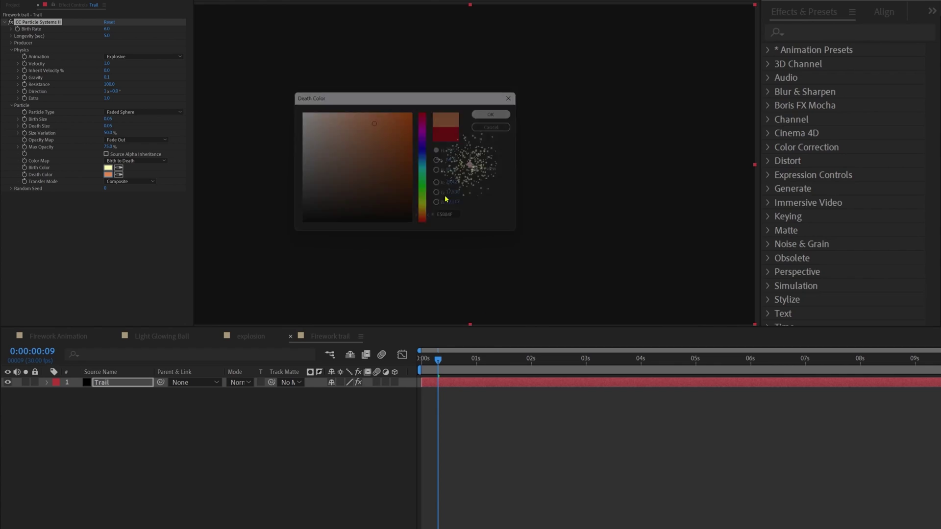
Step: Keyframe the Trail's Birth Rate from 6 at frame 0 down to 0 at frame 8
{"action": "left_click", "coordinate": [502, 384]}
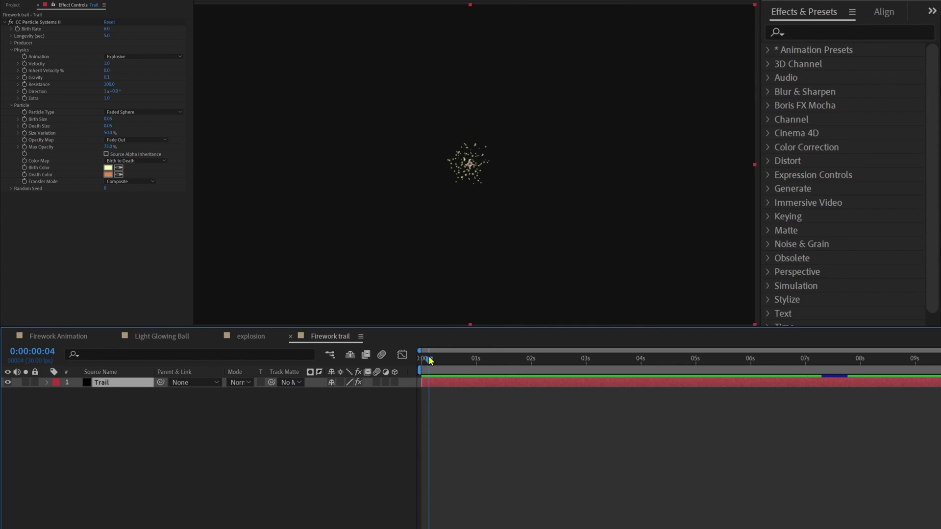
{"action": "left_click_drag", "start_coordinate": [429, 360], "coordinate": [400, 364]}
{"action": "left_click", "coordinate": [18, 30]}
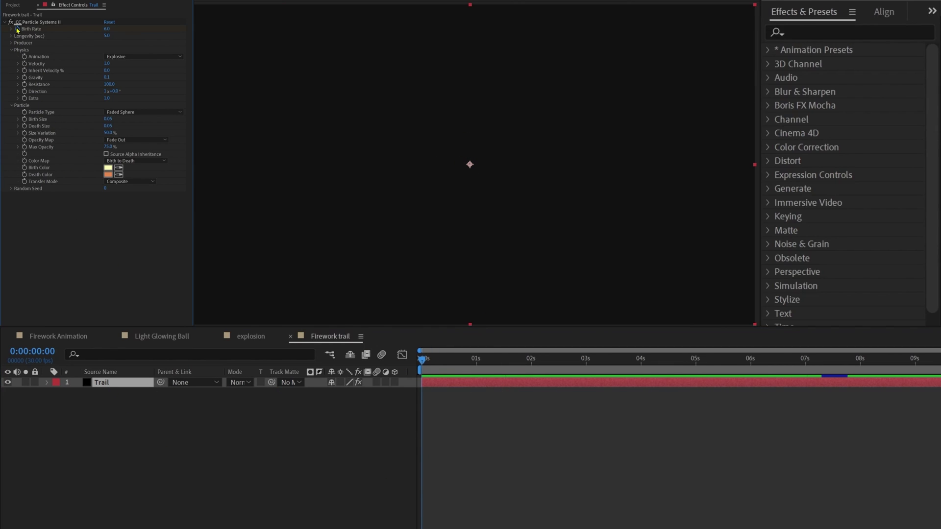
{"action": "key", "text": "u"}
{"action": "left_click", "coordinate": [34, 351]}
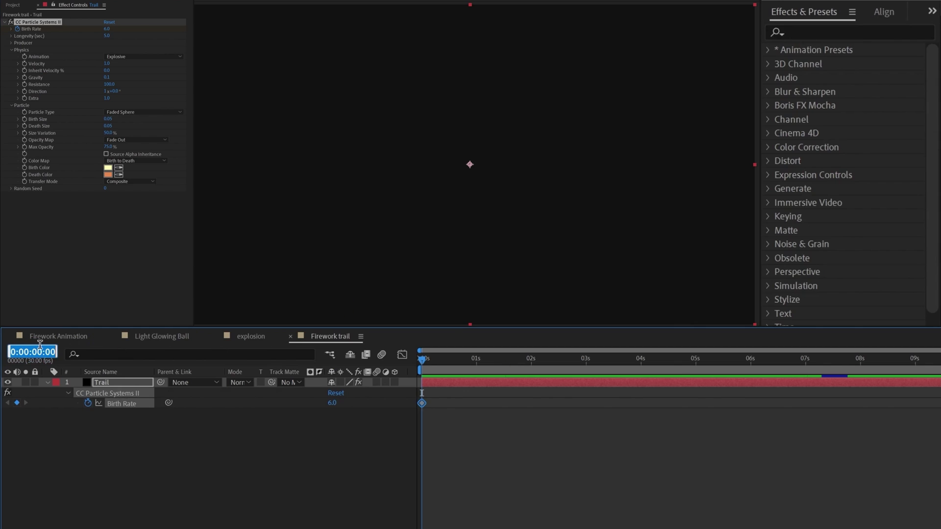
{"action": "type", "text": "8"}
{"action": "key", "text": "Return"}
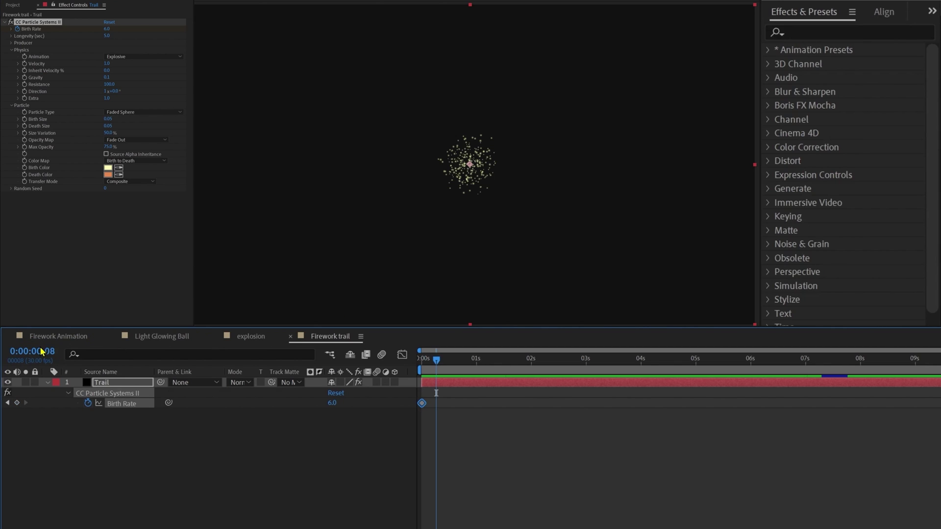
{"action": "left_click", "coordinate": [107, 29]}
{"action": "type", "text": "0"}
{"action": "key", "text": "Return"}
{"action": "left_click", "coordinate": [249, 518]}
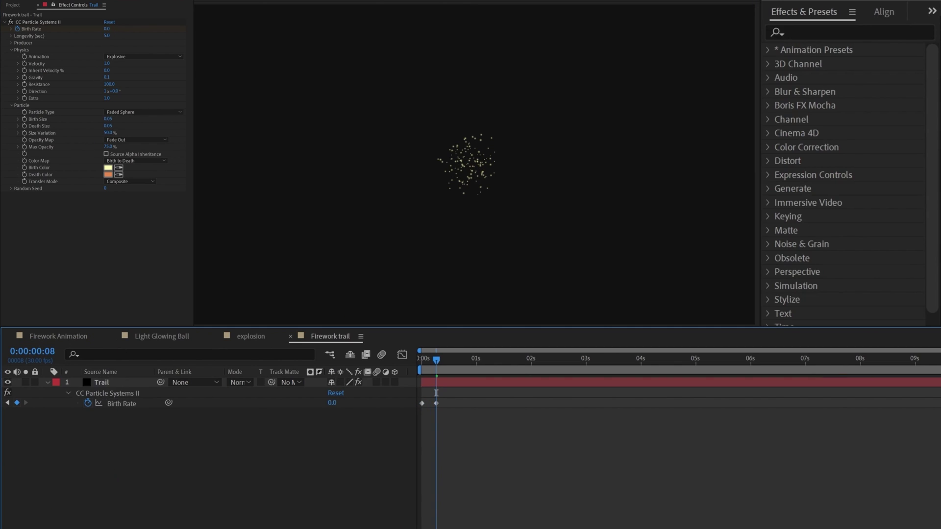
Step: Keyframe the Trail's Resistance from 100 at the start to 20 at one second, and Easy Ease the Birth Rate and Resistance keyframes
{"action": "key", "text": "Home"}
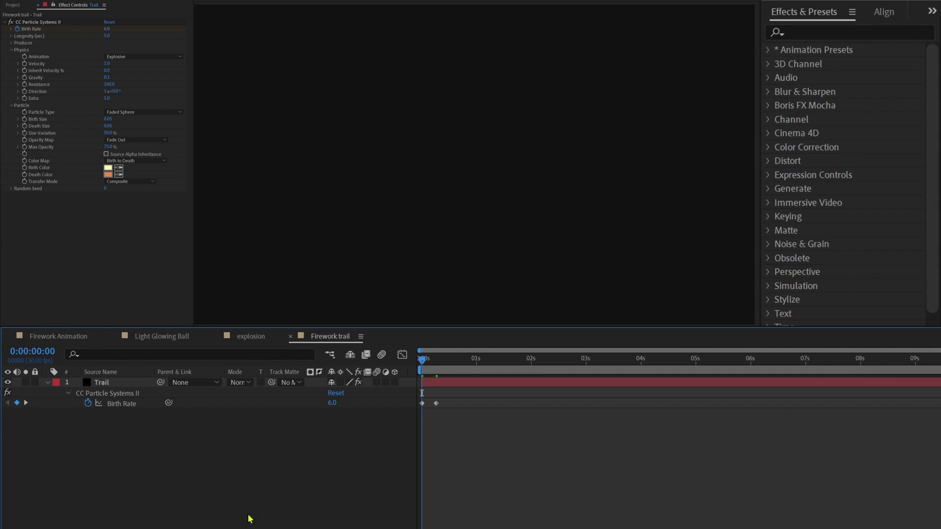
{"action": "left_click", "coordinate": [24, 85]}
{"action": "key", "text": "u"}
{"action": "key", "text": "u"}
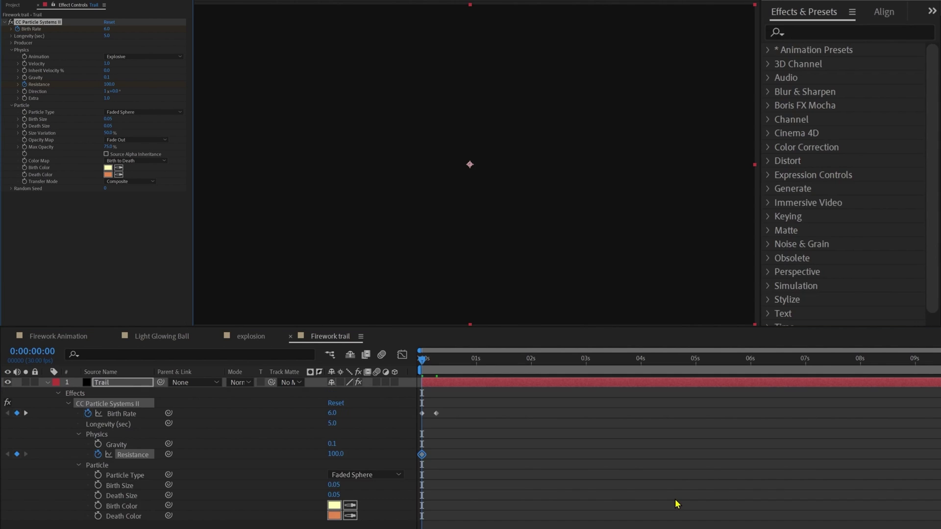
{"action": "left_click", "coordinate": [33, 352]}
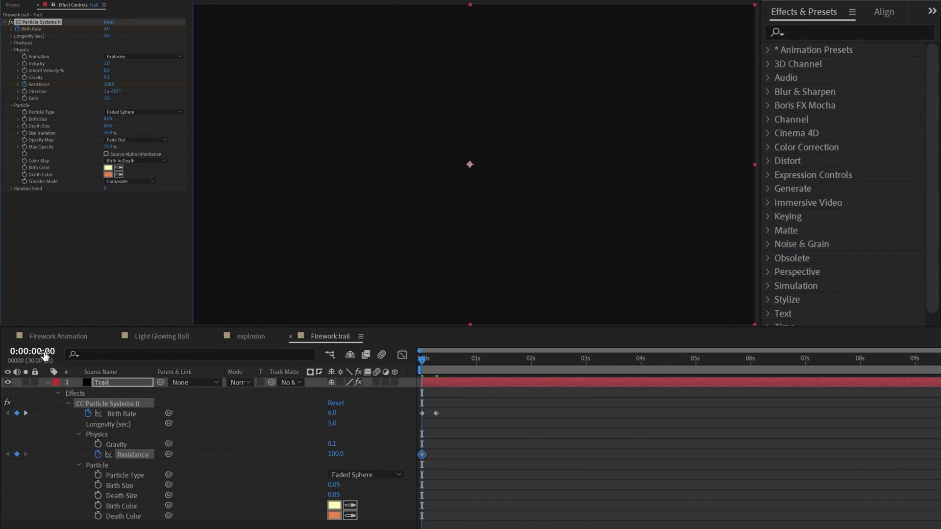
{"action": "type", "text": "100"}
{"action": "key", "text": "Return"}
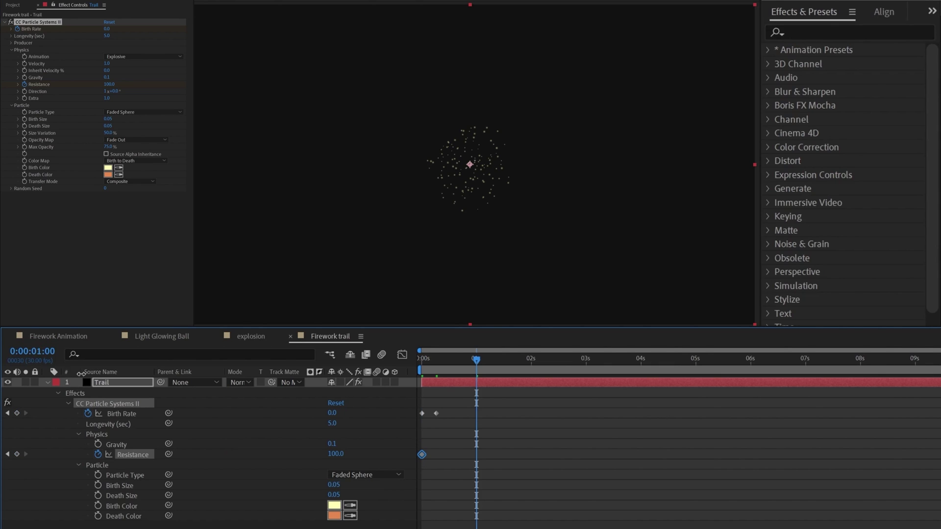
{"action": "left_click", "coordinate": [109, 84]}
{"action": "type", "text": "20"}
{"action": "key", "text": "Return"}
{"action": "left_click_drag", "start_coordinate": [503, 403], "coordinate": [386, 484]}
{"action": "key", "text": "F9"}
Step: Add the expression value-(index-1)*0.001 to the Trail's Birth Size
{"action": "left_click", "coordinate": [112, 386]}
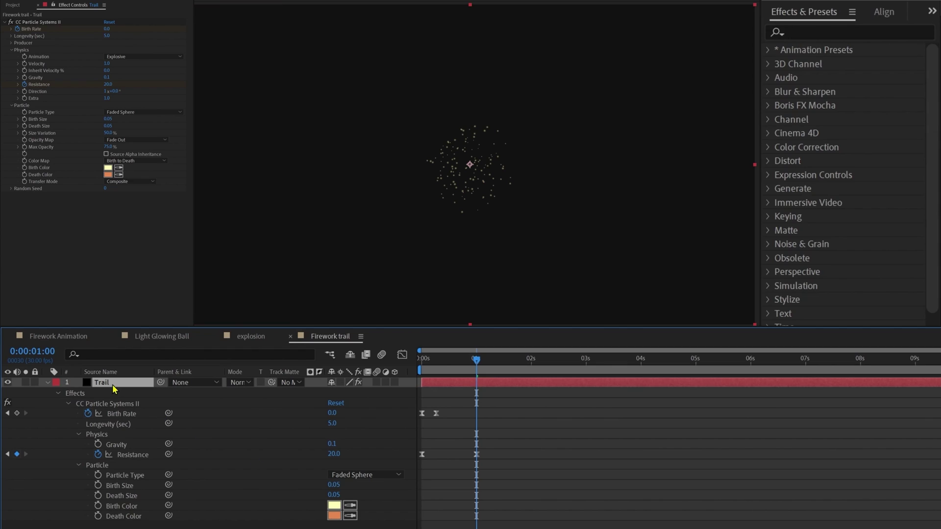
{"action": "left_click", "coordinate": [25, 120], "text": "alt"}
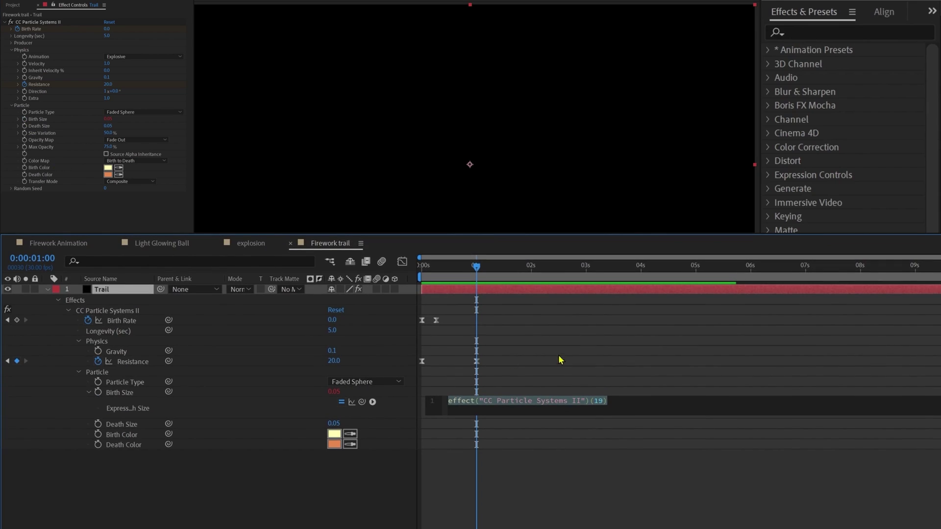
{"action": "type", "text": "value"}
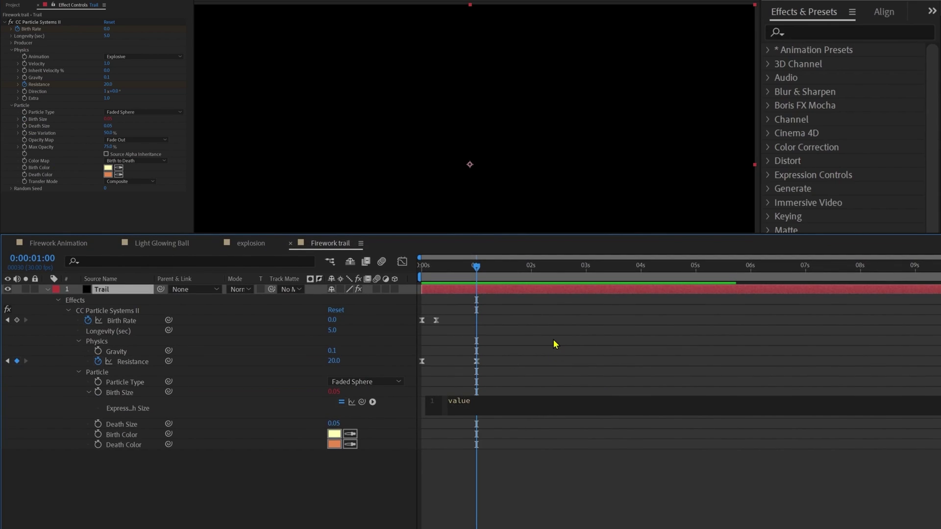
{"action": "type", "text": "-(inde"}
{"action": "key", "text": "Return"}
{"action": "type", "text": "-1)"}
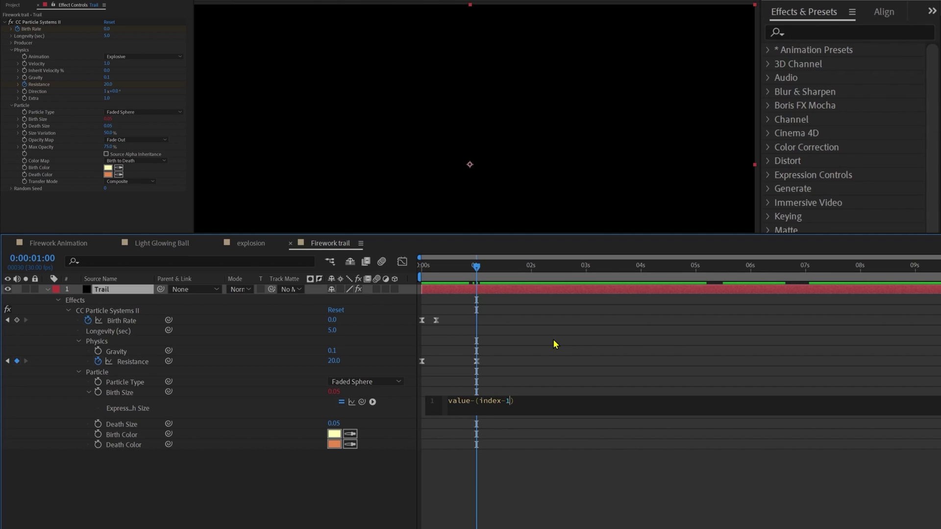
{"action": "type", "text": "*0.00"}
{"action": "type", "text": "1"}
{"action": "key", "text": "KP_Enter"}
Step: Copy the Birth Size expression onto the Trail's Death Size and Max Opacity
{"action": "key", "text": "ctrl+c"}
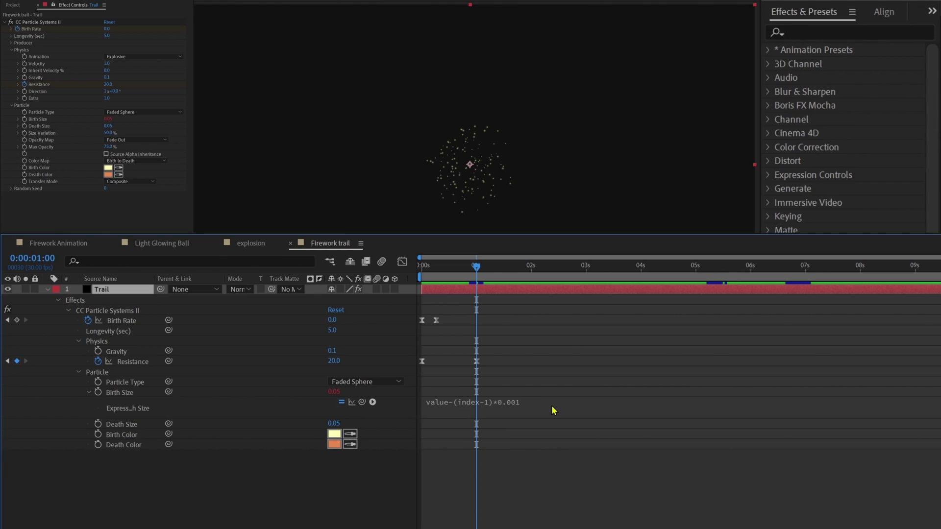
{"action": "left_click", "coordinate": [587, 345]}
{"action": "left_click", "coordinate": [22, 127], "text": "alt"}
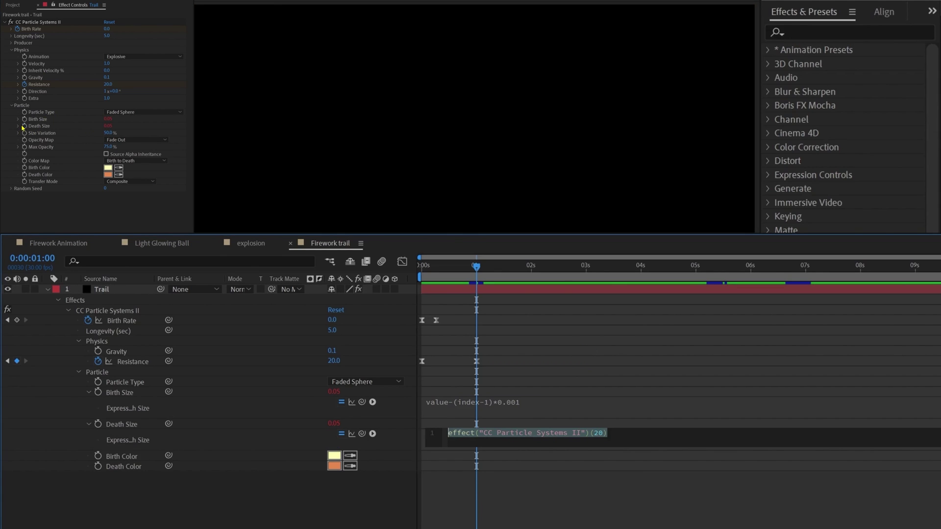
{"action": "key", "text": "ctrl+v"}
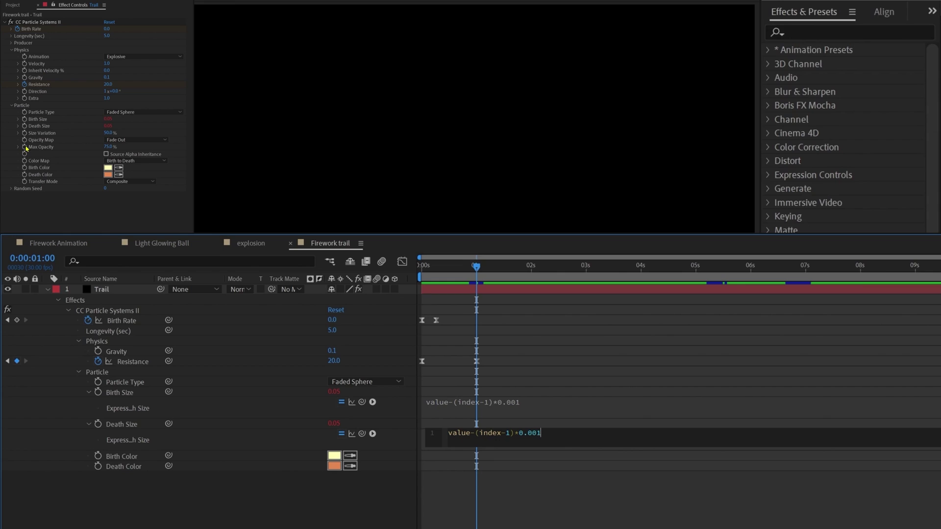
{"action": "key", "text": "ctrl+v"}
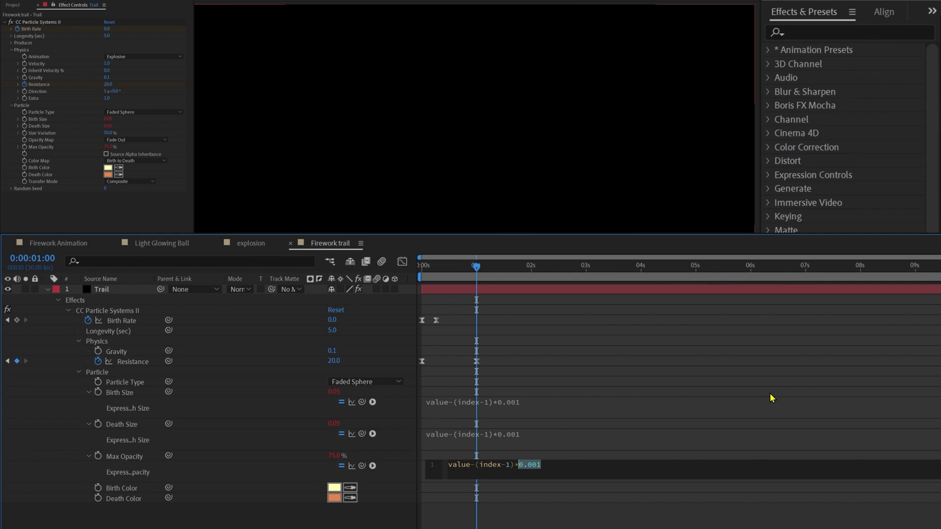
Step: Duplicate the Trail layer repeatedly to build a stack of 26 Trail layers
{"action": "left_click", "coordinate": [105, 294]}
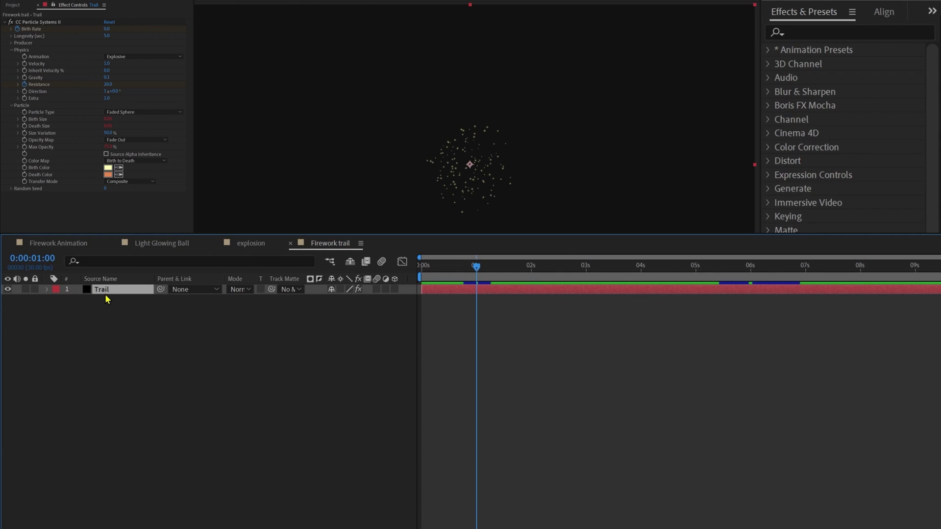
{"action": "key", "text": "ctrl+d"}
{"action": "key", "text": "ctrl+d"}
{"action": "key", "text": "ctrl+d"}
{"action": "key", "text": "ctrl+d"}
{"action": "key", "text": "ctrl+d"}
{"action": "key", "text": "ctrl+d"}
{"action": "key", "text": "ctrl+d"}
{"action": "key", "text": "ctrl+d"}
{"action": "key", "text": "ctrl+d"}
{"action": "key", "text": "ctrl+d"}
{"action": "key", "text": "ctrl+d"}
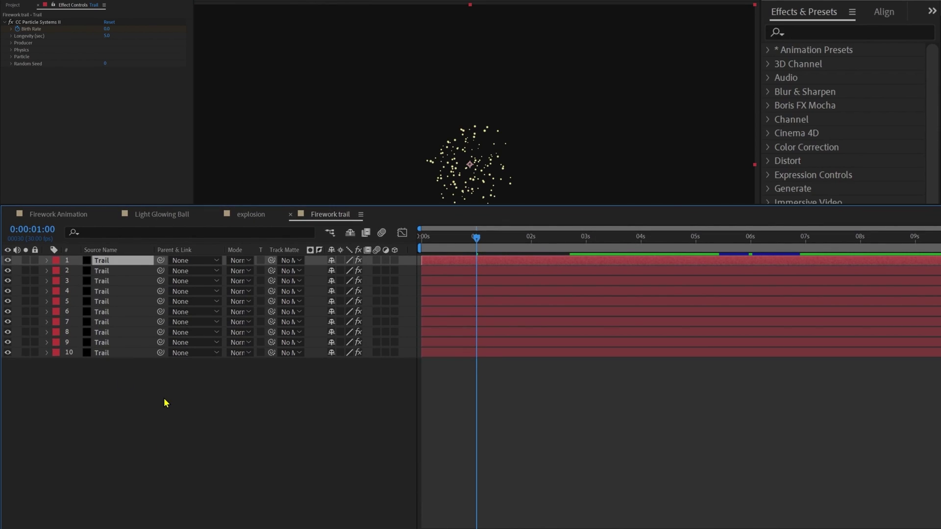
{"action": "key", "text": "ctrl+d"}
{"action": "key", "text": "ctrl+d"}
{"action": "key", "text": "ctrl+d"}
{"action": "key", "text": "ctrl+d"}
{"action": "key", "text": "ctrl+d"}
{"action": "key", "text": "ctrl+d"}
{"action": "key", "text": "ctrl+d"}
{"action": "key", "text": "ctrl+d"}
{"action": "key", "text": "ctrl+d"}
{"action": "key", "text": "ctrl+d"}
{"action": "key", "text": "ctrl+d"}
{"action": "key", "text": "ctrl+d"}
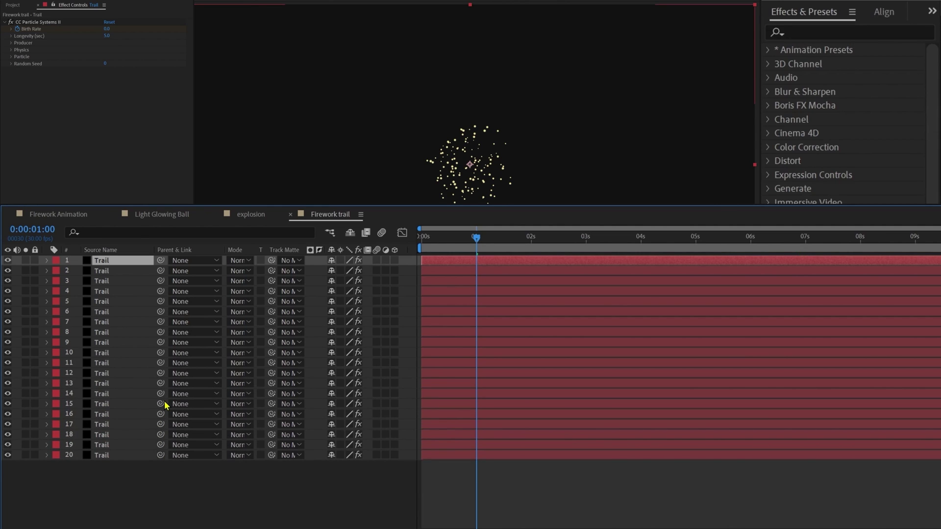
{"action": "key", "text": "ctrl+d"}
{"action": "key", "text": "ctrl+d"}
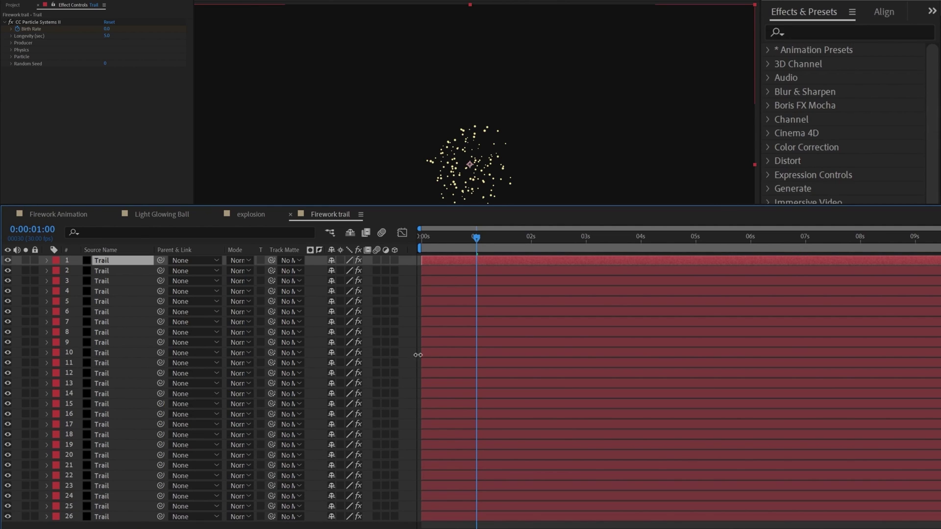
Step: Stagger the Trail layers in time so each one starts one frame after the layer above it
{"action": "left_click", "coordinate": [119, 516]}
{"action": "left_click", "coordinate": [119, 278], "text": "shift"}
{"action": "key", "text": "Home"}
{"action": "key", "text": "Page_Down"}
{"action": "key", "text": "semicolon"}
{"action": "key", "text": "bracketleft"}
{"action": "key", "text": "alt+Page_Down"}
{"action": "left_click", "coordinate": [490, 281], "text": "ctrl"}
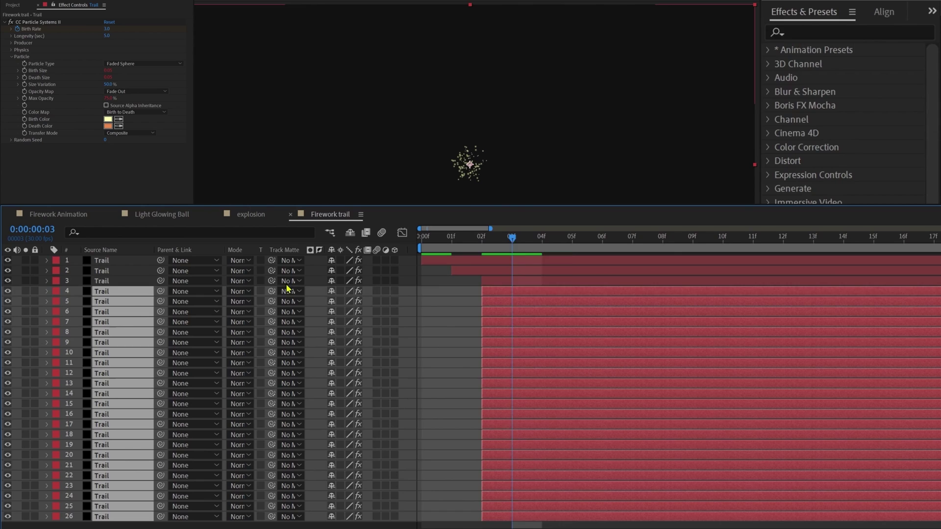
{"action": "key", "text": "alt+Page_Down"}
{"action": "key", "text": "alt+Page_Down"}
{"action": "key", "text": "alt+Page_Down"}
{"action": "left_click", "coordinate": [554, 311], "text": "ctrl"}
{"action": "key", "text": "alt+Page_Down"}
{"action": "key", "text": "alt+Page_Down"}
{"action": "key", "text": "alt+Page_Down"}
{"action": "left_click", "coordinate": [686, 345], "text": "ctrl"}
{"action": "key", "text": "alt+Page_Down"}
{"action": "key", "text": "alt+Page_Down"}
{"action": "key", "text": "alt+Page_Down"}
{"action": "left_click", "coordinate": [775, 373], "text": "ctrl"}
{"action": "key", "text": "alt+Page_Down"}
{"action": "left_click", "coordinate": [790, 389], "text": "ctrl"}
{"action": "key", "text": "alt+Page_Down"}
{"action": "key", "text": "alt+Page_Down"}
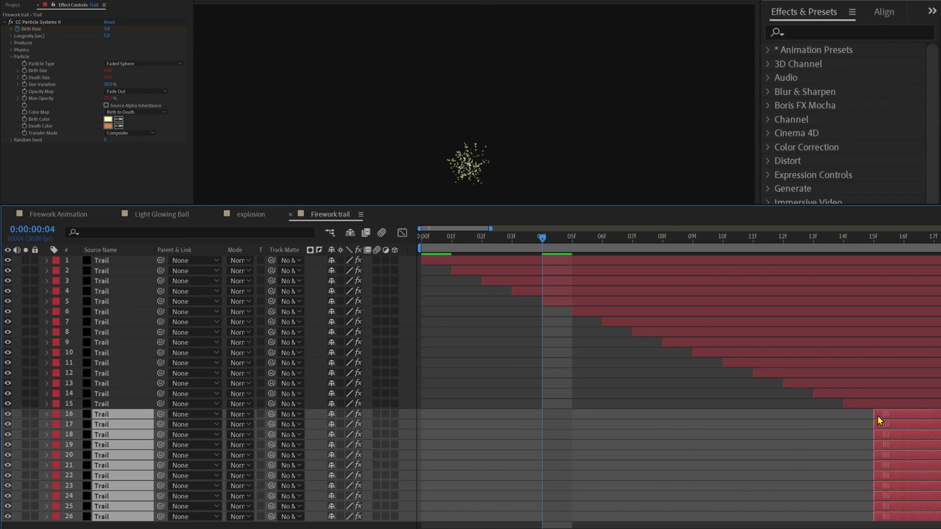
{"action": "left_click", "coordinate": [877, 418], "text": "ctrl"}
{"action": "key", "text": "alt+Page_Down"}
{"action": "key", "text": "alt+Page_Down"}
{"action": "key", "text": "alt+Page_Down"}
{"action": "key", "text": "alt+Page_Down"}
{"action": "left_click", "coordinate": [702, 429], "text": "ctrl"}
Step: Preview the staggered Trail layers as a firework burst
{"action": "left_click_drag", "start_coordinate": [343, 205], "coordinate": [343, 326]}
{"action": "key", "text": "semicolon"}
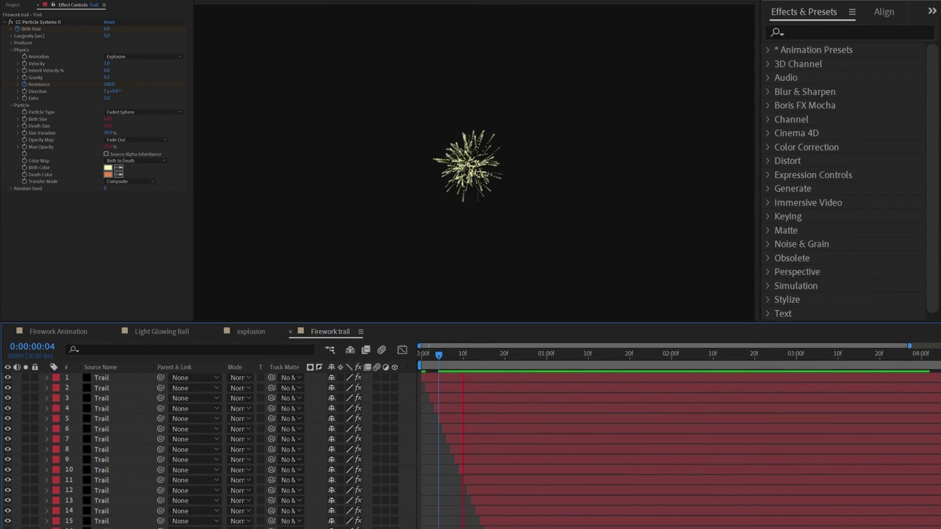
{"action": "key", "text": "space"}
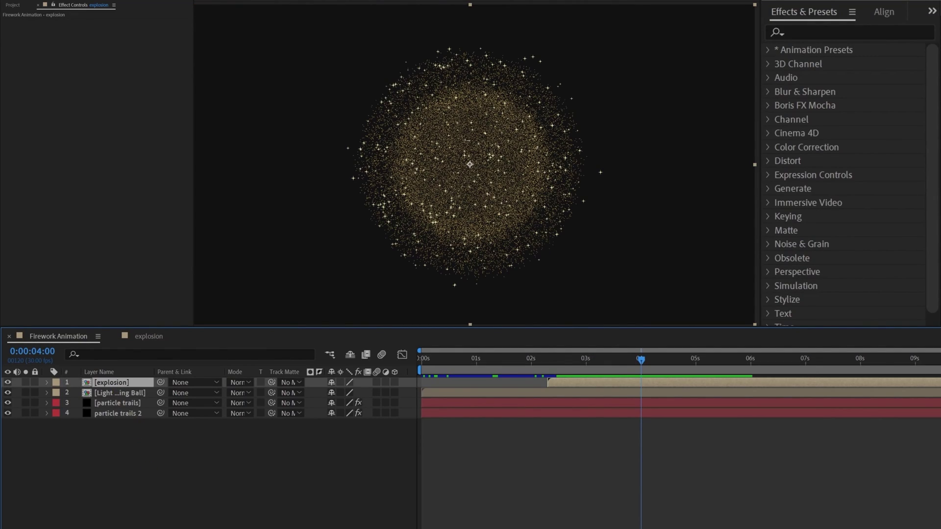
Step: Apply the Glow effect to the explosion layer in Firework Animation and set its Glow Threshold to 55%
{"action": "left_click", "coordinate": [820, 31]}
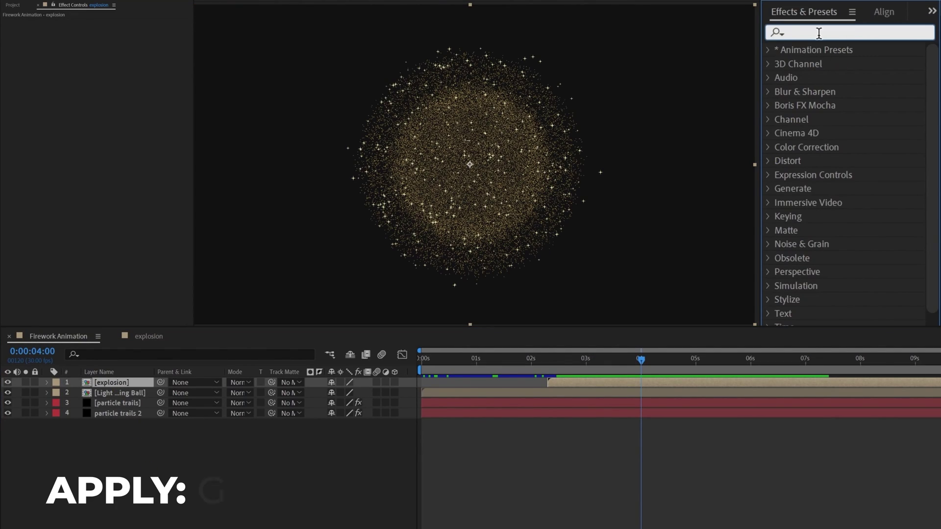
{"action": "type", "text": "glow"}
{"action": "double_click", "coordinate": [845, 133]}
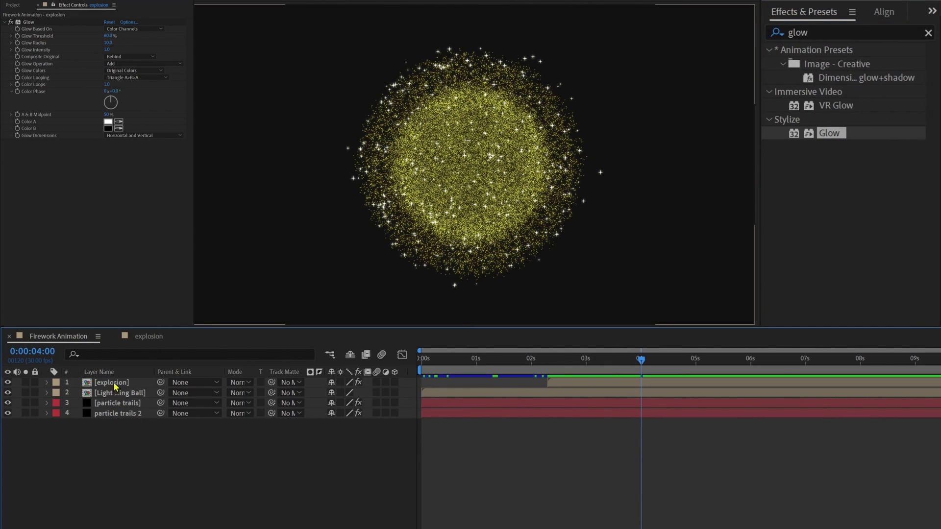
{"action": "left_click", "coordinate": [107, 37]}
{"action": "type", "text": "5"}
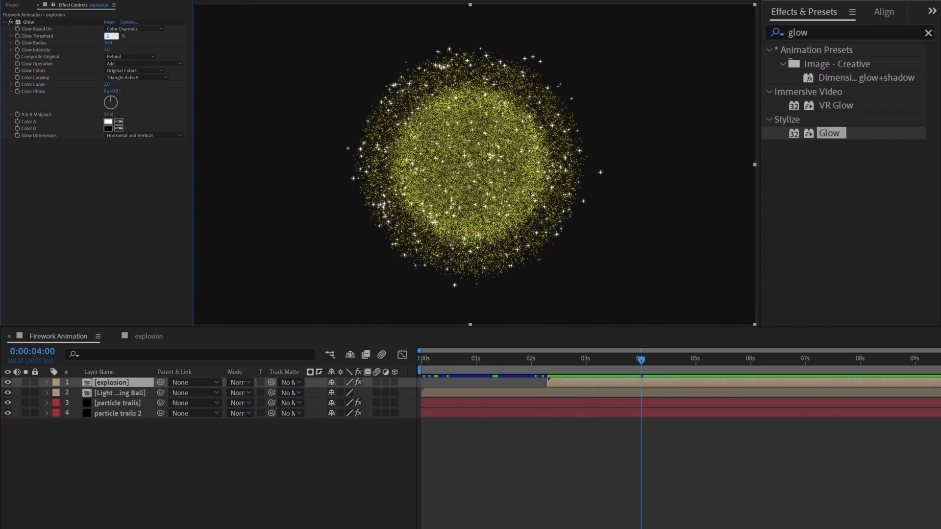
{"action": "type", "text": "5"}
{"action": "key", "text": "Return"}
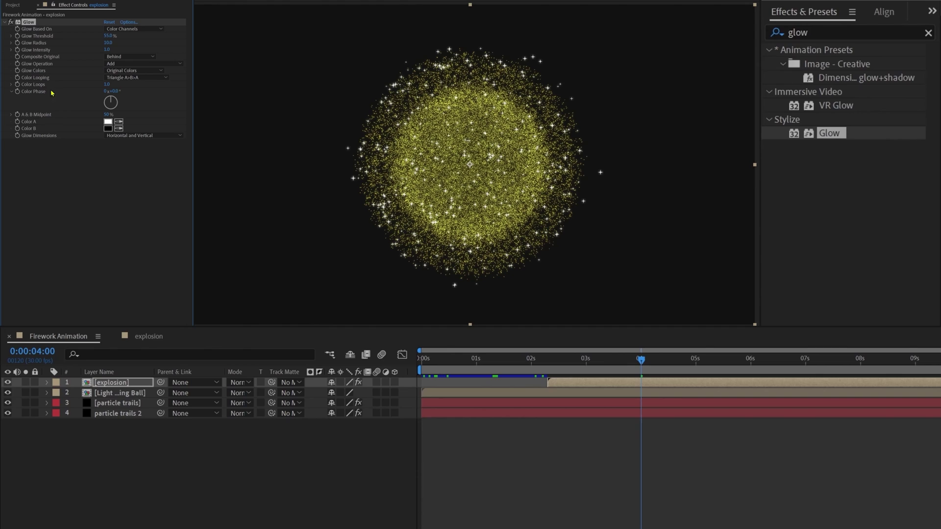
Step: Copy the explosion's Glow effect onto both particle trails layers and preview the animation from the start
{"action": "left_click", "coordinate": [137, 402]}
{"action": "left_click", "coordinate": [128, 413], "text": "shift"}
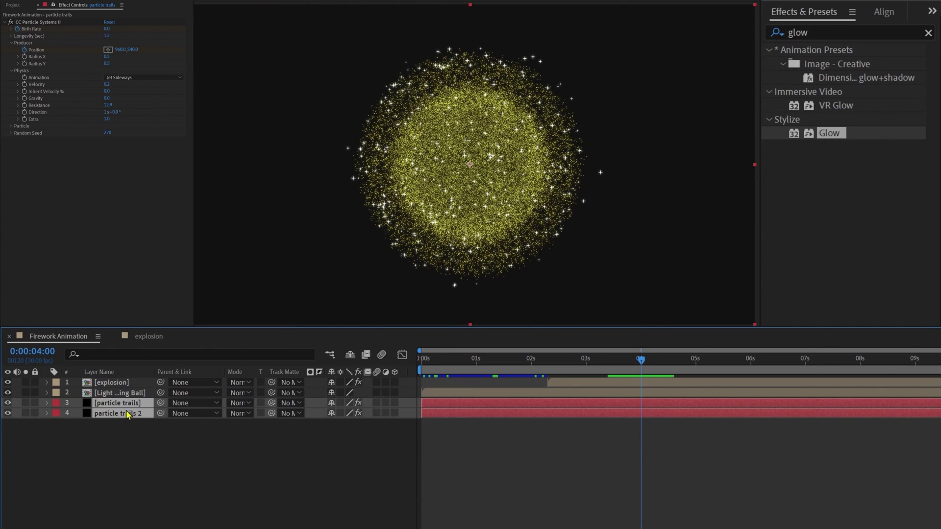
{"action": "key", "text": "ctrl+v"}
{"action": "left_click", "coordinate": [695, 527]}
{"action": "key", "text": "Home"}
{"action": "key", "text": "space"}
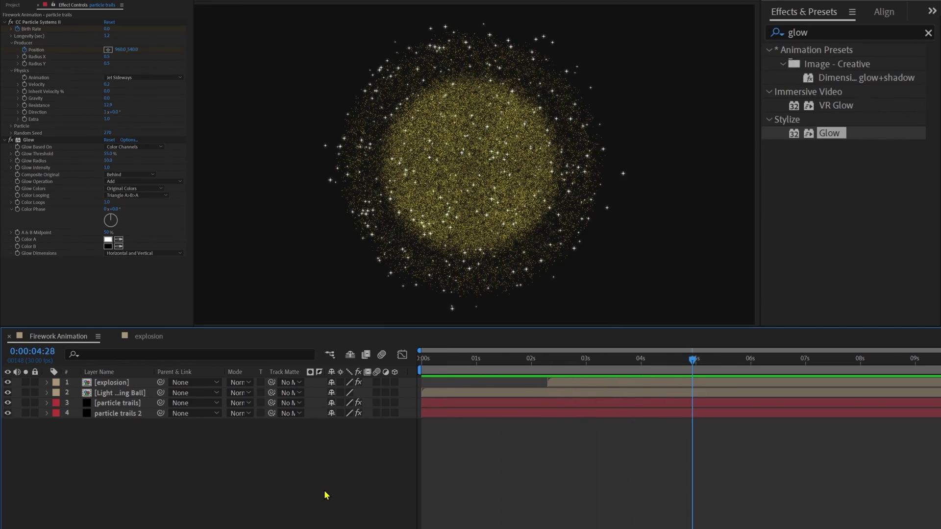
Step: Add a new adjustment layer above all layers in the Firework Animation composition
{"action": "right_click", "coordinate": [300, 474]}
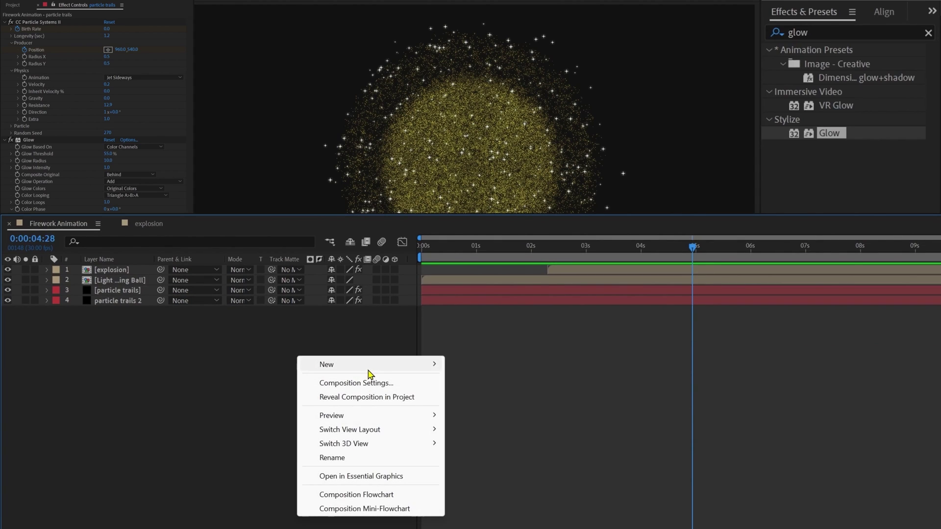
{"action": "mouse_move", "coordinate": [369, 366]}
{"action": "left_click", "coordinate": [485, 468]}
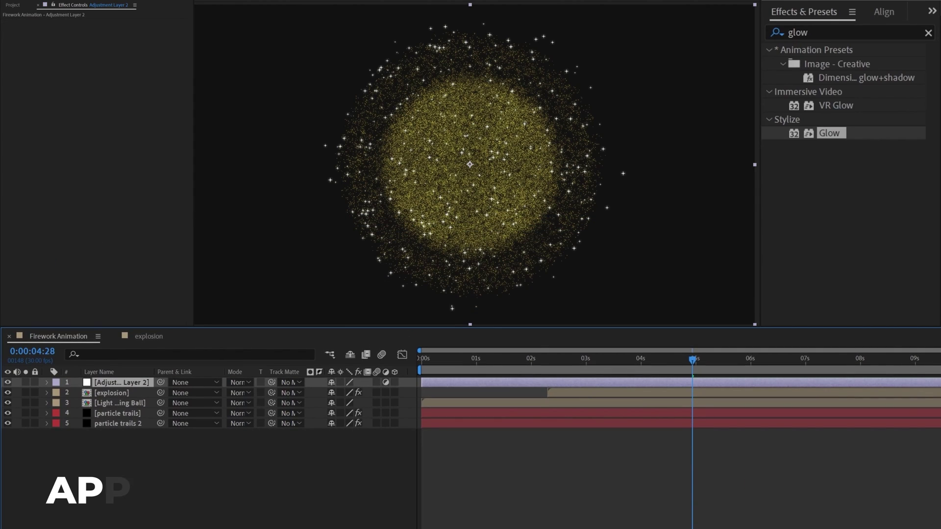
Step: Apply Hue/Saturation to the adjustment layer with Master Hue 249°, Master Saturation -32 and Master Lightness 24
{"action": "left_click", "coordinate": [833, 33]}
{"action": "type", "text": "hue"}
{"action": "double_click", "coordinate": [833, 120]}
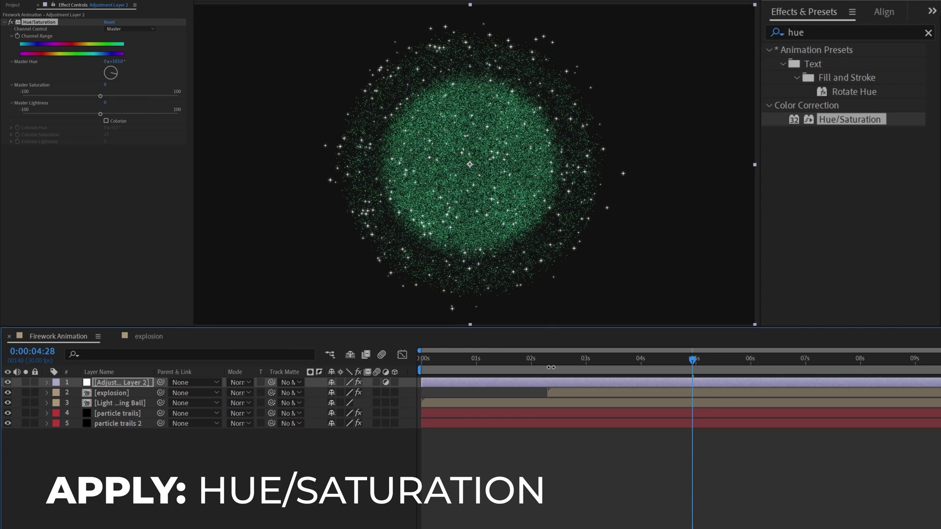
{"action": "left_click_drag", "start_coordinate": [532, 363], "coordinate": [551, 363]}
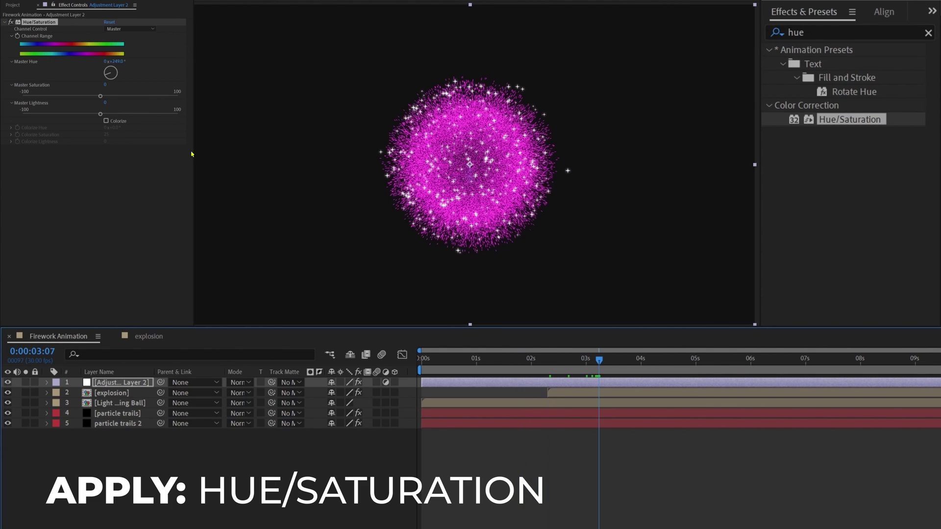
{"action": "left_click_drag", "start_coordinate": [100, 97], "coordinate": [124, 120]}
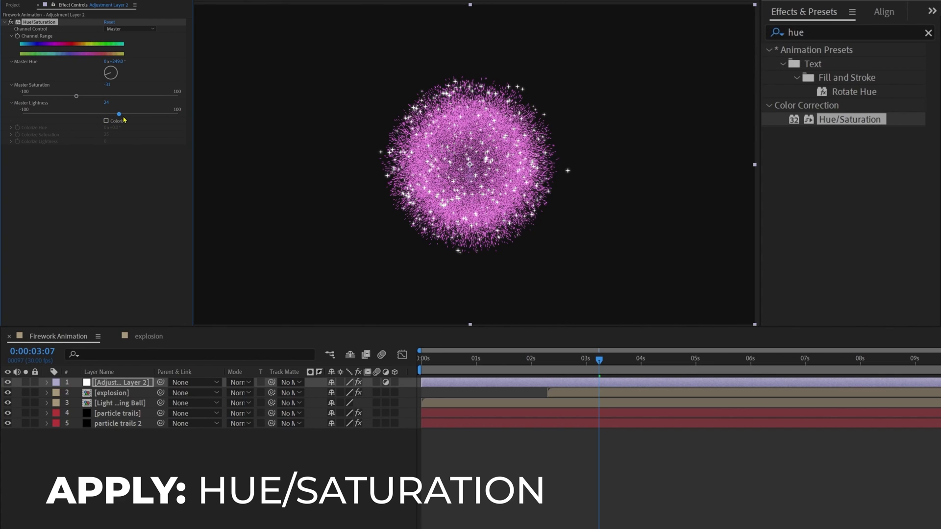